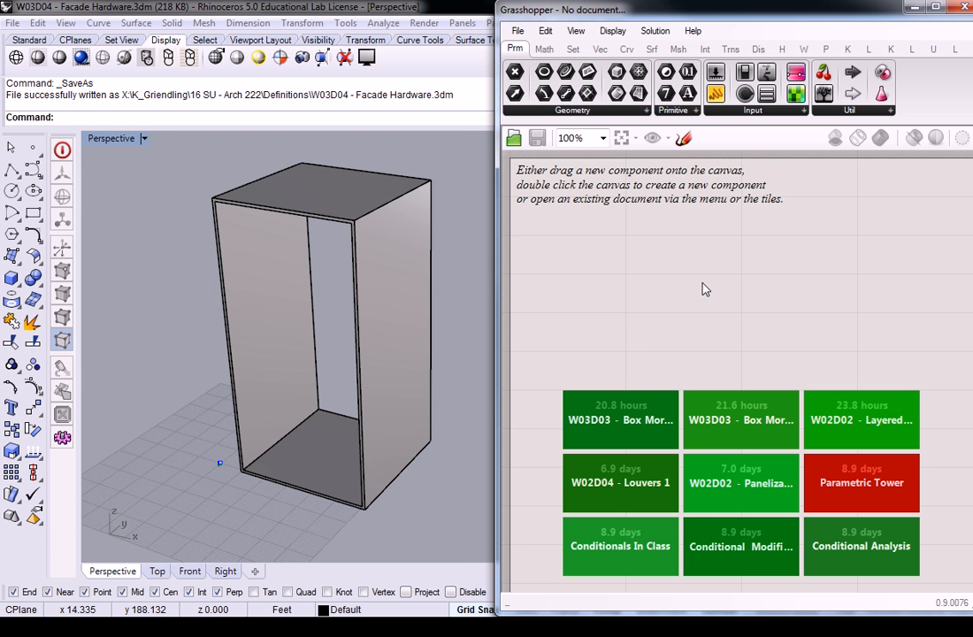
left_click(359, 339)
left_click(450, 288)
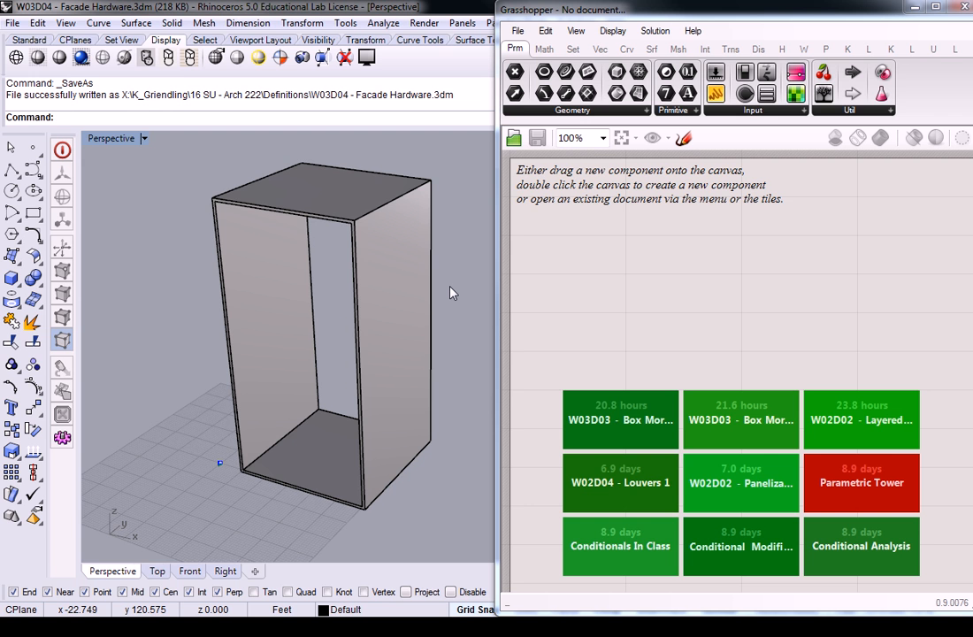
right_click_drag(230, 328, 309, 316)
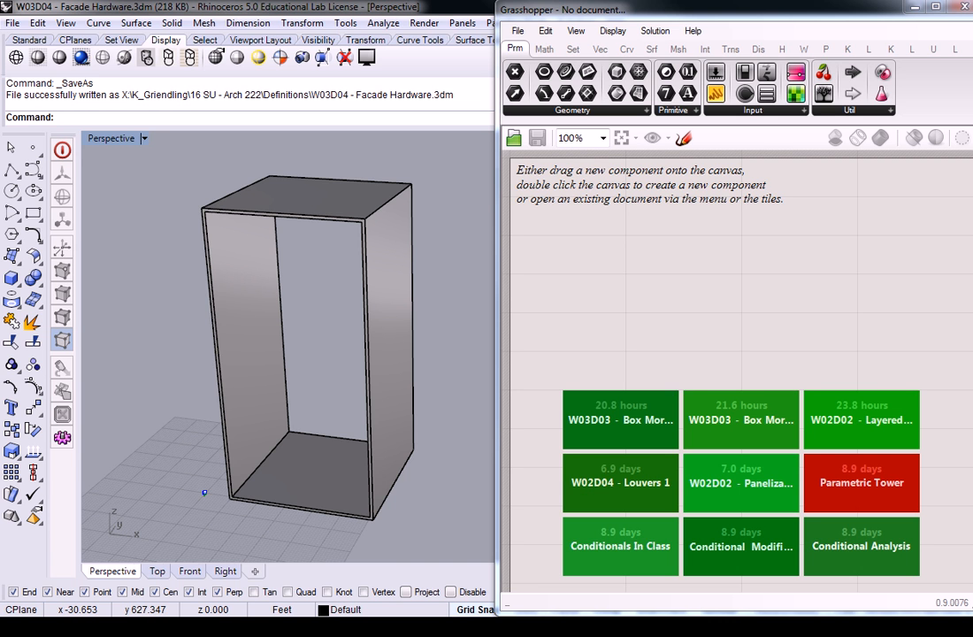
right_click_drag(415, 271, 340, 418)
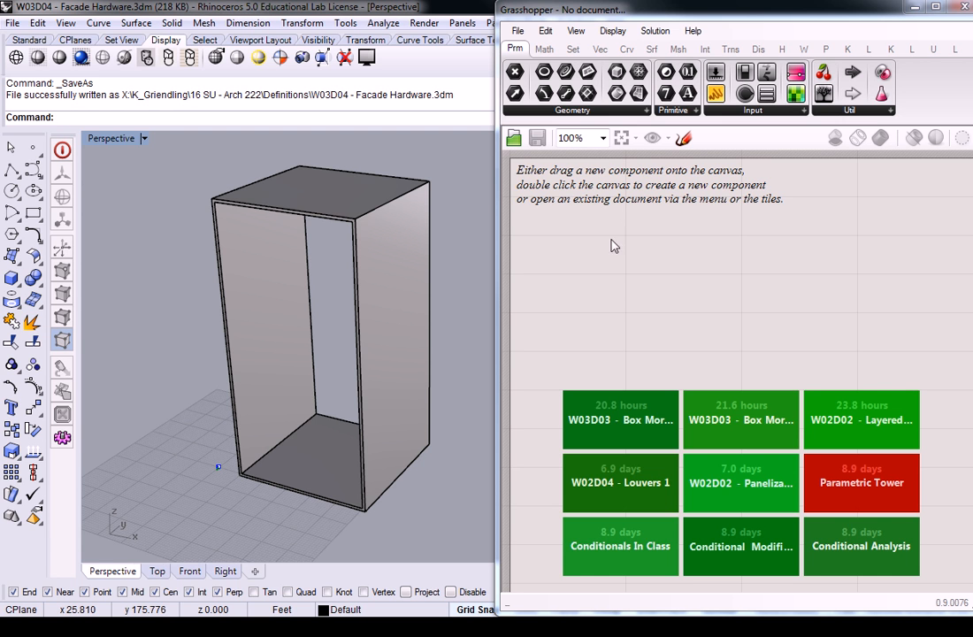
Step: Make Layer 01 the current layer in the Rhino model
left_click_drag(616, 1, 708, 269)
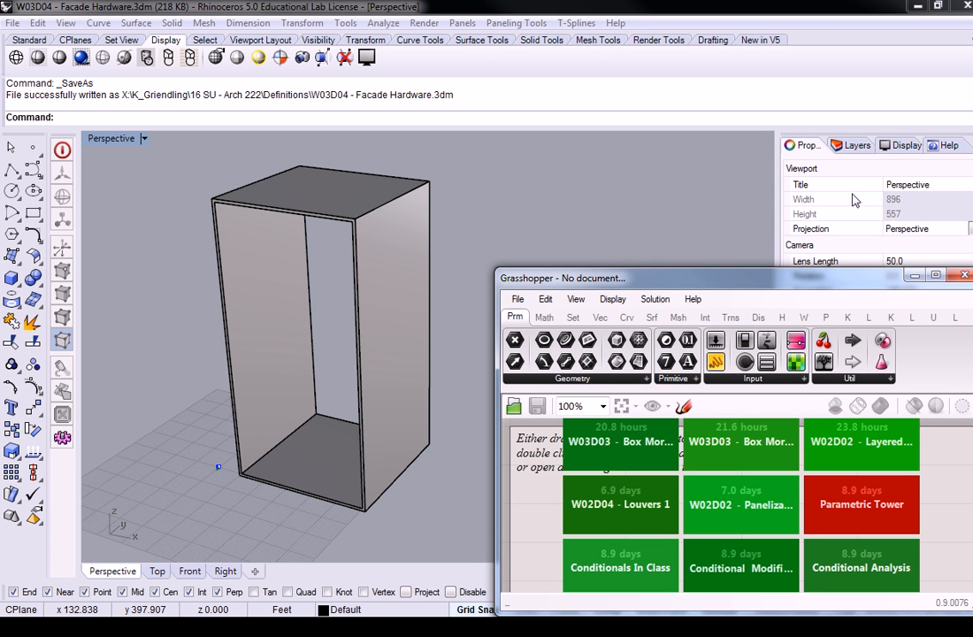
left_click(851, 145)
double_click(872, 209)
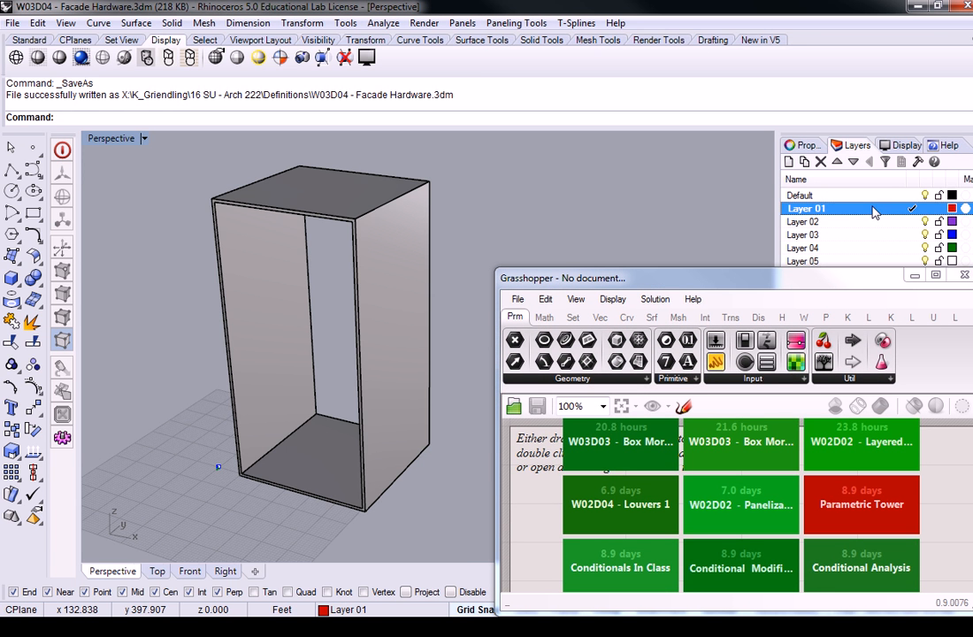
Step: Create a four-corner surface across the open front of the box, snapping to its four front corners
left_click(12, 234)
left_click(214, 203)
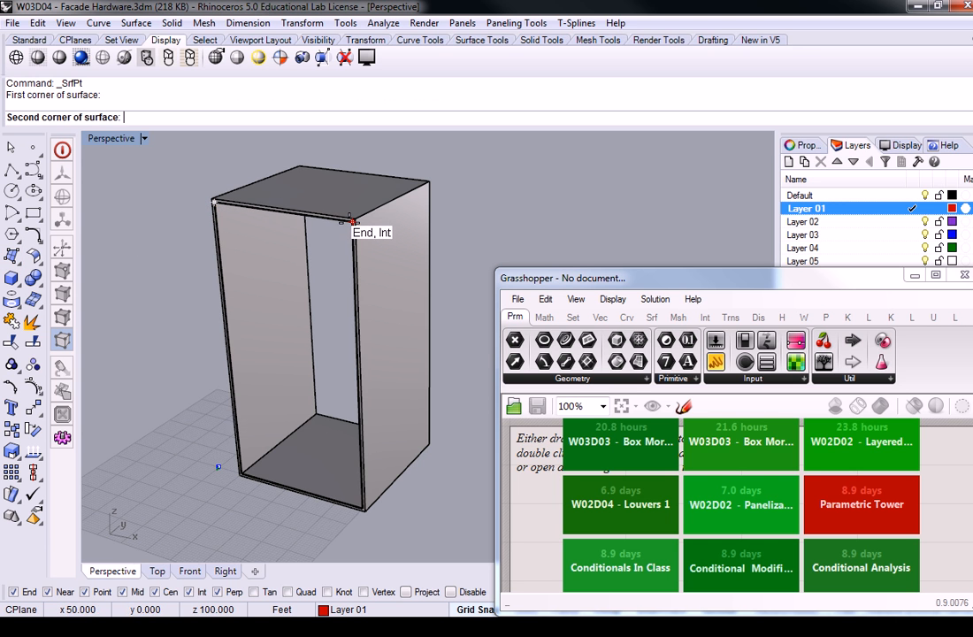
left_click(351, 220)
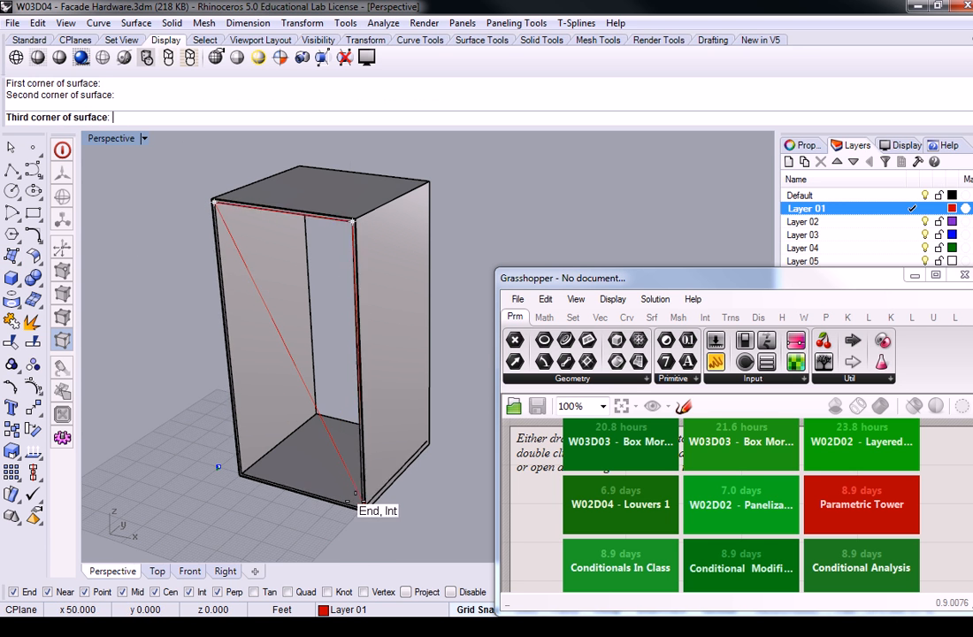
left_click(357, 502)
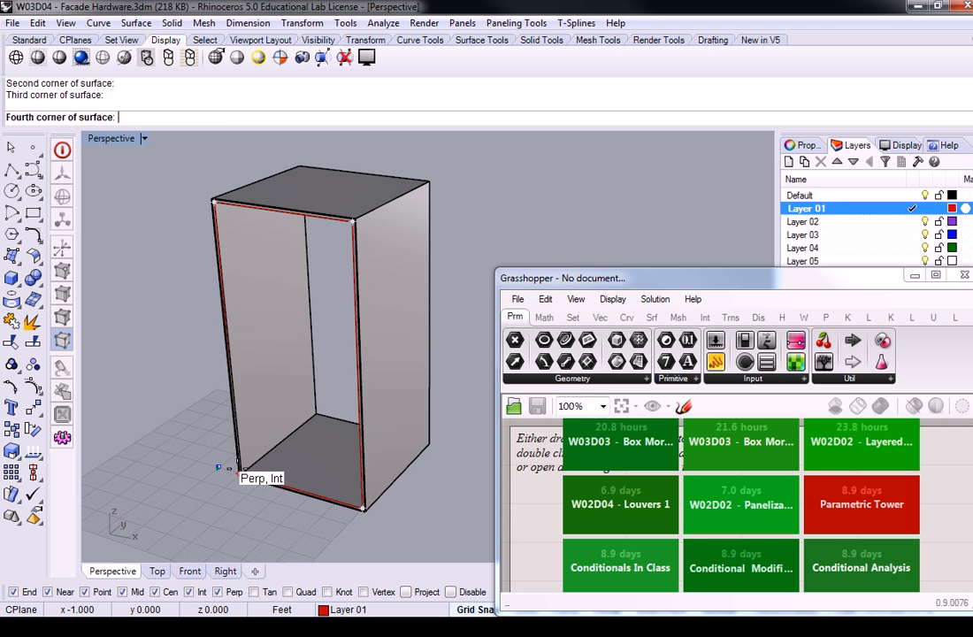
left_click(242, 475)
Step: Shift the new front surface slightly back inside the box frame
left_click(309, 354)
left_click_drag(313, 349, 317, 350)
left_click(441, 373)
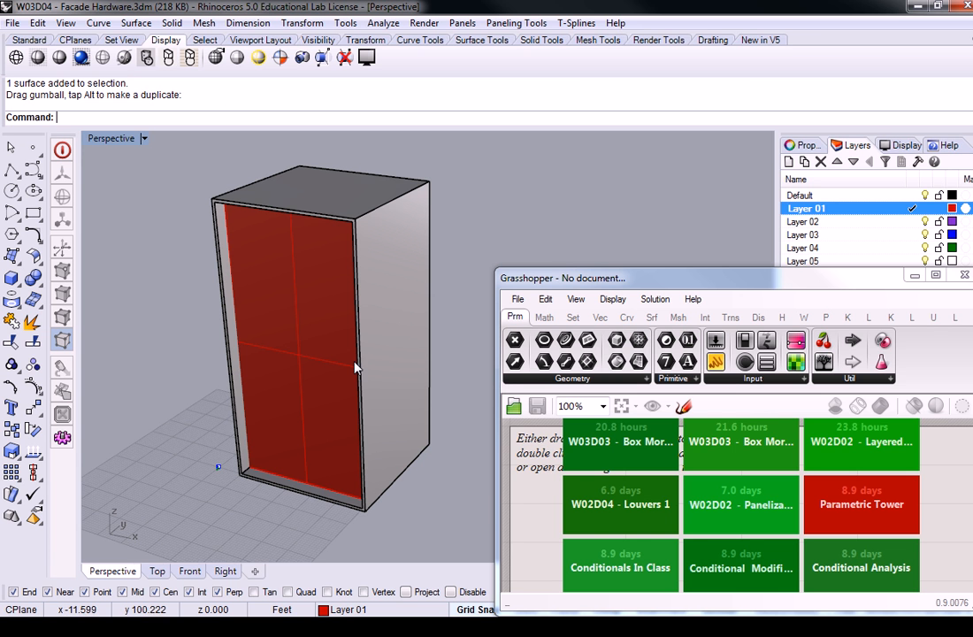
Step: Place a Surface parameter on the Grasshopper canvas and reference the red front surface in it
mouse_move(634, 278)
left_mouse_down()
mouse_move(633, 33)
mouse_move(677, 352)
mouse_move(633, 295)
left_mouse_up()
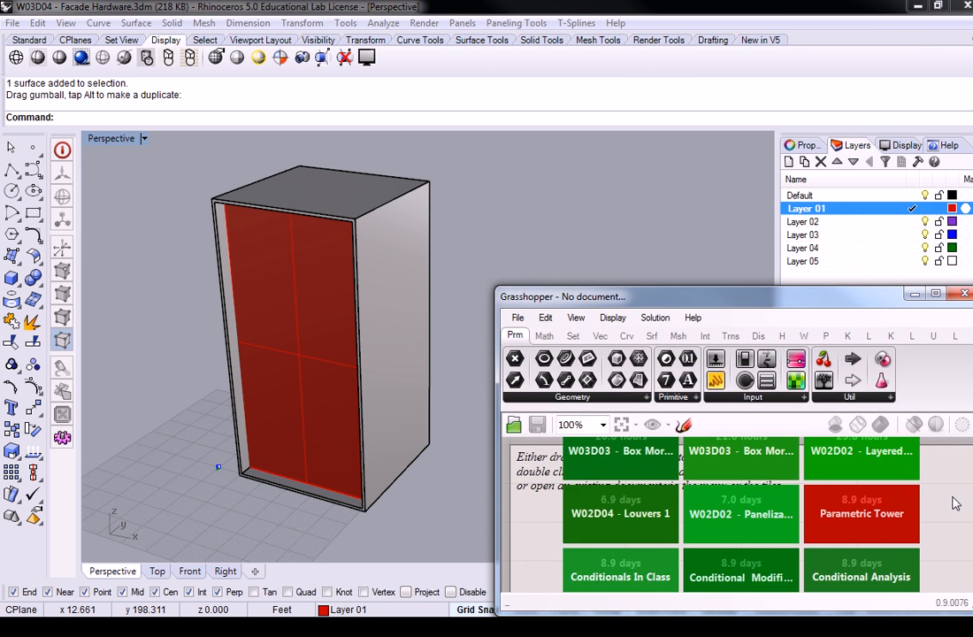
left_click(639, 382)
left_click(654, 556)
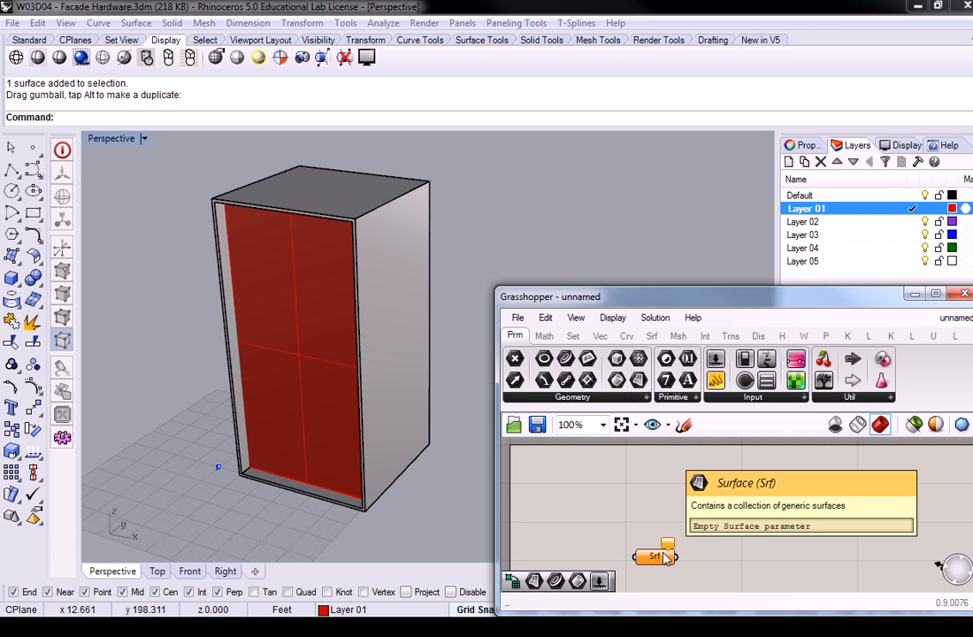
left_click_drag(655, 555, 658, 520)
right_click(657, 518)
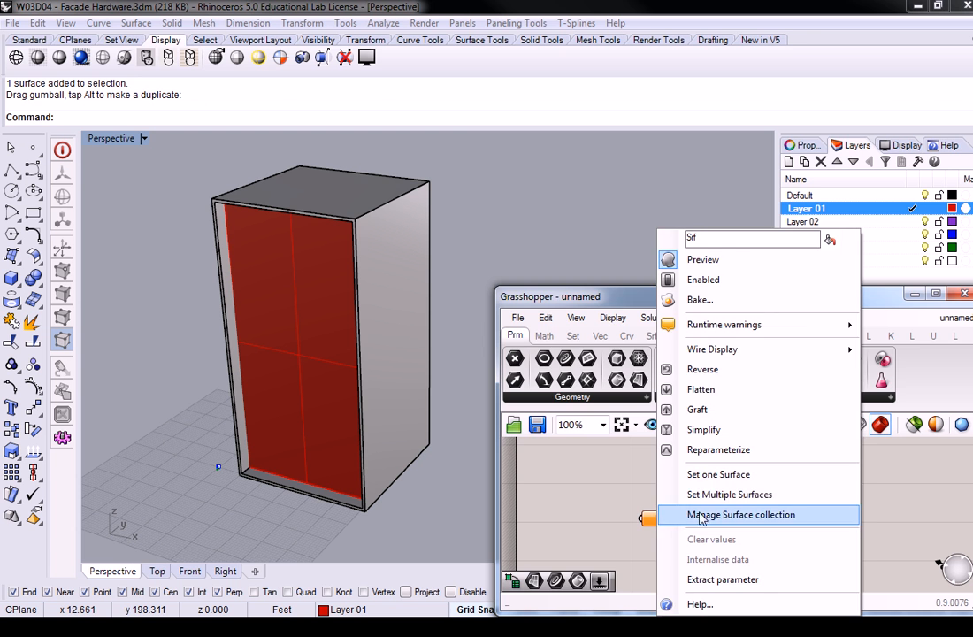
left_click(710, 475)
left_click(315, 358)
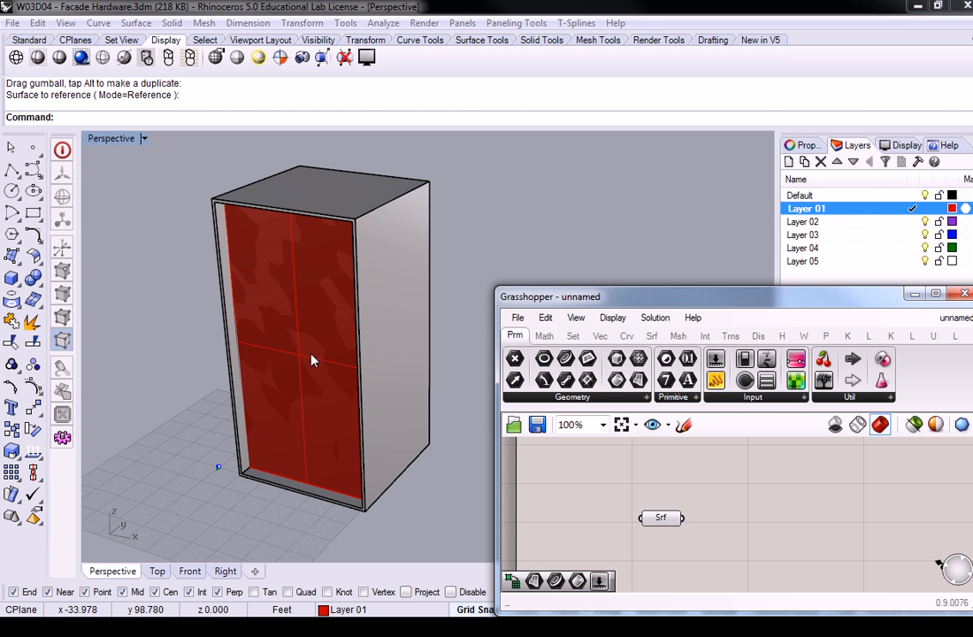
Step: Make the Default layer current and hide Layer 01
left_click(912, 195)
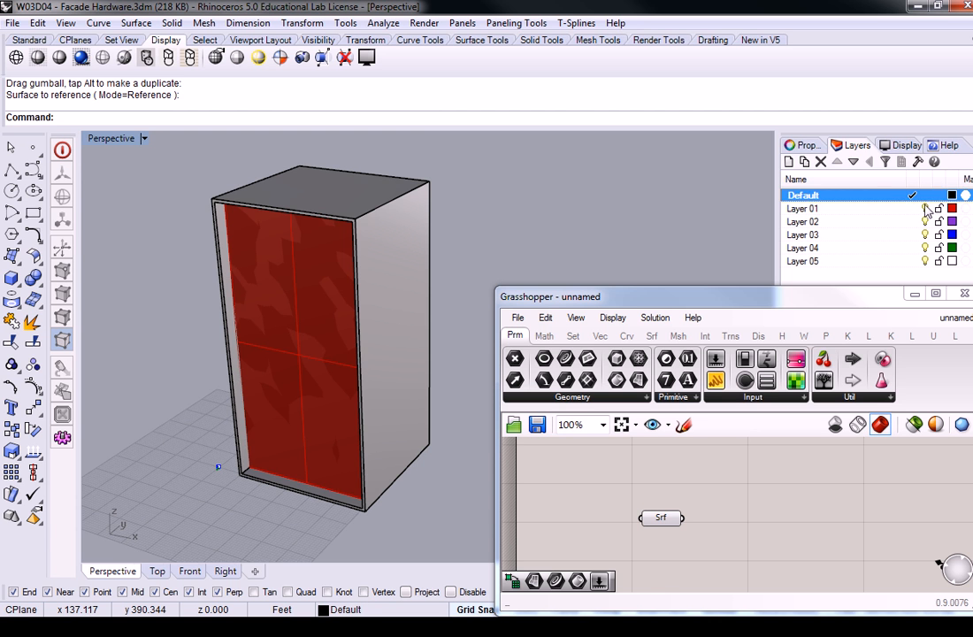
left_click(925, 208)
right_click_drag(425, 303, 382, 296)
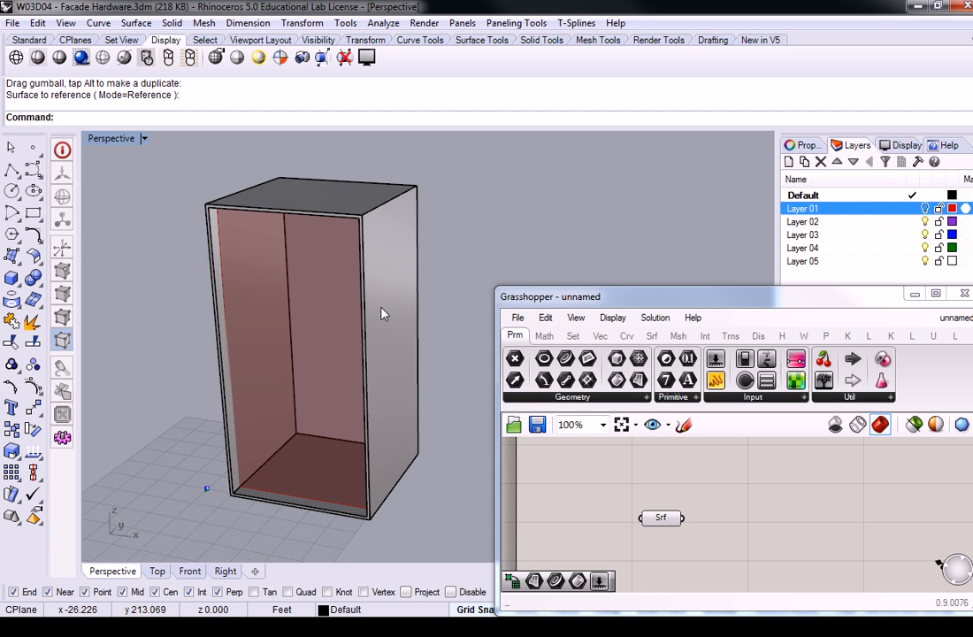
Step: Place a Divide Domain² component and a Construct Domain² component with U0, U1, V0 and V1 inputs on the canvas
left_click_drag(716, 288, 699, 2)
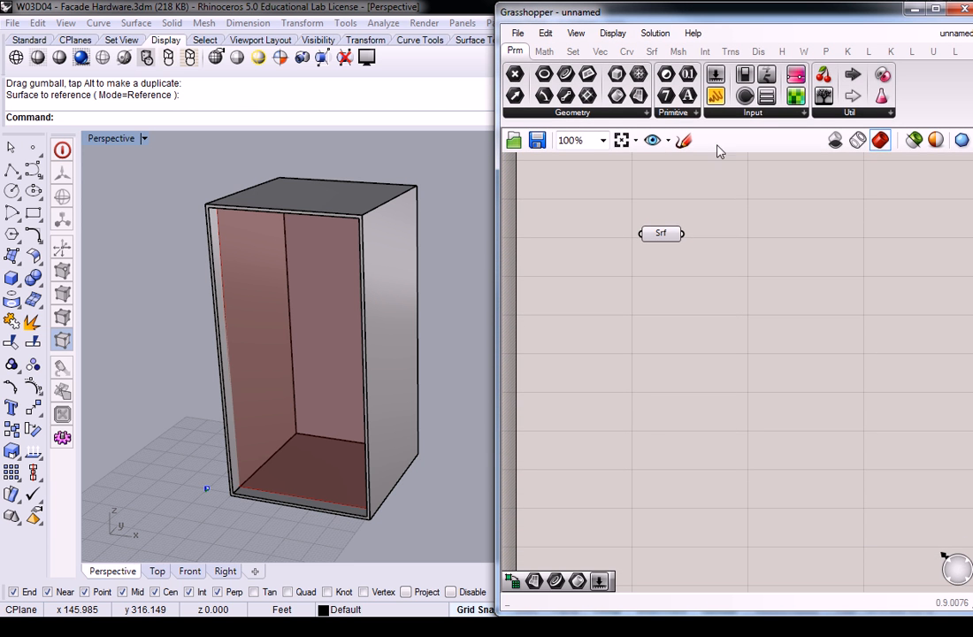
right_click_drag(750, 205, 777, 283)
right_click_drag(325, 310, 327, 301)
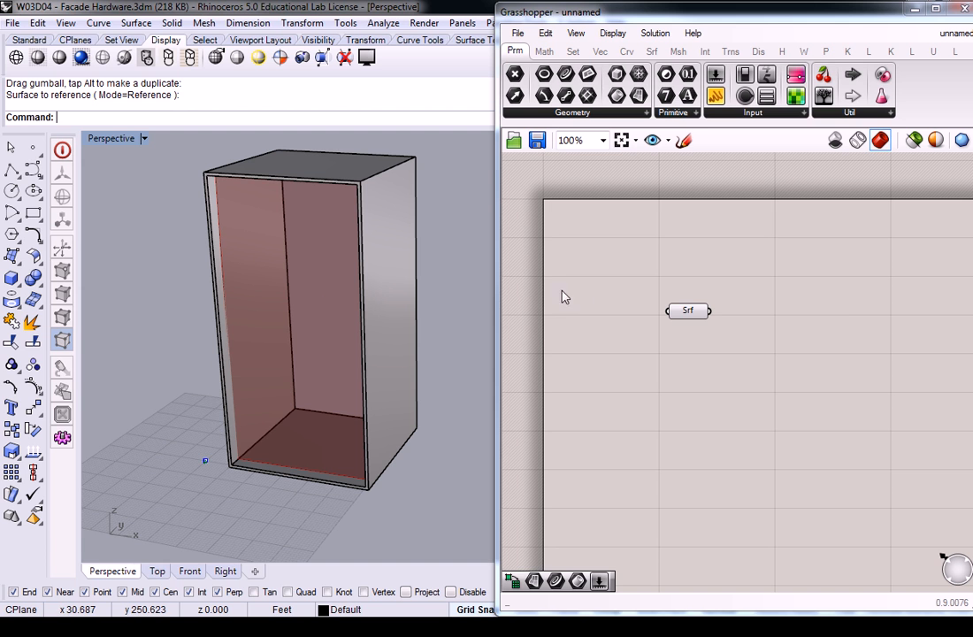
left_click(639, 266)
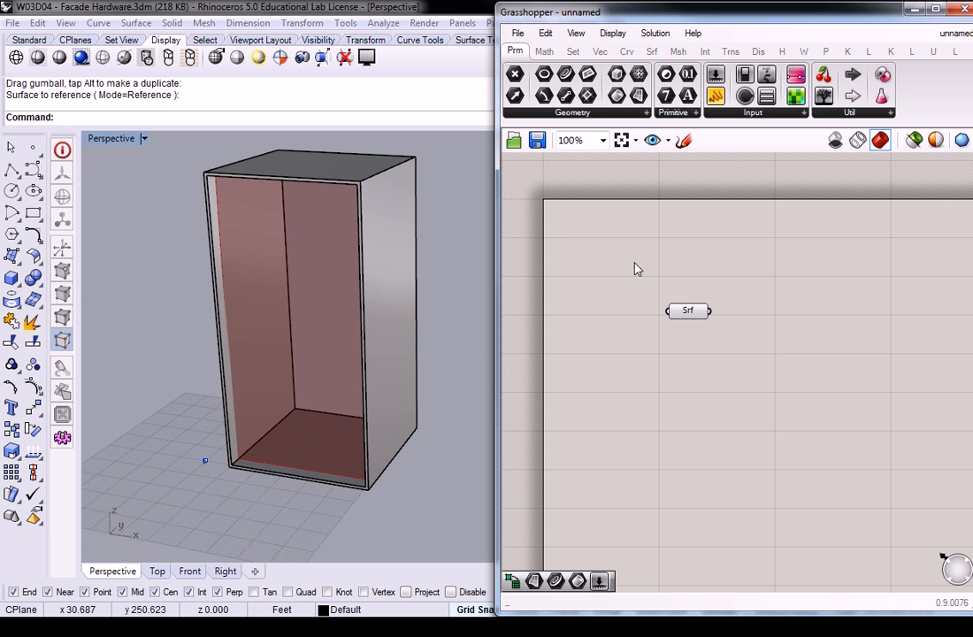
left_click(544, 51)
left_click(548, 113)
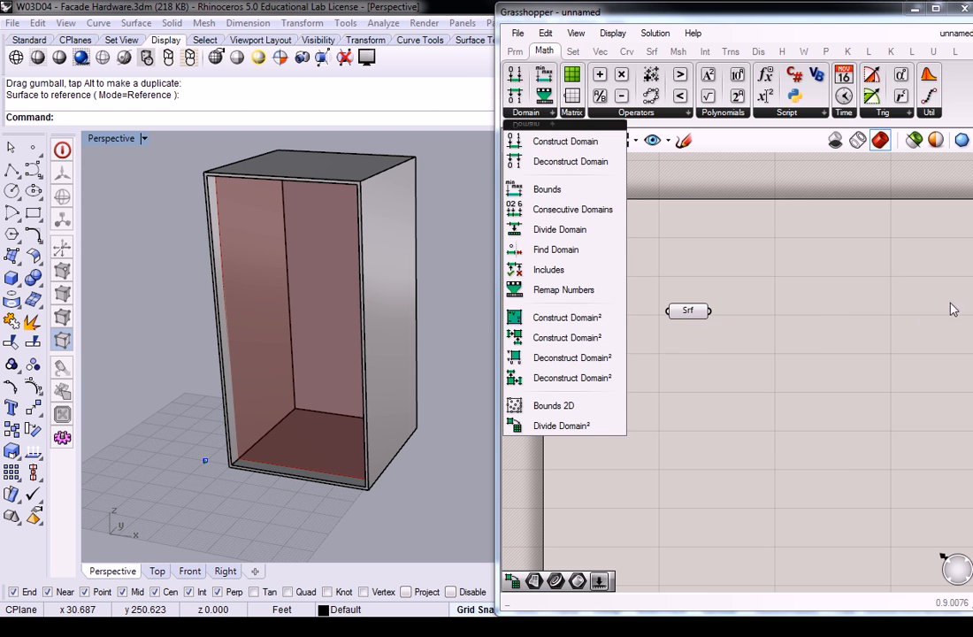
left_click(553, 117)
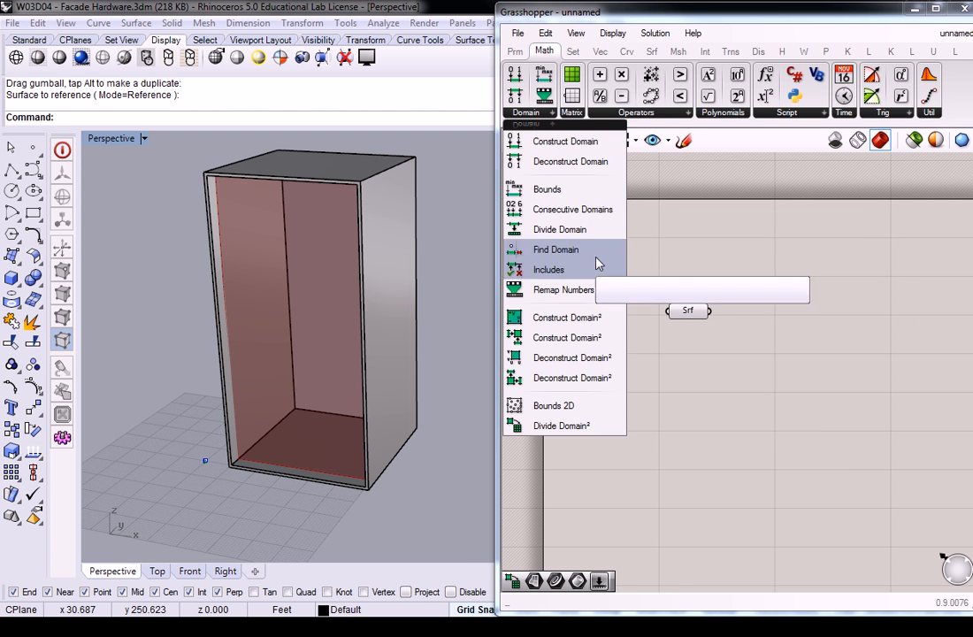
left_click_drag(584, 423, 818, 354)
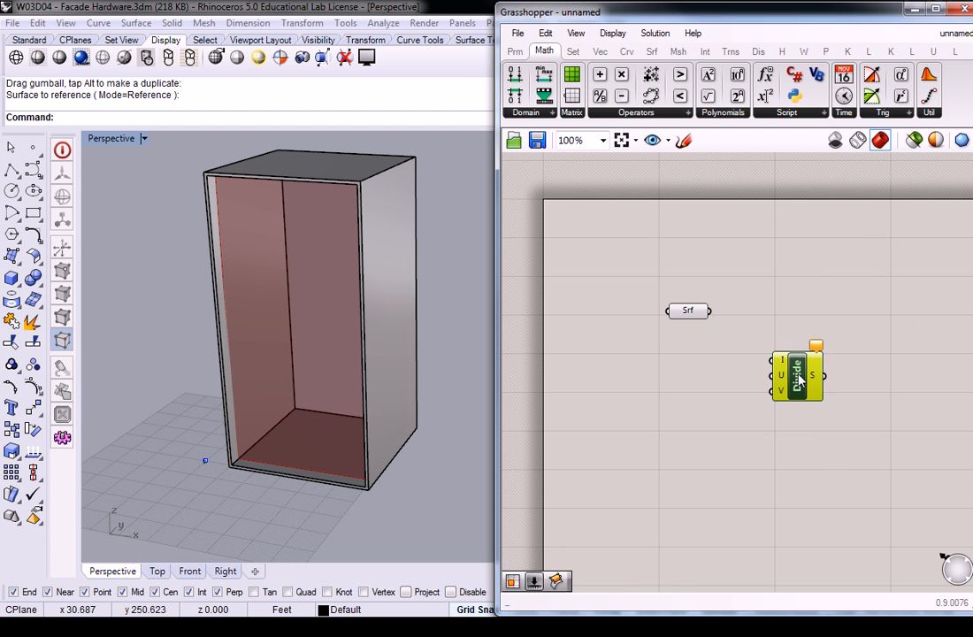
left_click(550, 113)
left_click_drag(570, 320, 826, 408)
left_click(749, 347)
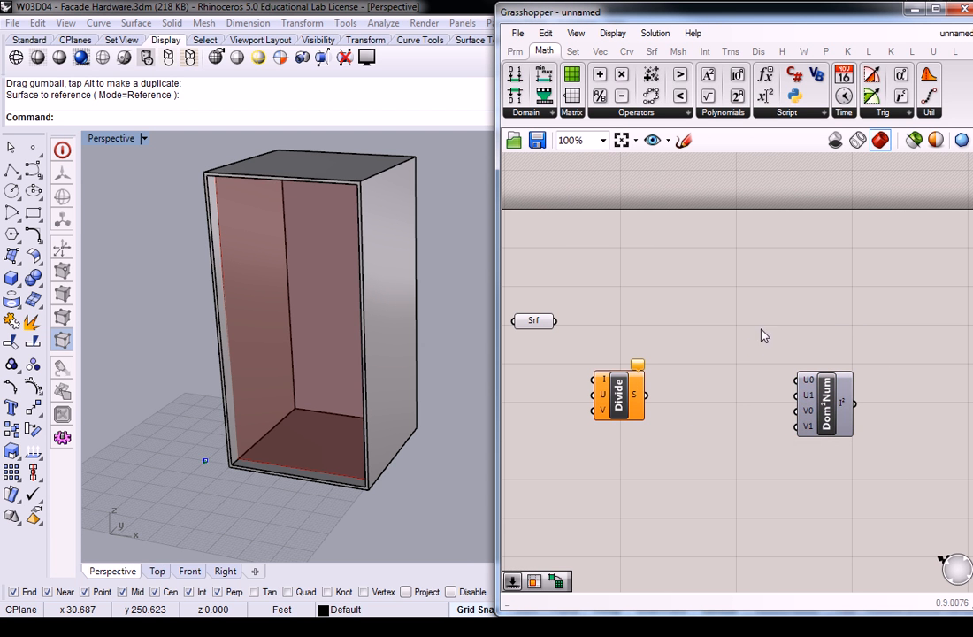
Step: Place two Isotrim components, one after Divide Domain² and one after Construct Domain²
left_click(704, 52)
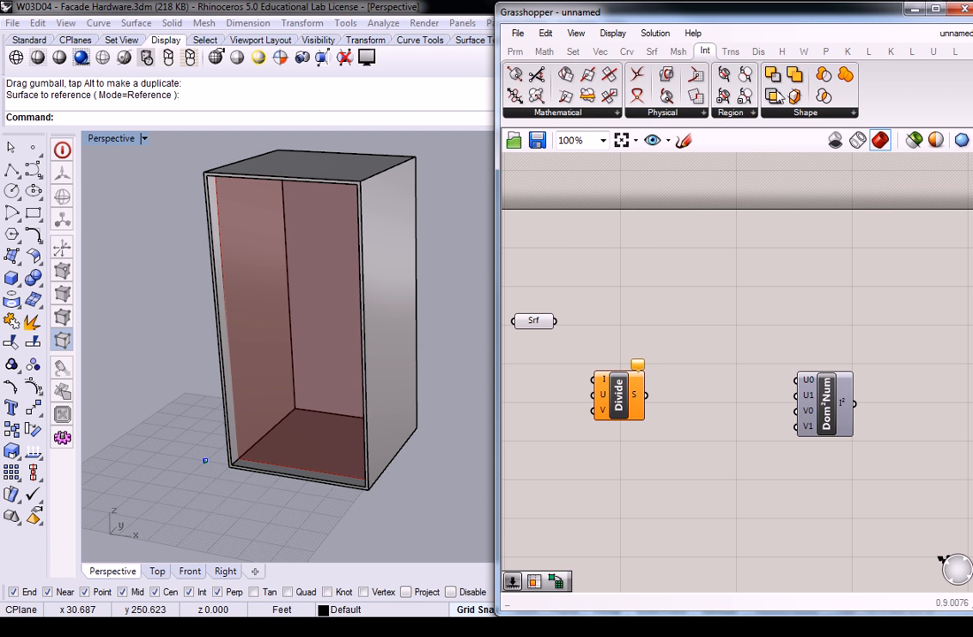
left_click(651, 51)
left_click(814, 113)
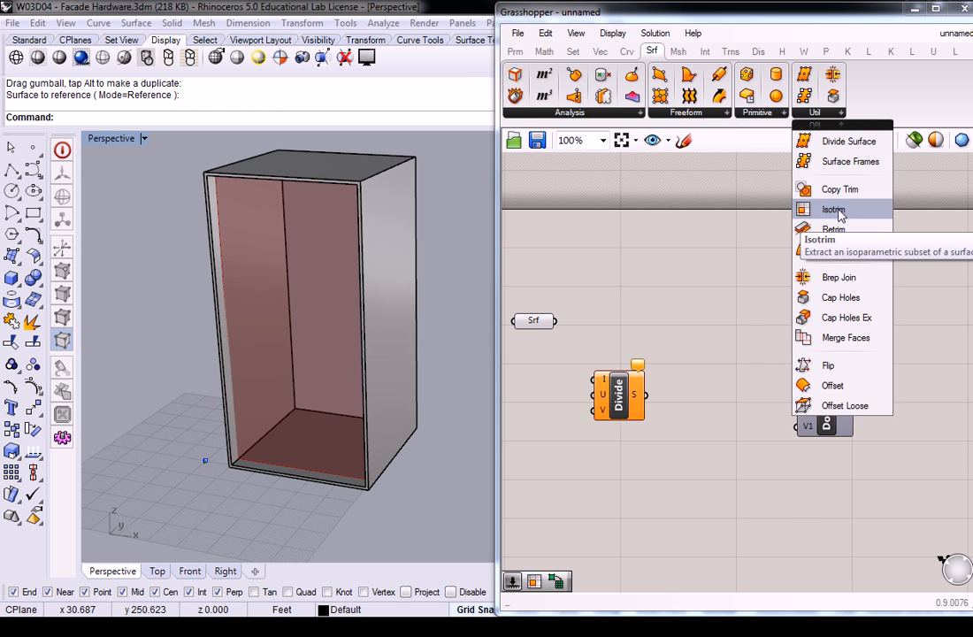
left_click_drag(841, 209, 943, 311)
left_click(729, 311)
key("ctrl+c")
key("ctrl+v")
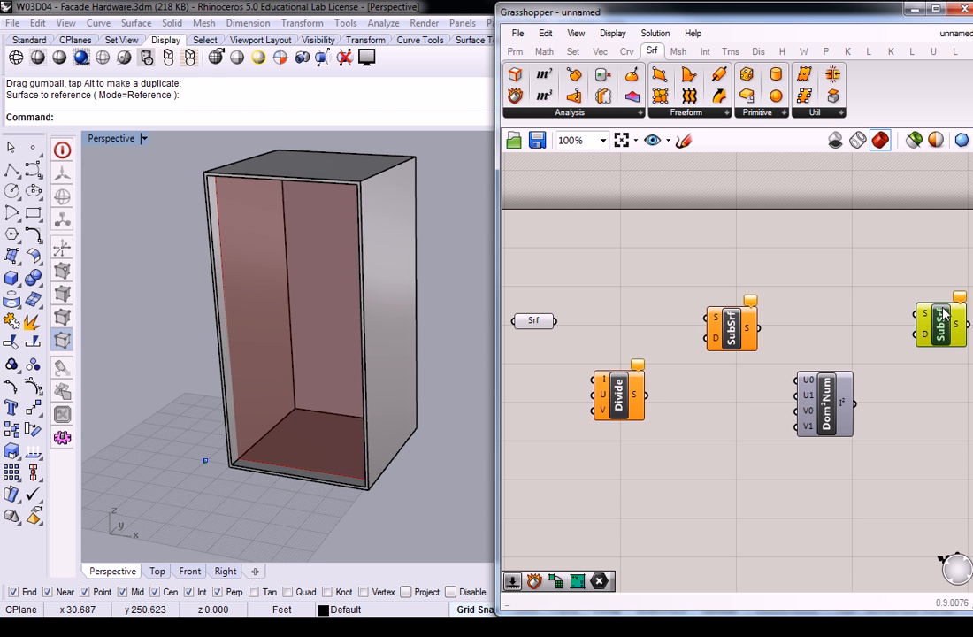
left_click(880, 332)
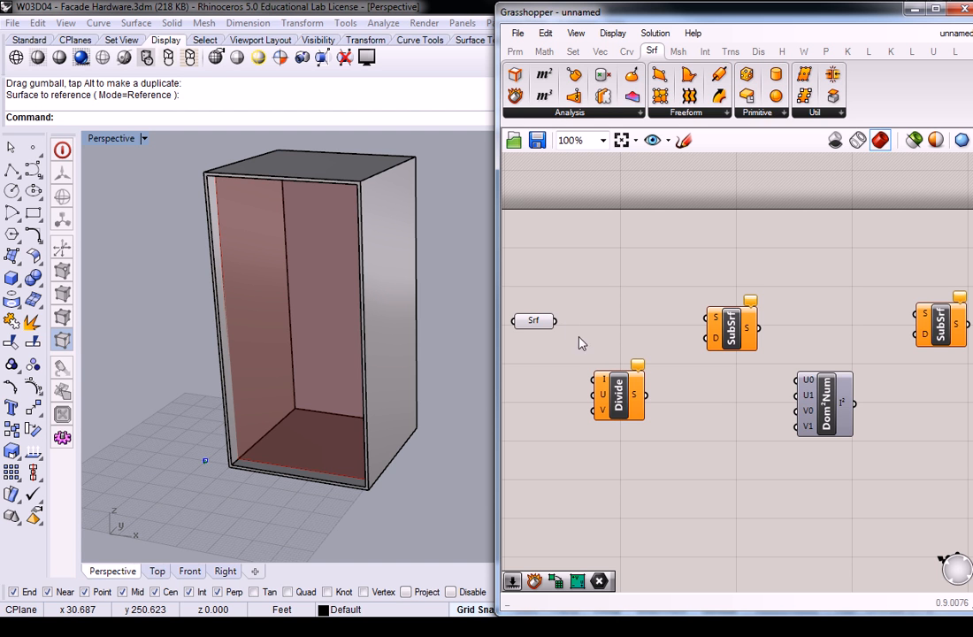
Step: Wire the Surface parameter into the first Isotrim and the Divide component, and feed the divided domains into that Isotrim's D input
left_click_drag(556, 320, 715, 317)
left_click_drag(645, 394, 715, 338)
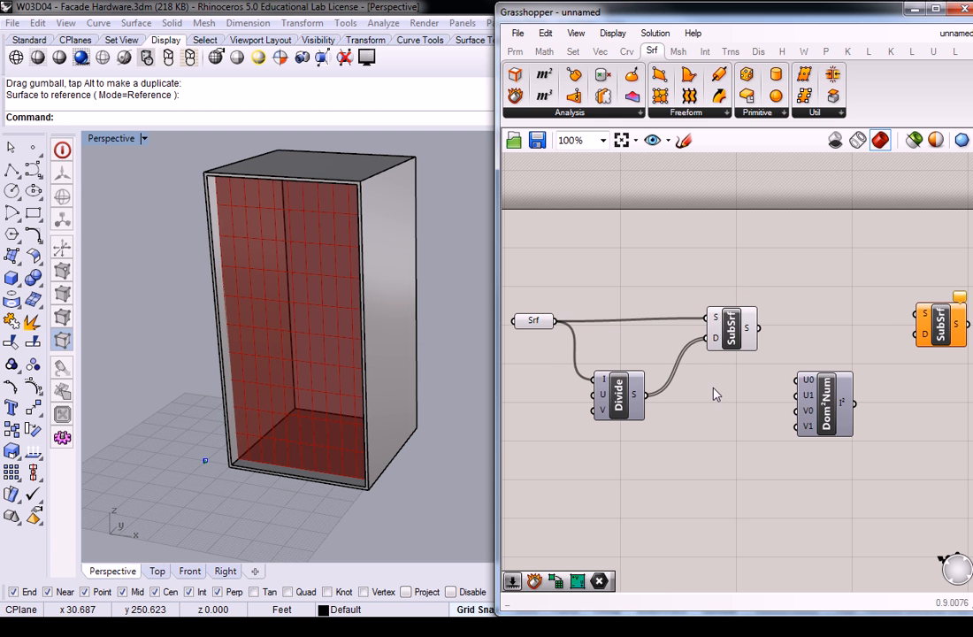
Step: Feed the first Isotrim's panels into the second Isotrim's reparameterized S input, and connect Construct Domain² to its D input
right_click_drag(619, 334, 522, 327)
left_click_drag(809, 330, 812, 343)
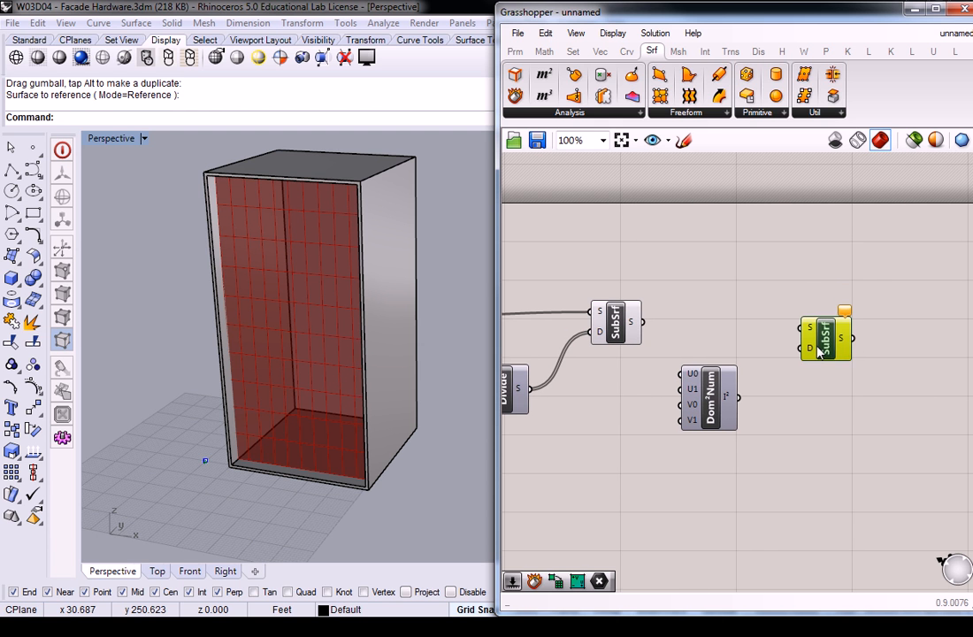
left_click_drag(643, 322, 805, 322)
right_click(812, 329)
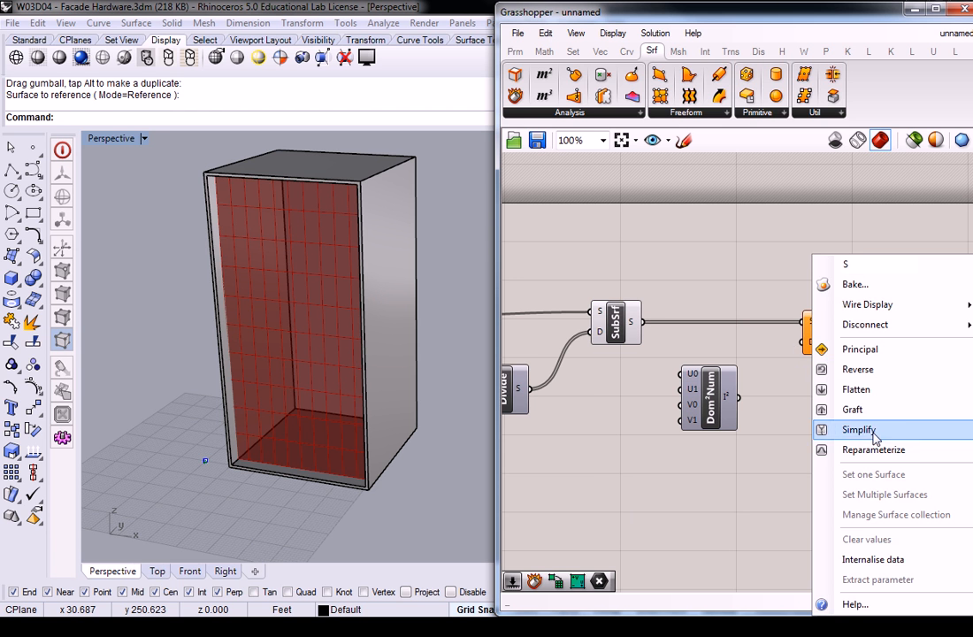
left_click(836, 449)
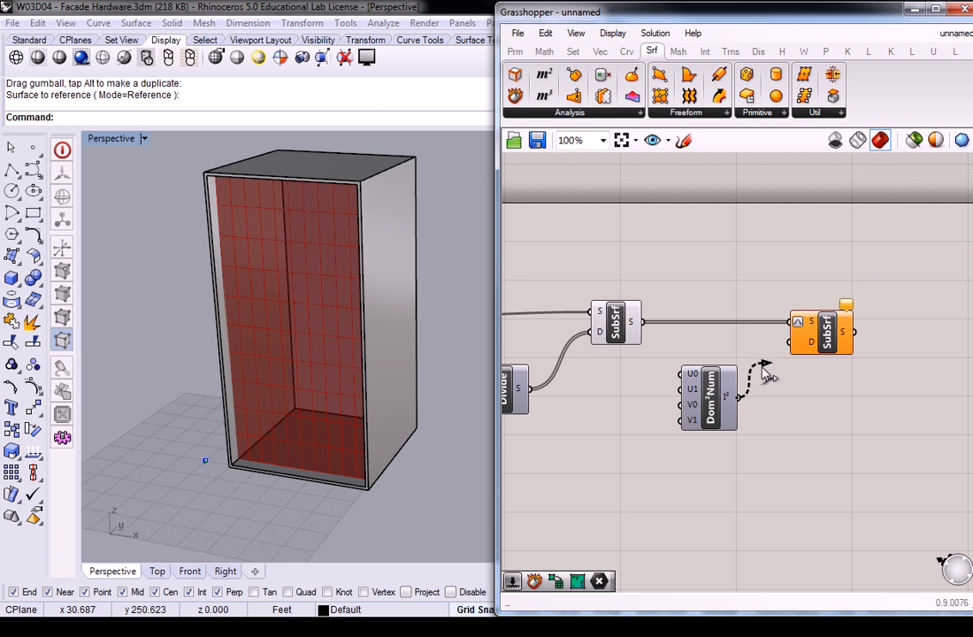
left_click_drag(739, 397, 791, 343)
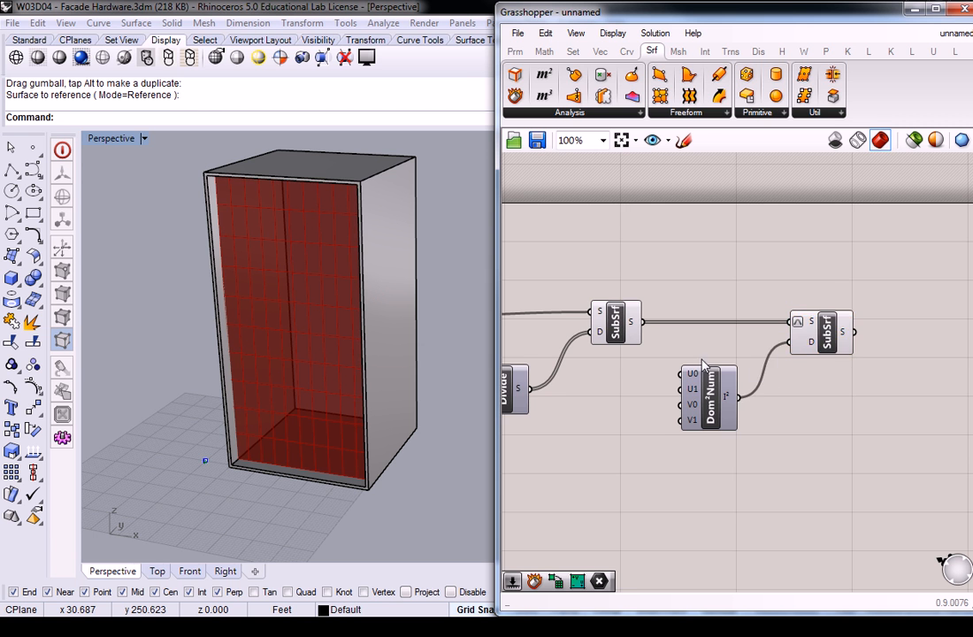
Step: Add two integer number sliders ranging from 0 to 10 and connect them to the Divide component's U and V inputs
scroll(663, 337, "down", 2)
right_click_drag(659, 354, 815, 338)
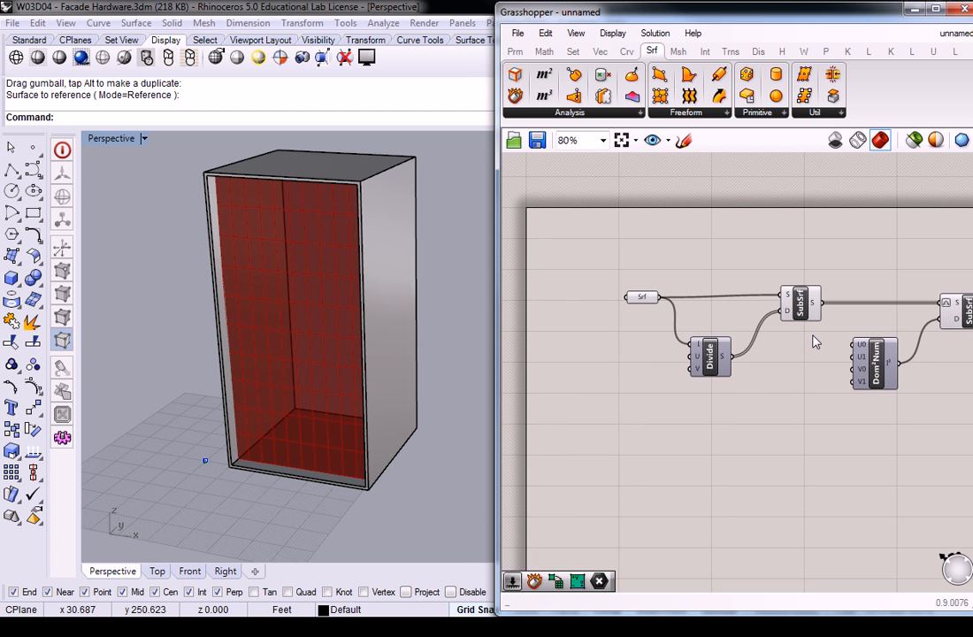
double_click(612, 364)
type("0<10")
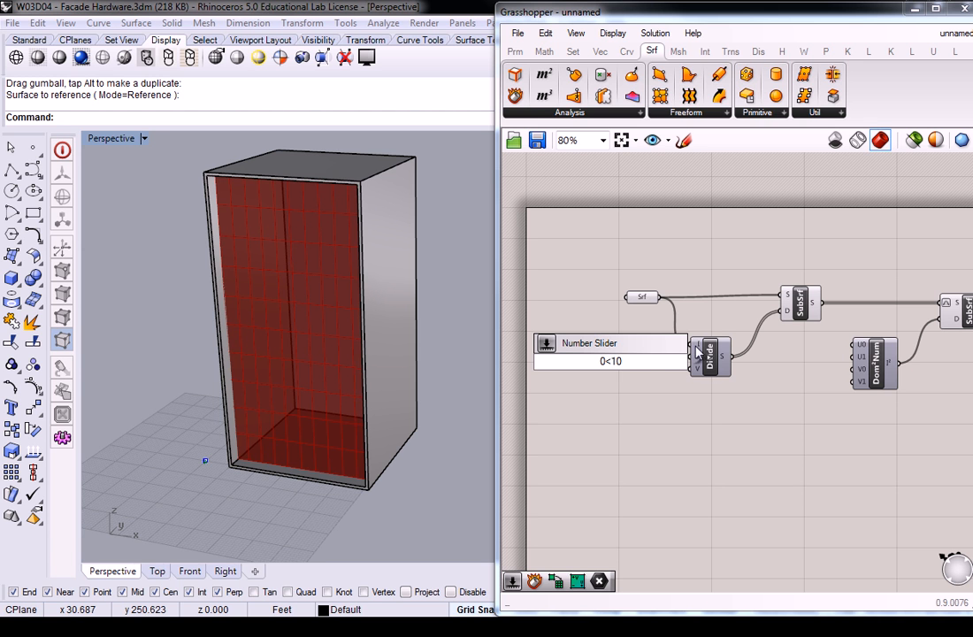
key("Return")
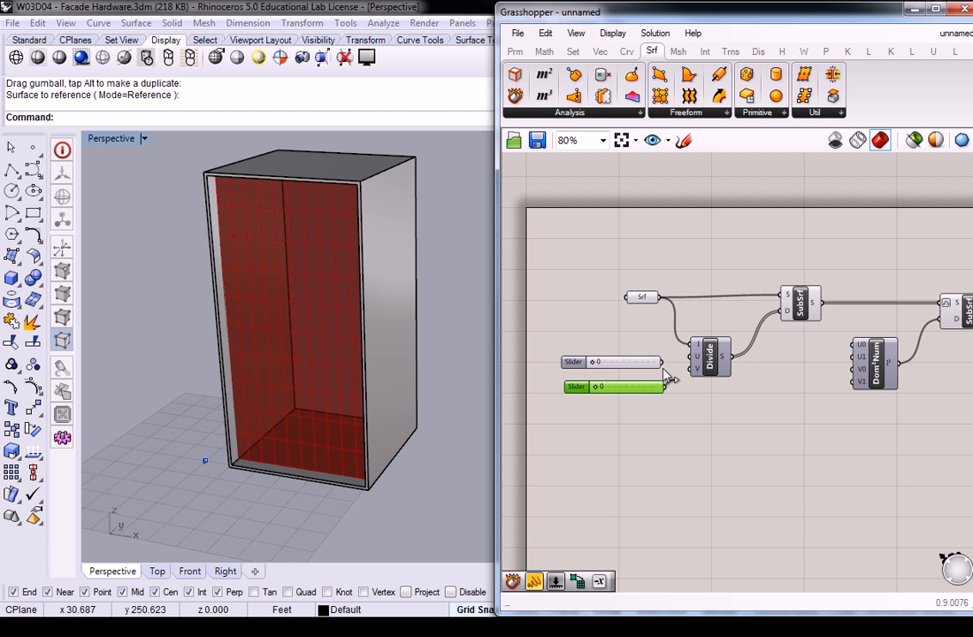
left_click_drag(668, 387, 695, 372)
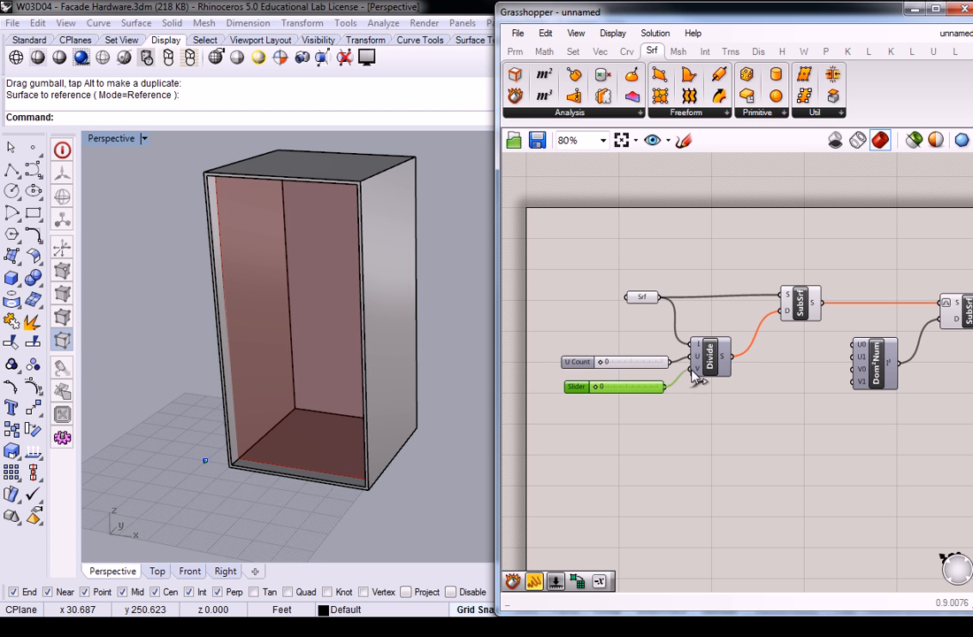
Step: Set the Divide component's U Count slider to 4 and its V Count slider to 10, and check both Isotrim previews
left_click(602, 368)
left_click_drag(602, 368, 672, 387)
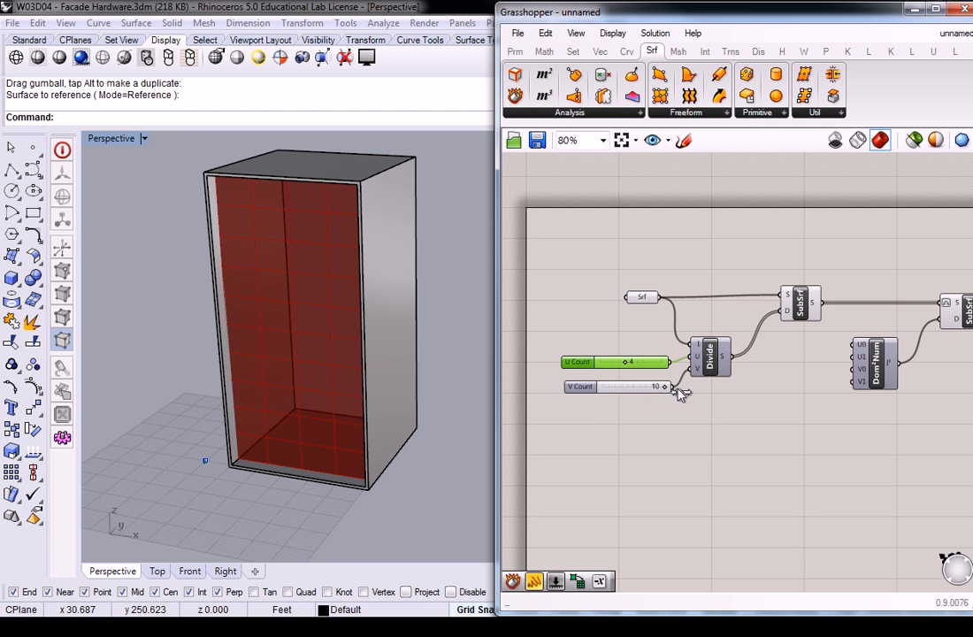
right_click_drag(377, 311, 395, 308)
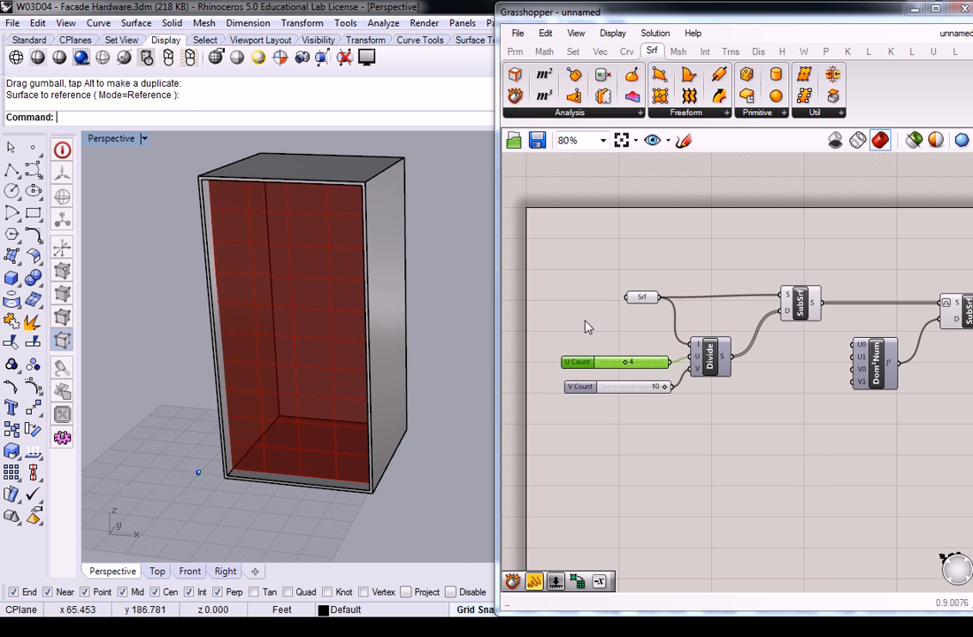
left_click(800, 305)
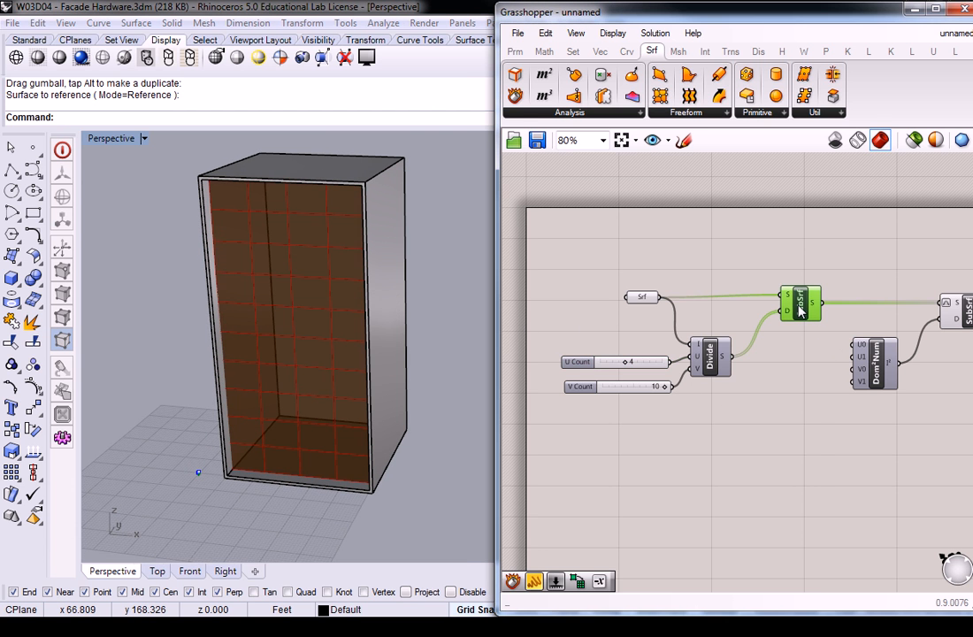
left_click(930, 296)
left_click(967, 309)
right_click_drag(391, 311, 320, 274)
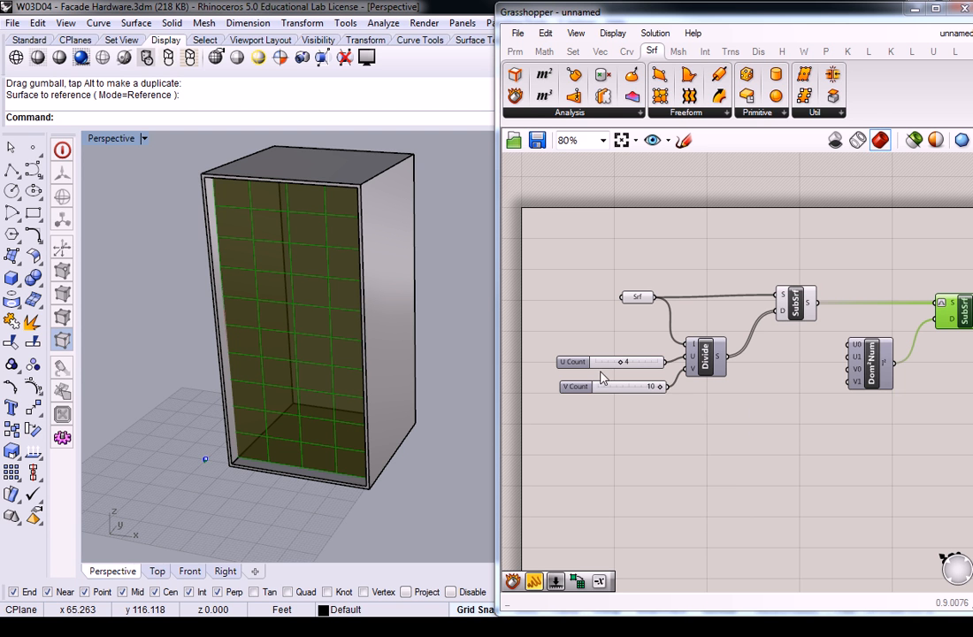
Step: Set the U Count slider to 7 so the front surface has more panels across its width
left_click_drag(620, 362, 642, 370)
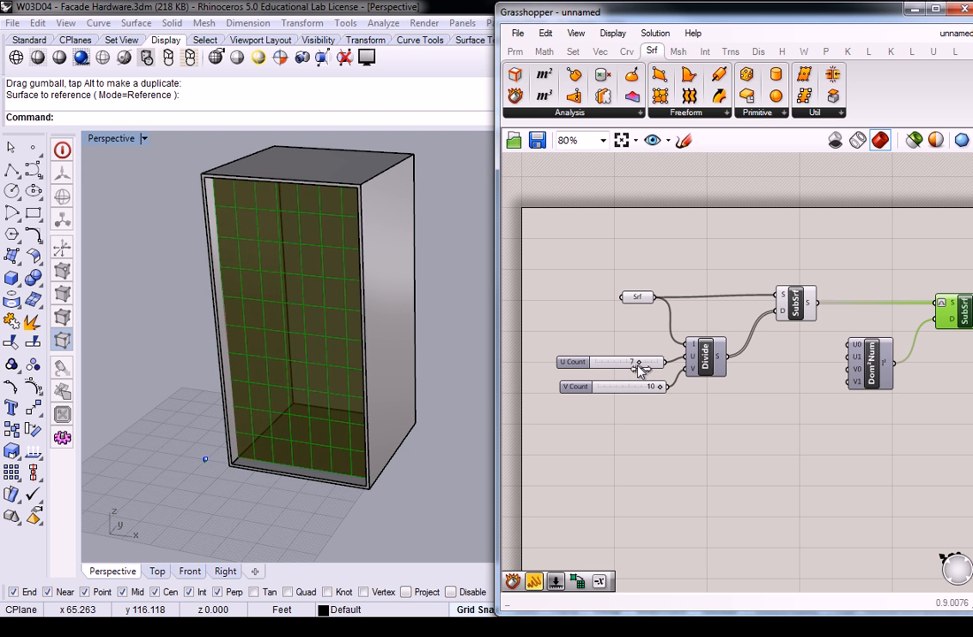
left_click(649, 470)
left_click(796, 302)
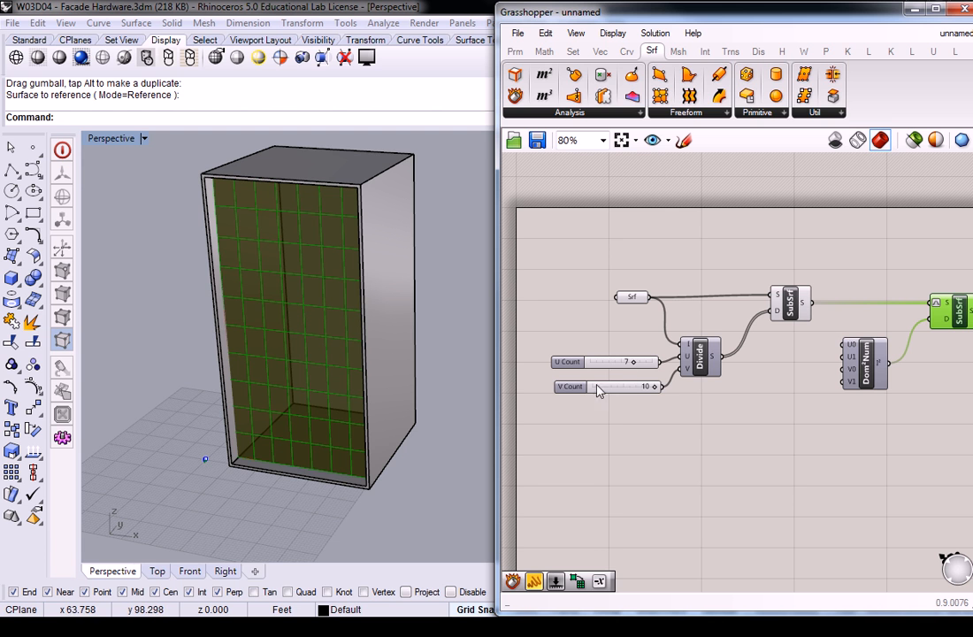
left_click_drag(639, 364, 637, 370)
mouse_move(635, 369)
left_mouse_down()
mouse_move(619, 369)
mouse_move(636, 369)
left_mouse_up()
left_click(788, 390)
Step: Shift the second Isotrim and Construct Domain² to make room for sliders in front of the domain inputs
right_click_drag(820, 372, 725, 379)
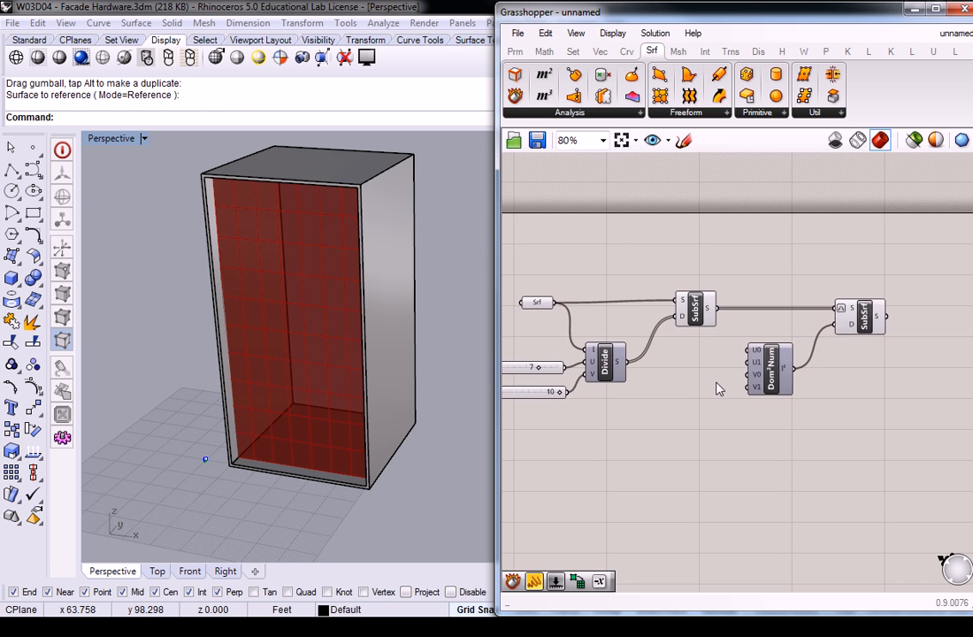
left_click(866, 321)
left_click_drag(779, 378, 803, 371)
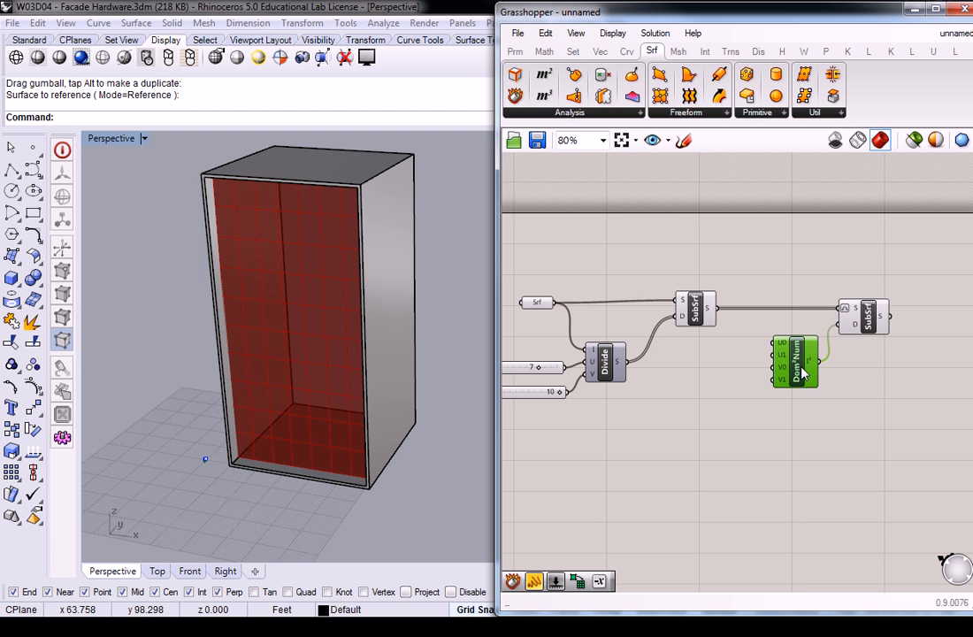
Step: Add four number sliders ranging from 0.00 to 1.00 and connect them to Construct Domain²'s U0, U1, V0 and V1 inputs
double_click(705, 357)
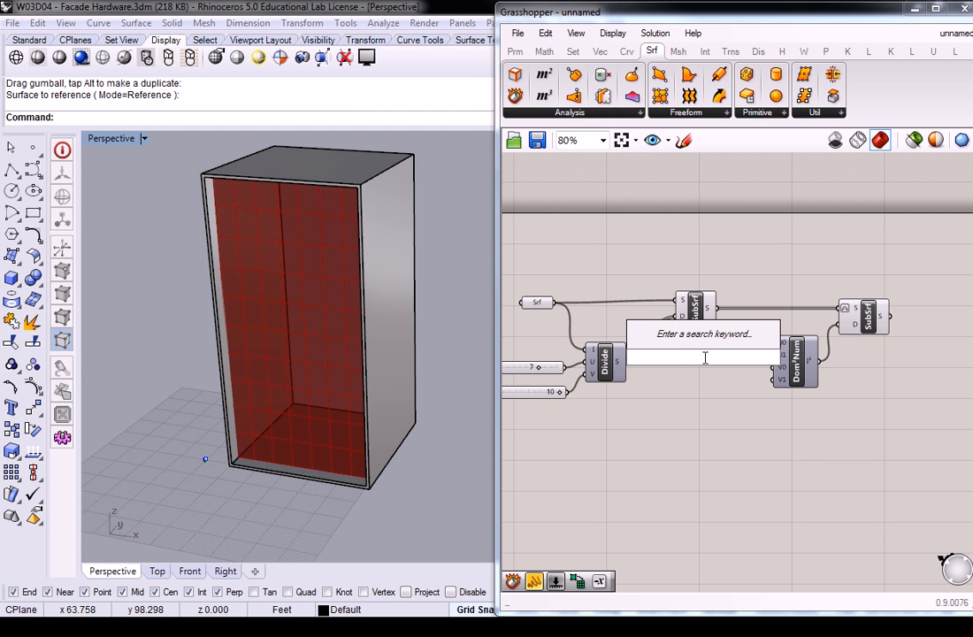
type("0<100")
key("Return")
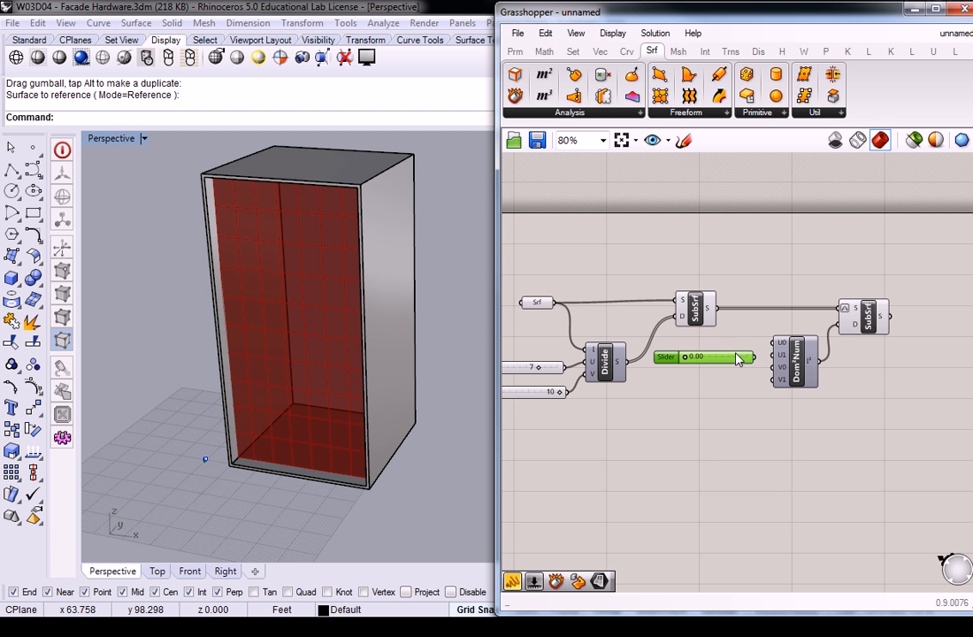
key("ctrl+c")
key("ctrl+v")
key("ctrl+v")
key("ctrl+v")
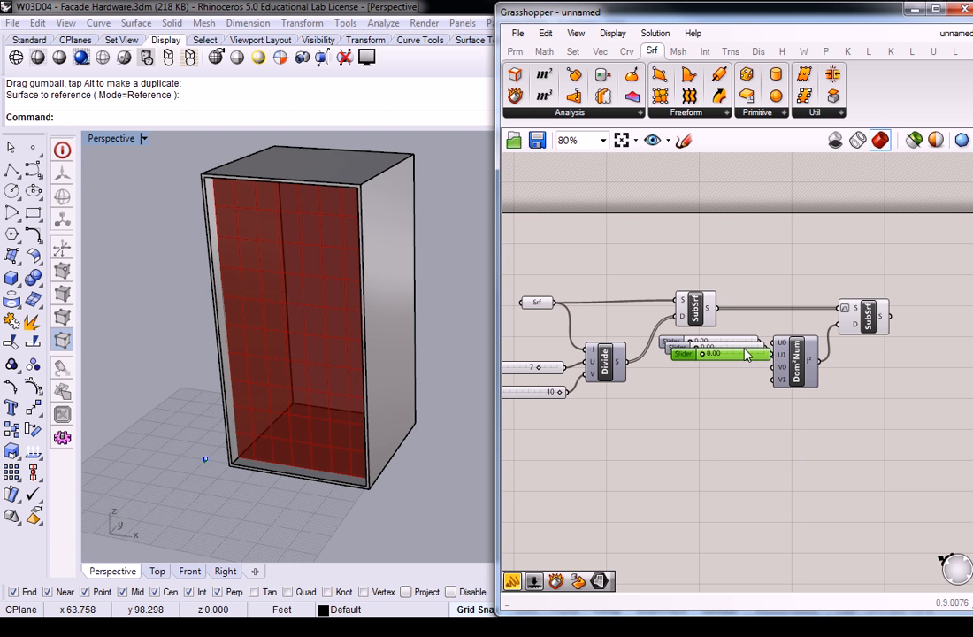
left_click_drag(754, 350, 772, 381)
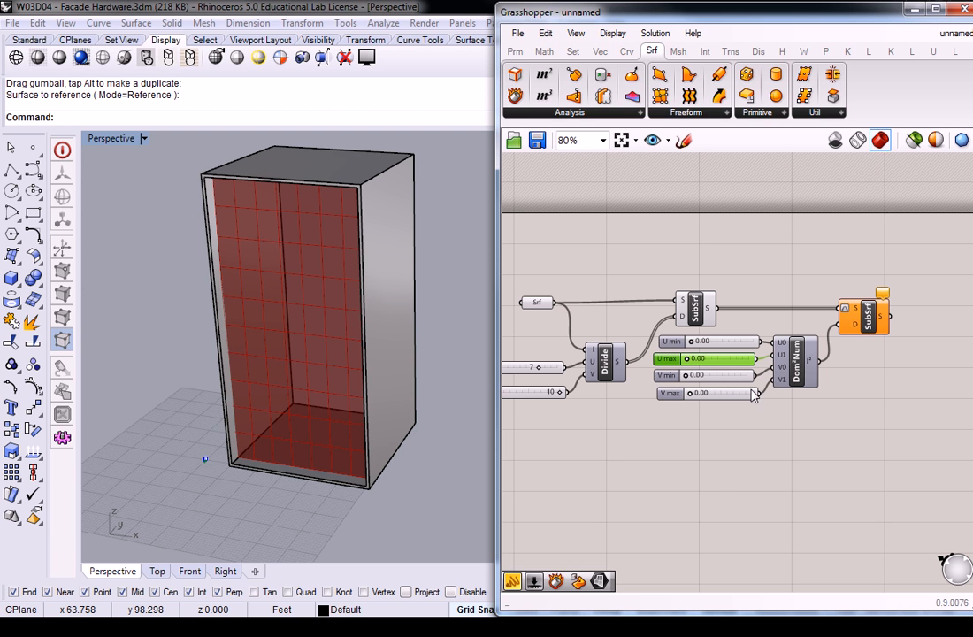
Step: Set the V max and U max sliders to 1.00, and line up the four domain sliders along their left edges
left_click_drag(691, 395, 757, 395)
left_click_drag(741, 431, 729, 337)
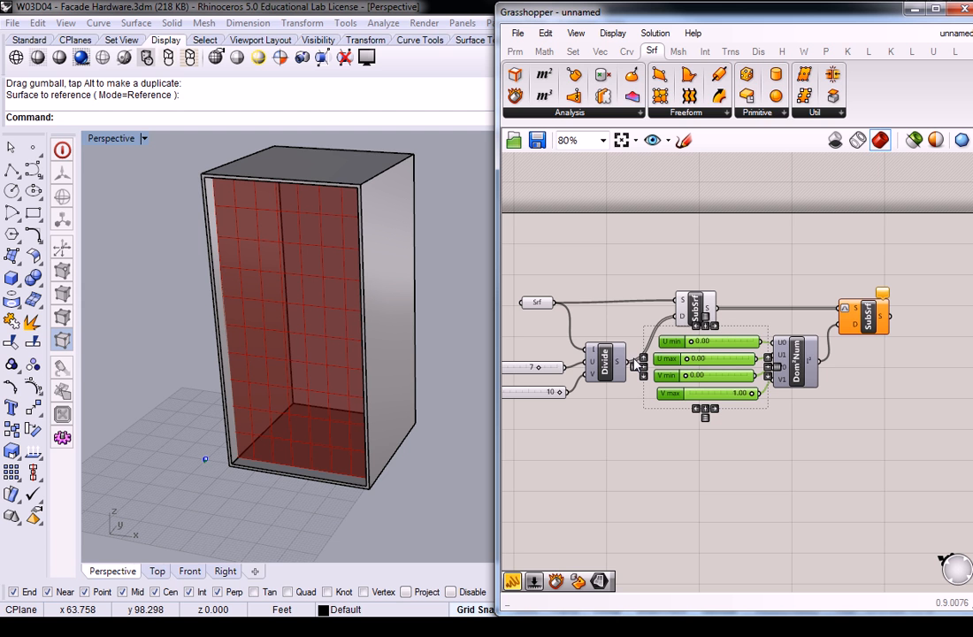
left_click(698, 327)
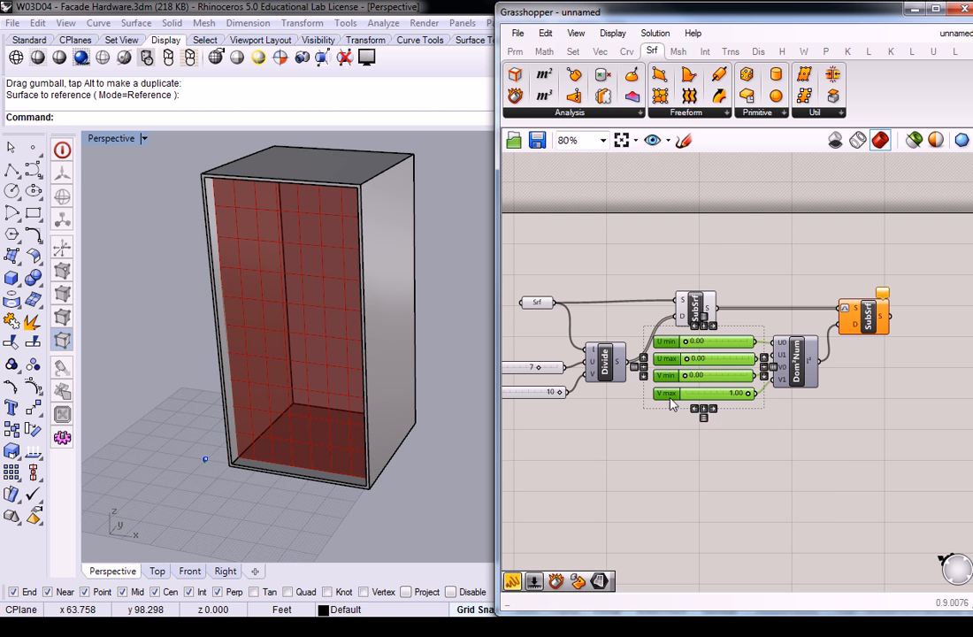
left_click(765, 434)
left_click_drag(733, 419, 724, 363)
left_click(739, 445)
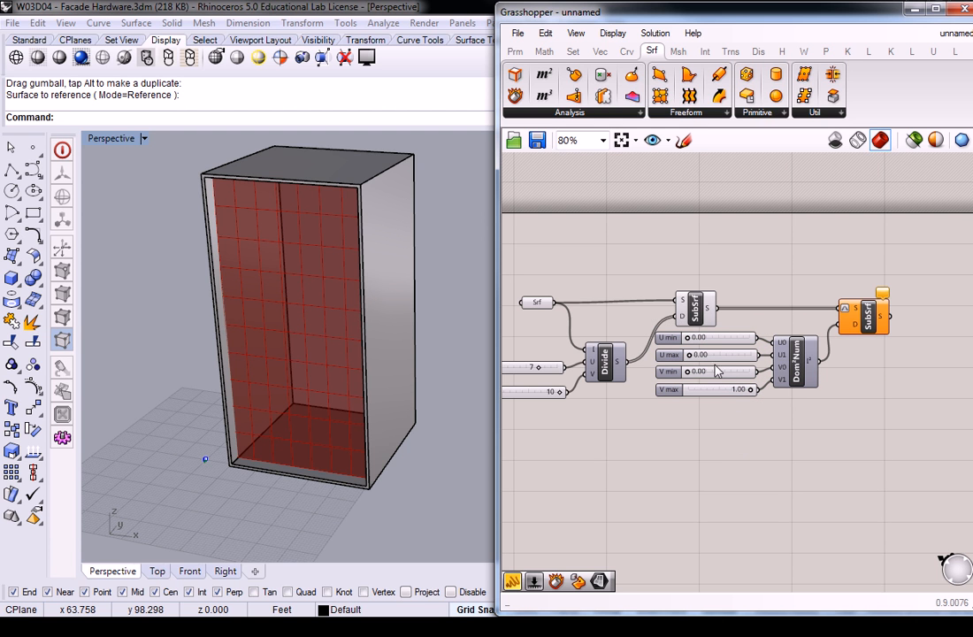
left_click_drag(694, 355, 751, 360)
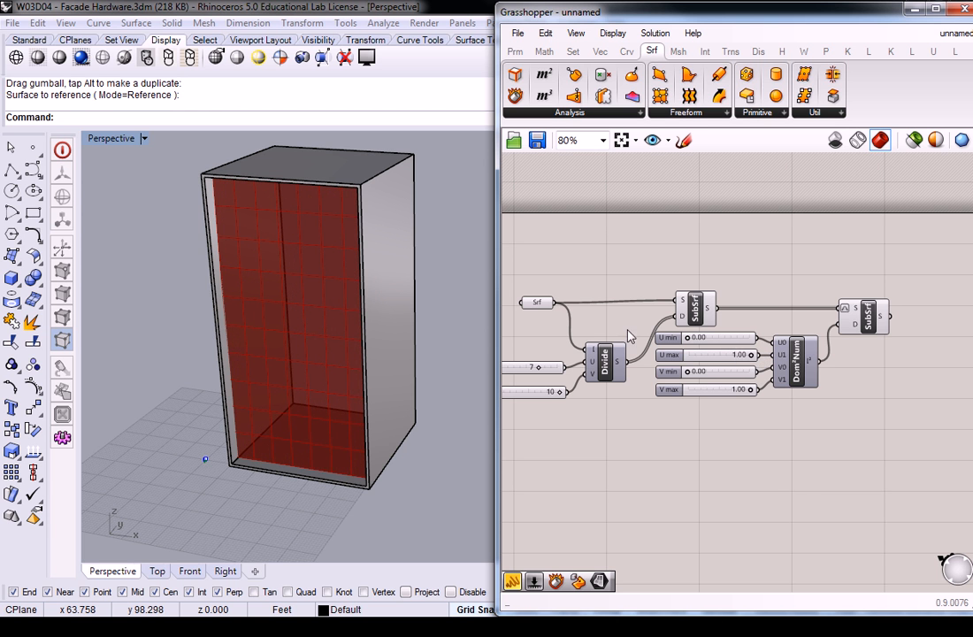
Step: Turn off the preview of the Surface parameter and the first Isotrim, leaving only the second Isotrim's panels displayed
right_click_drag(380, 285, 353, 469)
scroll(352, 469, "up", 5)
left_click_drag(733, 255, 517, 400)
middle_click(579, 300)
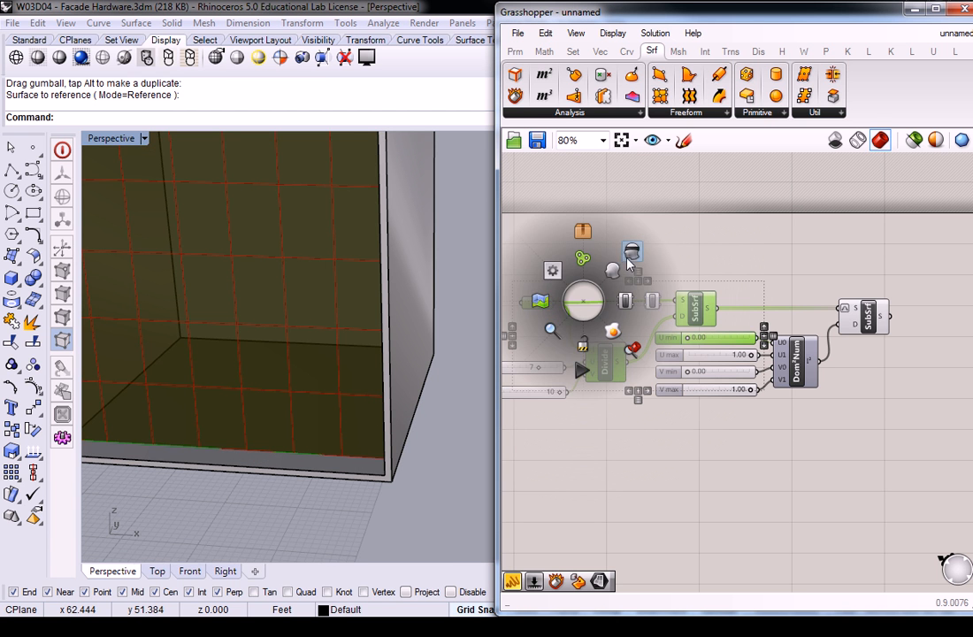
left_click(544, 217)
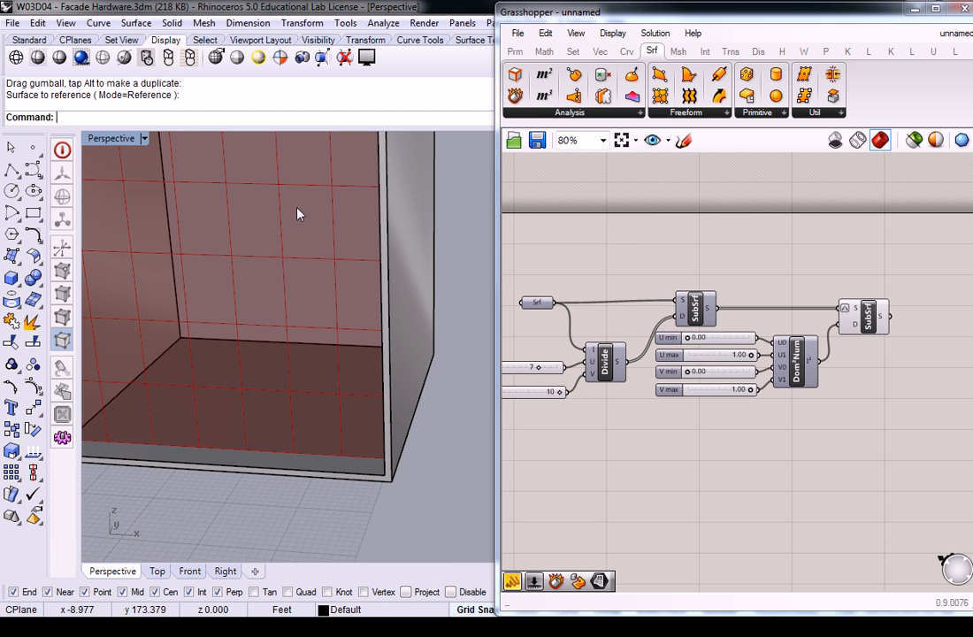
scroll(354, 199, "up", 4)
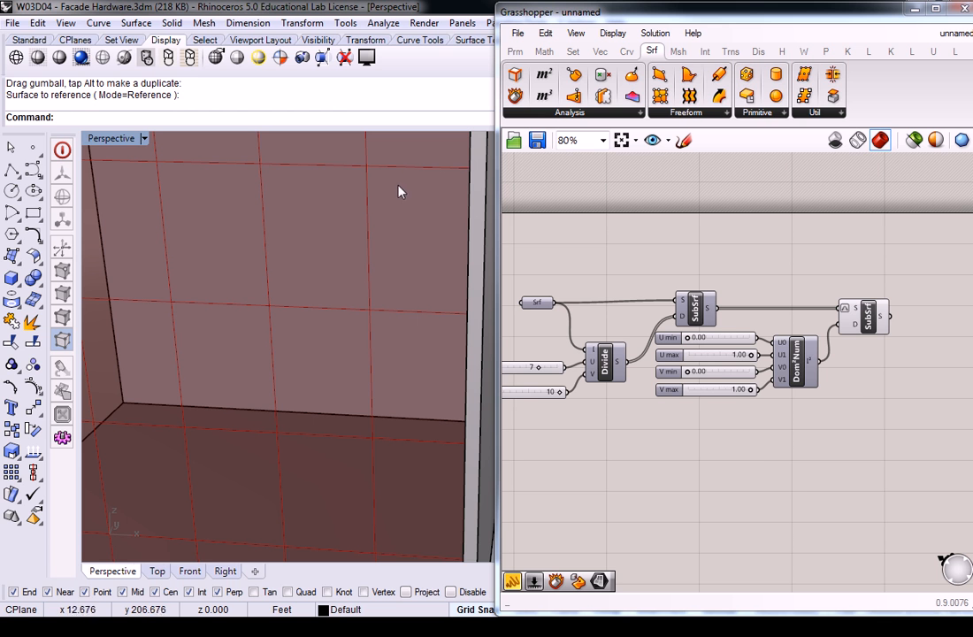
double_click(741, 392)
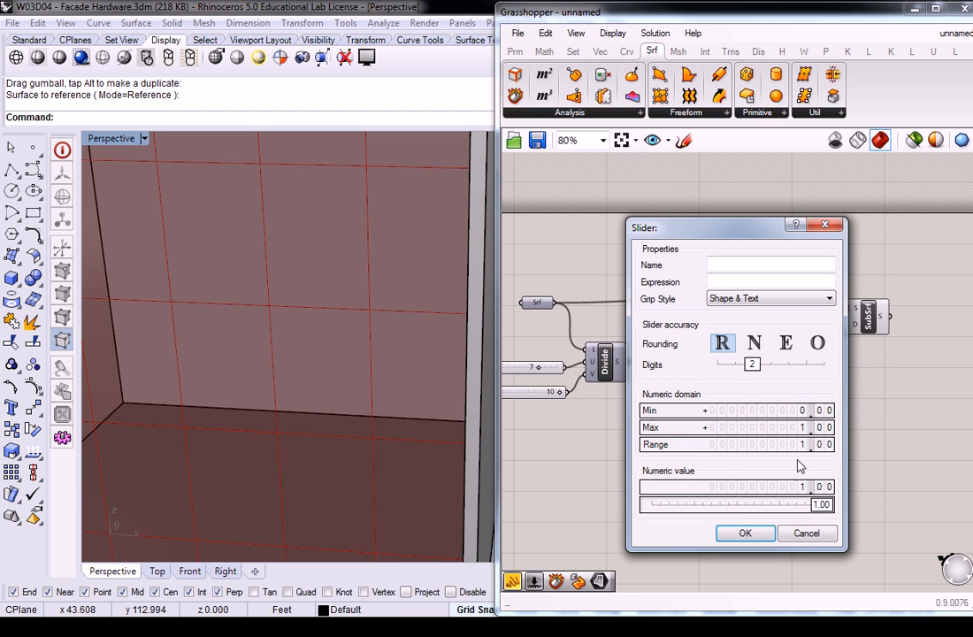
left_click(803, 531)
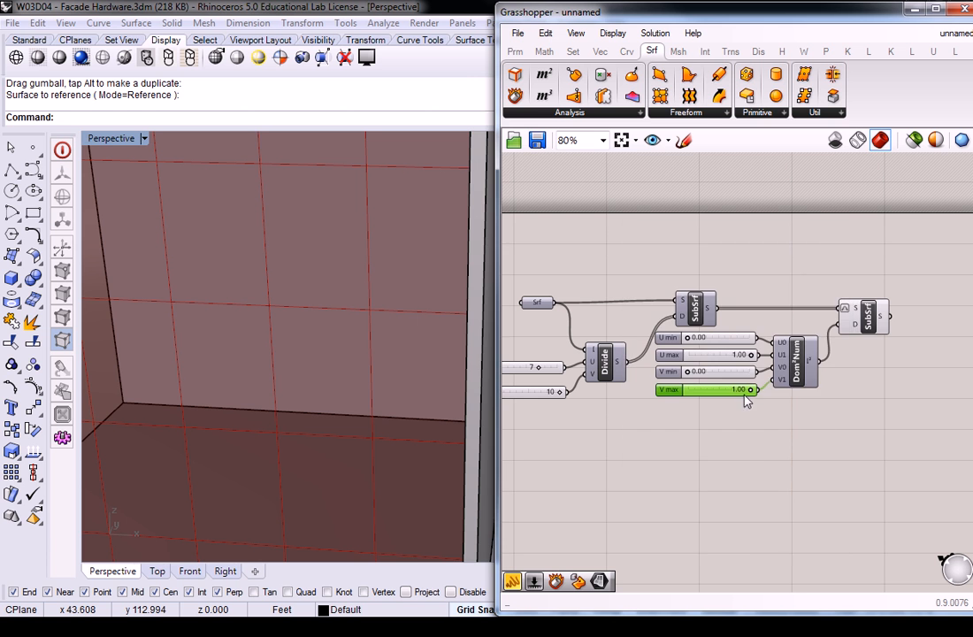
double_click(741, 392)
key("Escape")
Step: Set the V max and U max sliders to 0.99
scroll(741, 391, "up", 4)
double_click(741, 391)
type(".99")
key("Return")
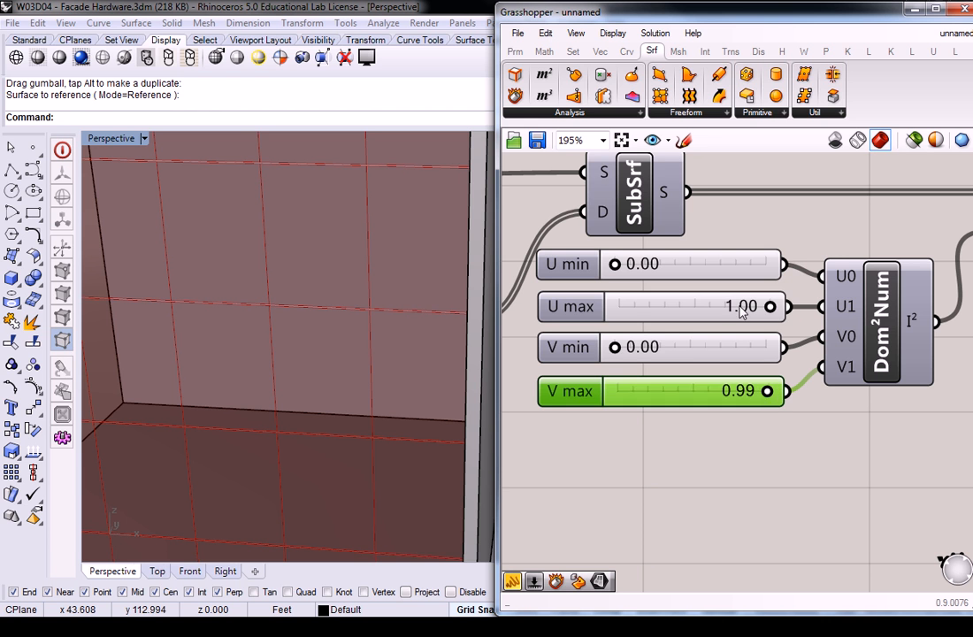
double_click(741, 307)
type(".99")
key("Return")
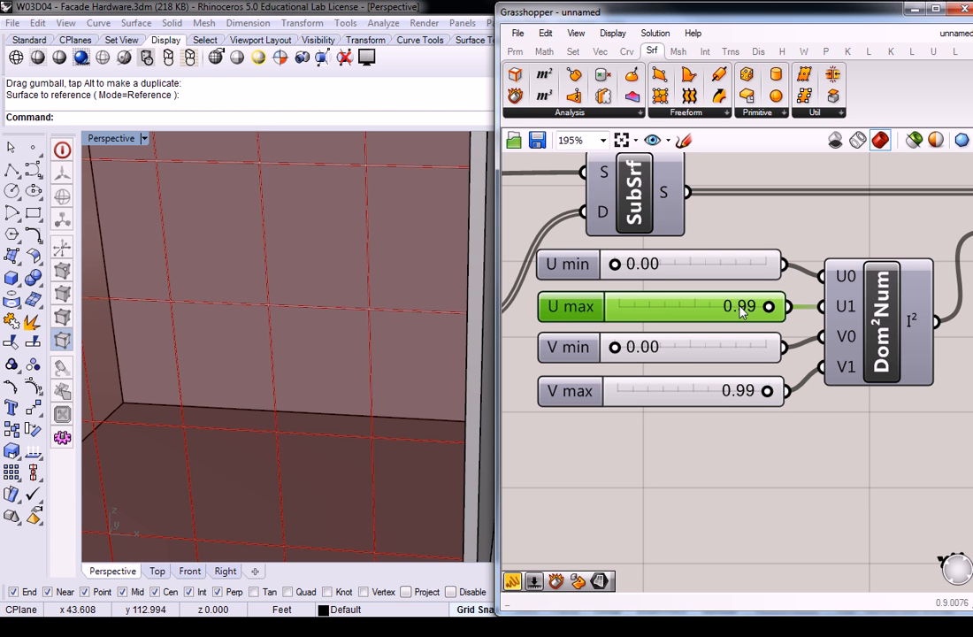
Step: Set the U min and V min sliders to 0.01
double_click(652, 265)
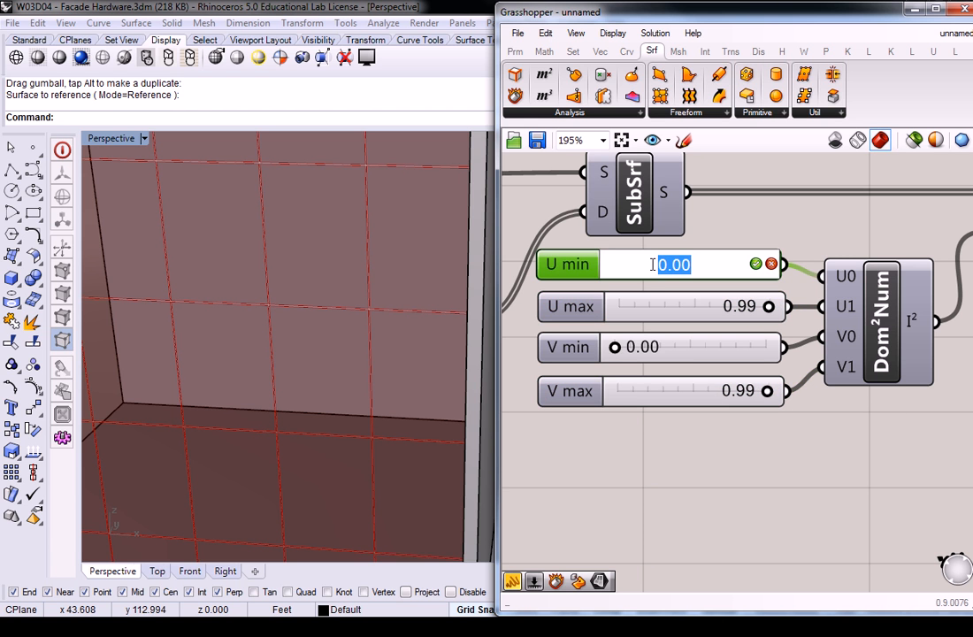
type(".01")
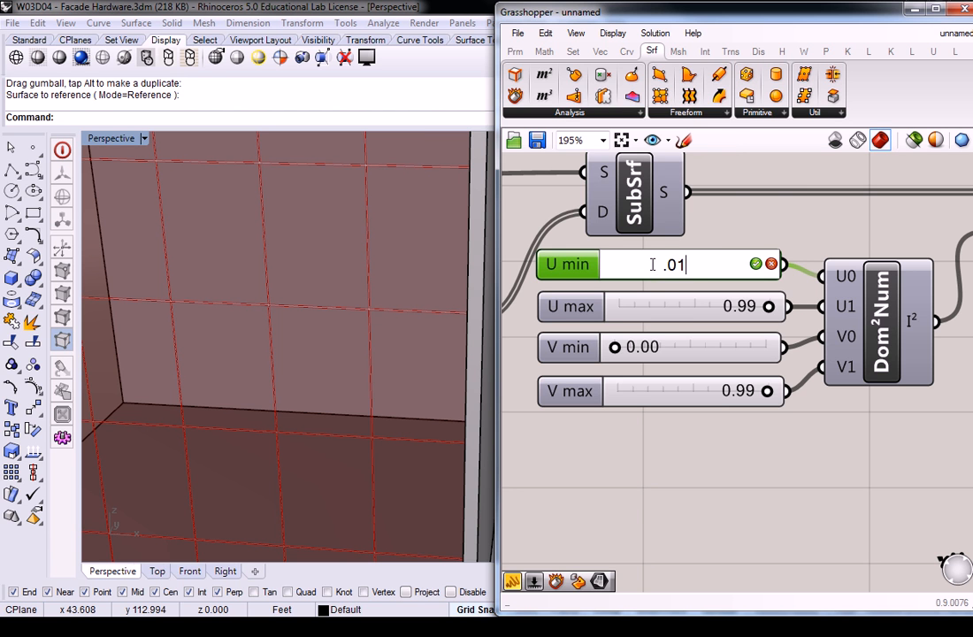
left_click(756, 264)
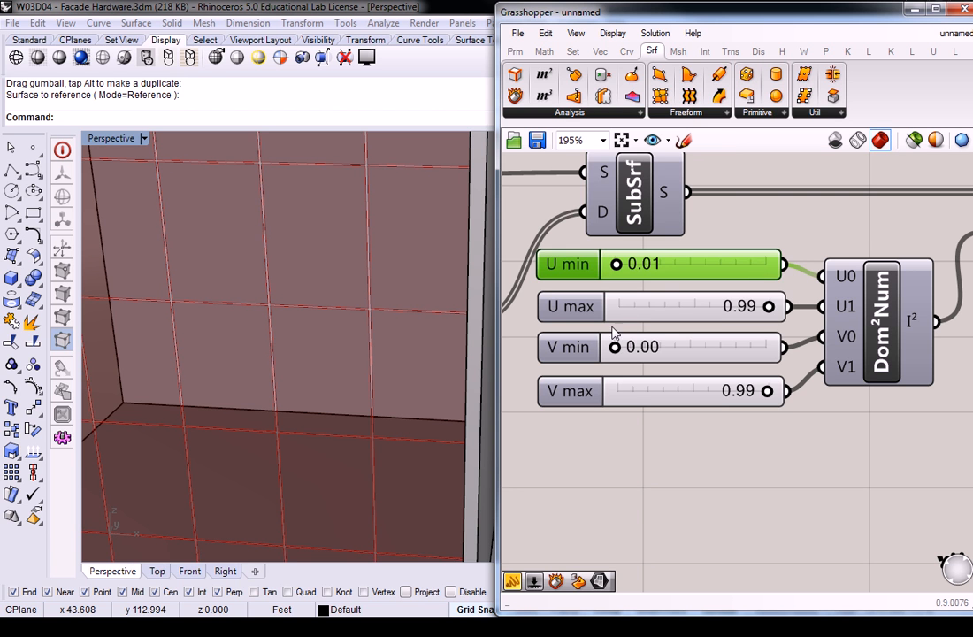
double_click(636, 347)
type(".01")
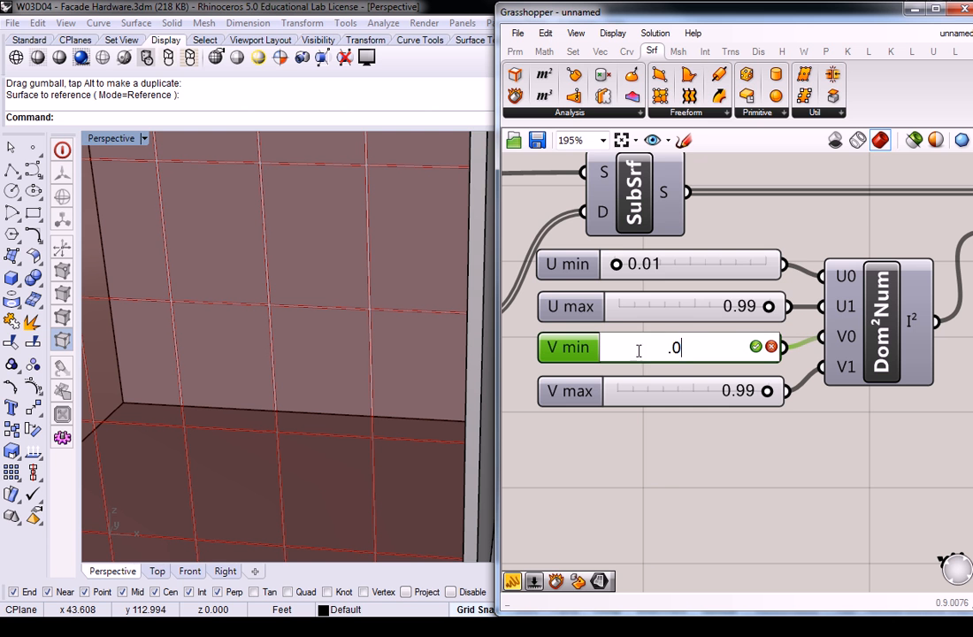
left_click(755, 346)
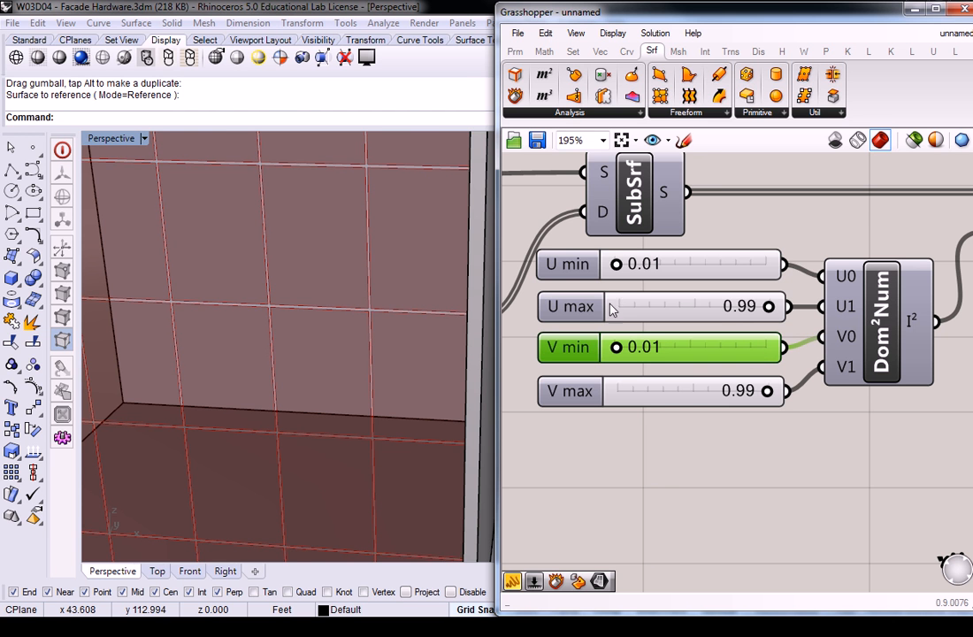
Step: Examine the gaps between the facade panels up close and across the whole front, and review the Grasshopper definition
scroll(334, 213, "down", 2)
scroll(334, 214, "up", 3)
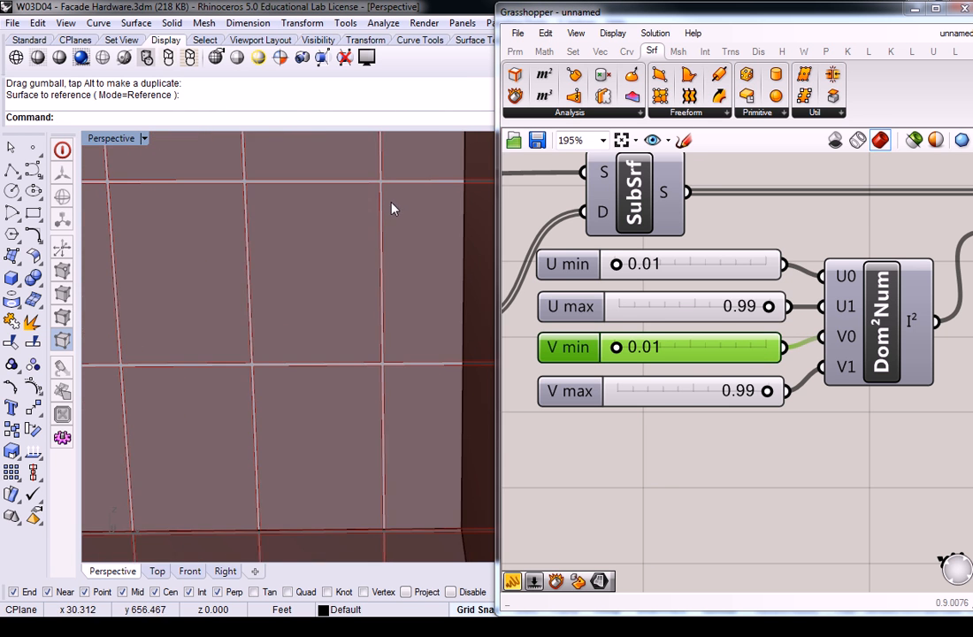
scroll(372, 190, "down", 3)
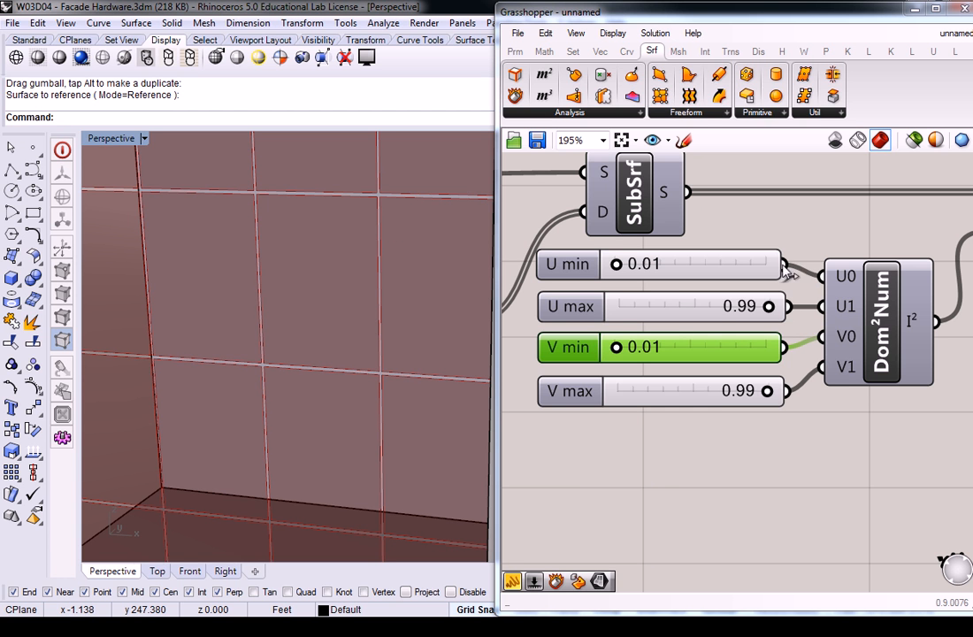
scroll(775, 231, "down", 4)
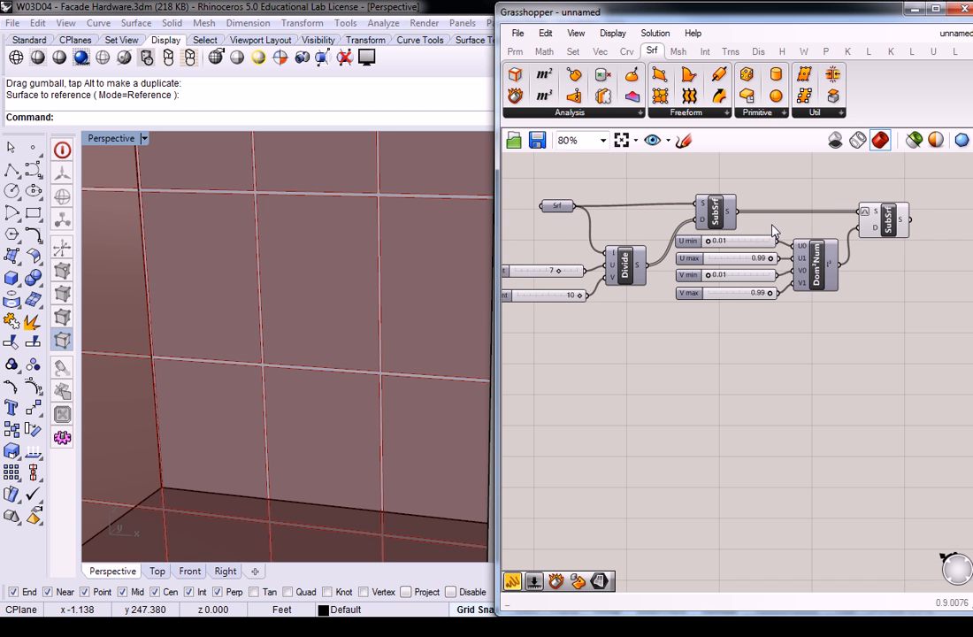
scroll(396, 224, "down", 5)
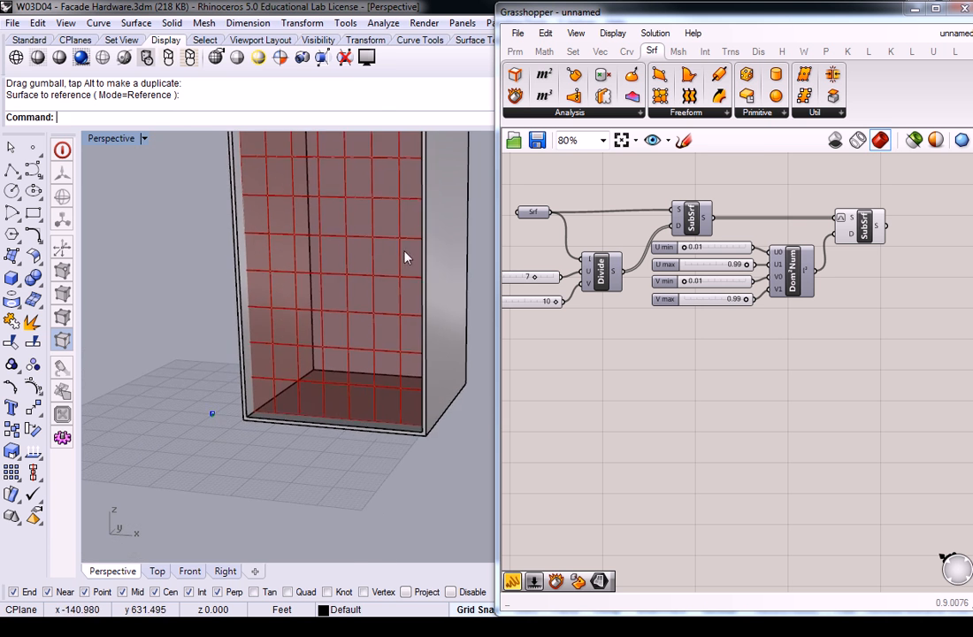
left_click(863, 226)
left_click(786, 310)
right_click_drag(782, 309, 846, 305)
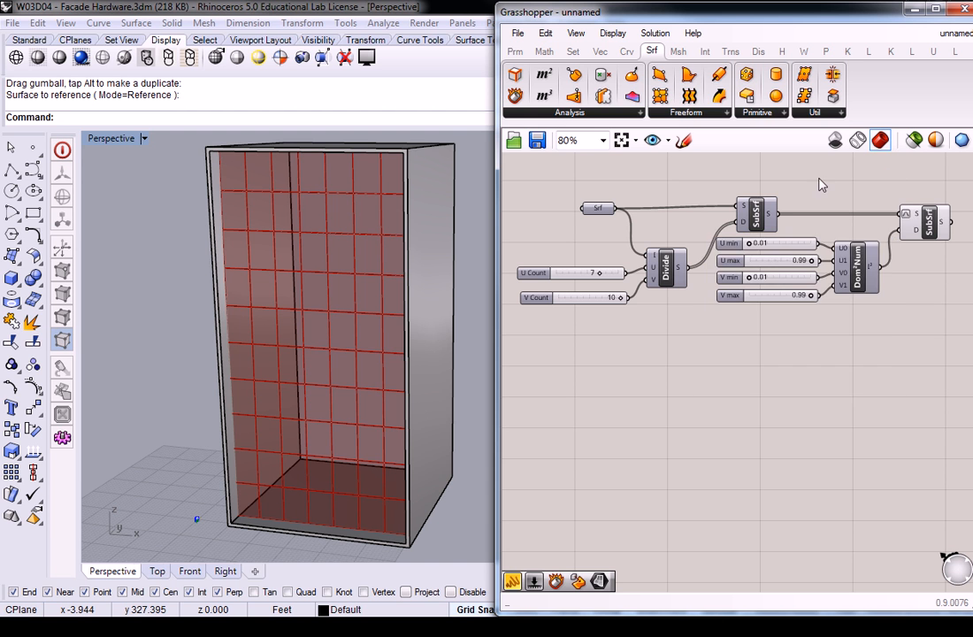
Step: Select the Surface parameter, switch to Rhino and make Layer 01 visible
left_click(605, 211)
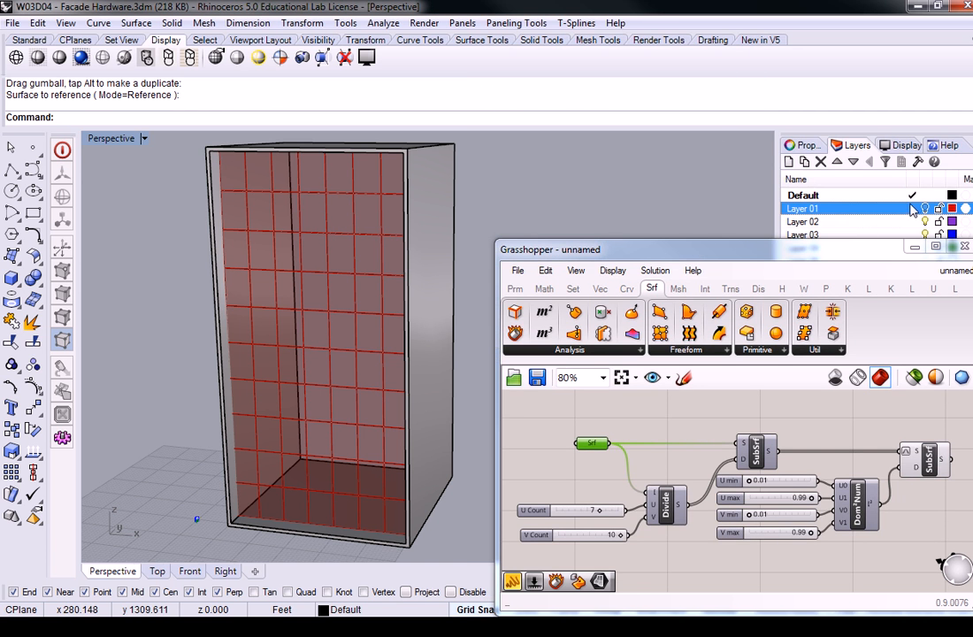
left_click(926, 209)
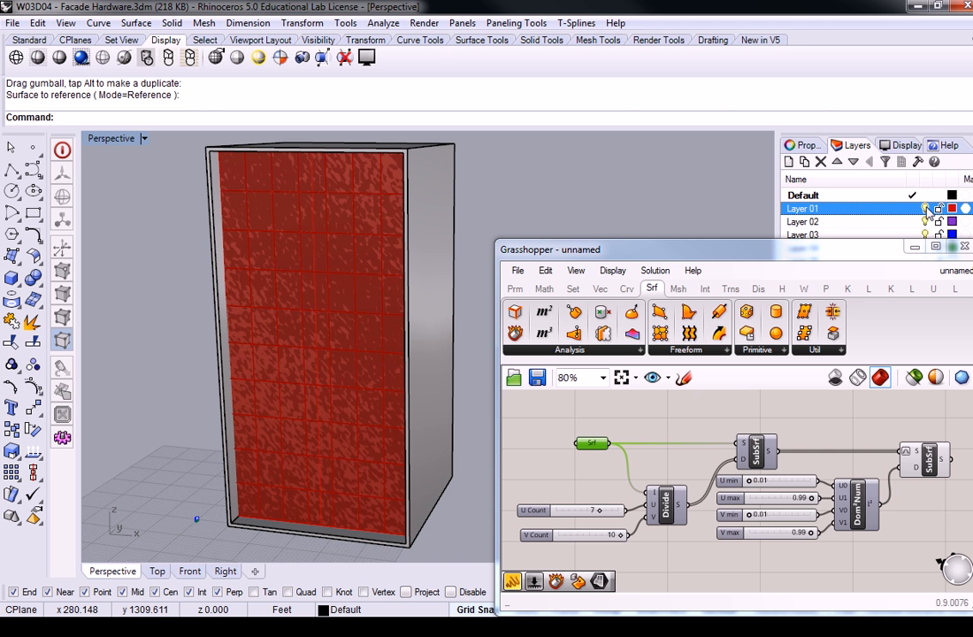
Step: Hide Layer 01 and move the Grasshopper window up beside the upper part of the gapped facade panels
left_click(926, 208)
left_click_drag(818, 248, 808, 1)
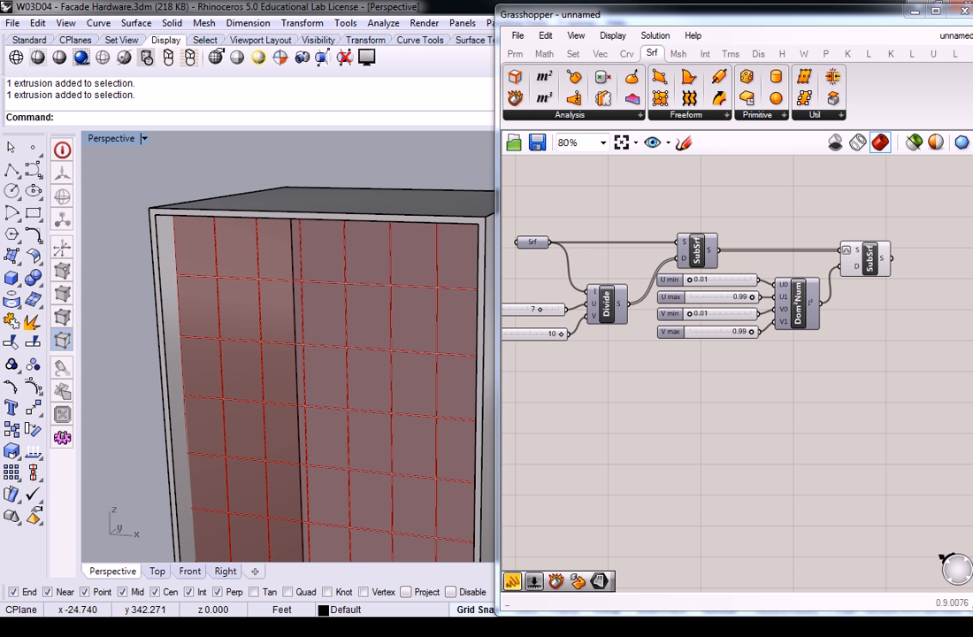
right_click_drag(277, 230, 256, 257)
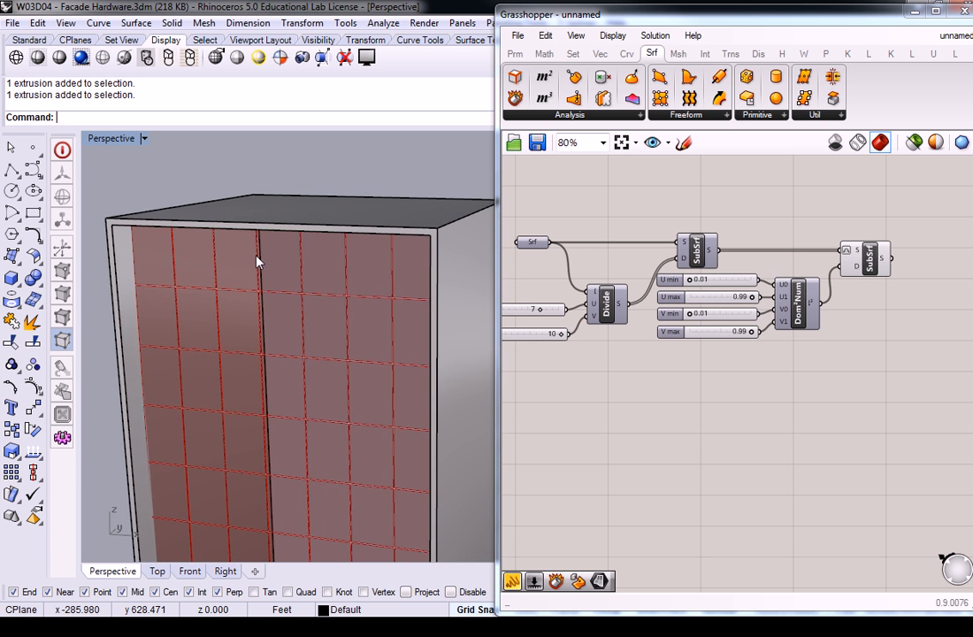
scroll(258, 257, "up", 8)
scroll(412, 270, "down", 6)
right_click_drag(415, 275, 369, 283)
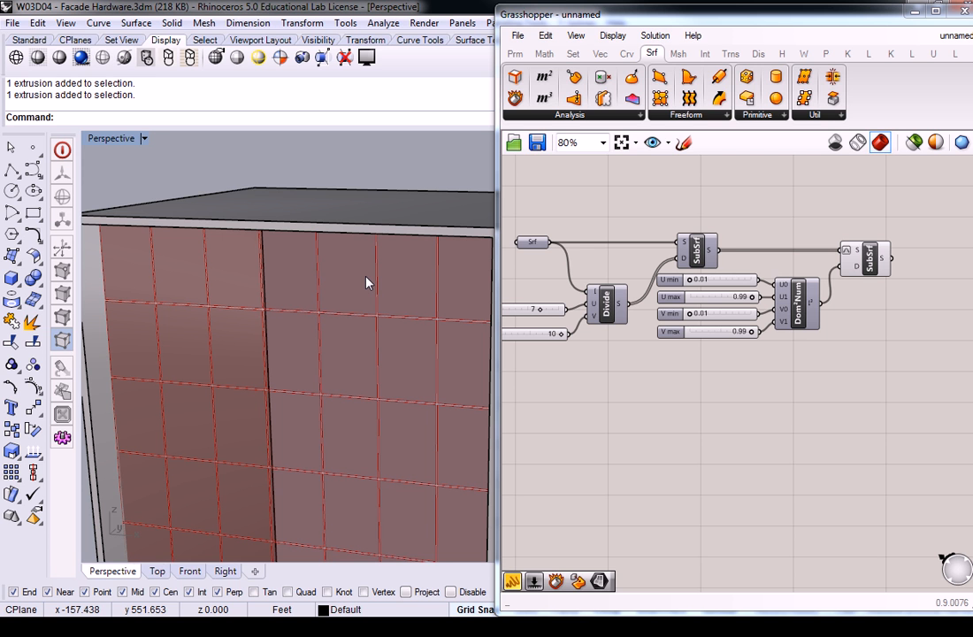
mouse_move(369, 282)
right_mouse_down()
mouse_move(343, 282)
mouse_move(440, 291)
mouse_move(360, 287)
right_mouse_up()
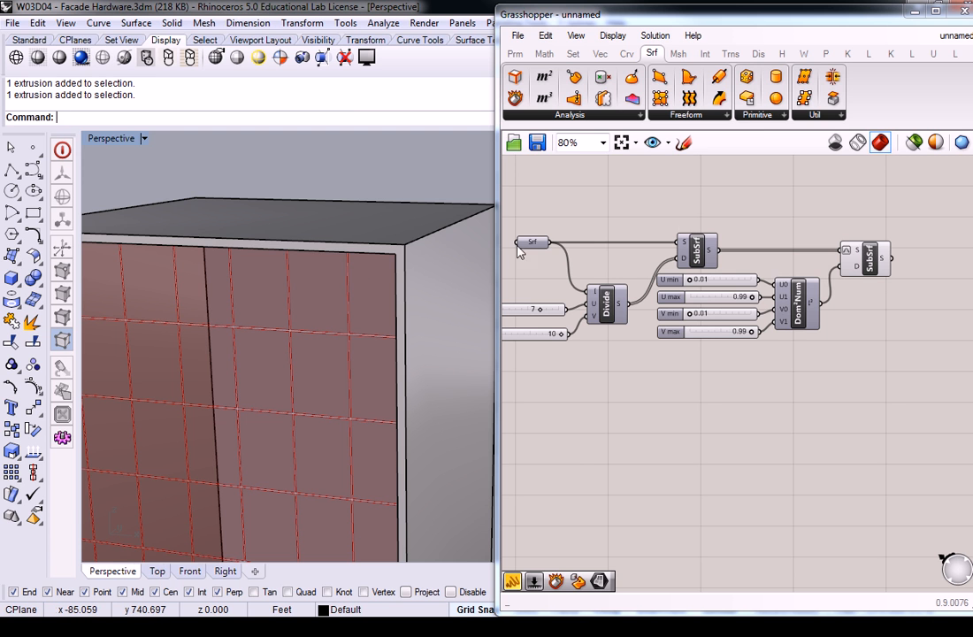
Step: Add a Surface Box component and place it well past the gap SubSrf at the end of the definition
right_click_drag(692, 212, 676, 210)
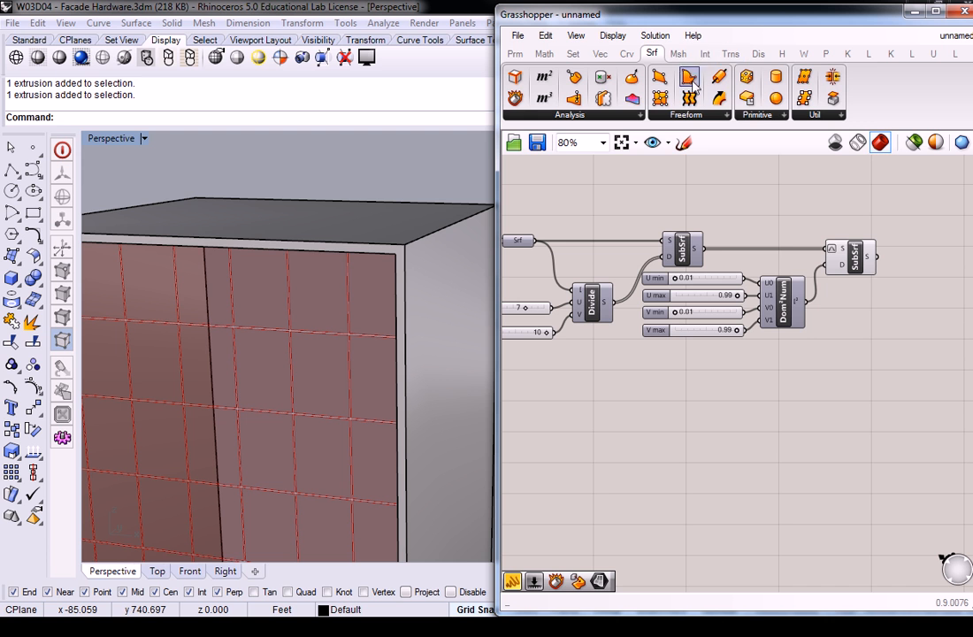
left_click(730, 55)
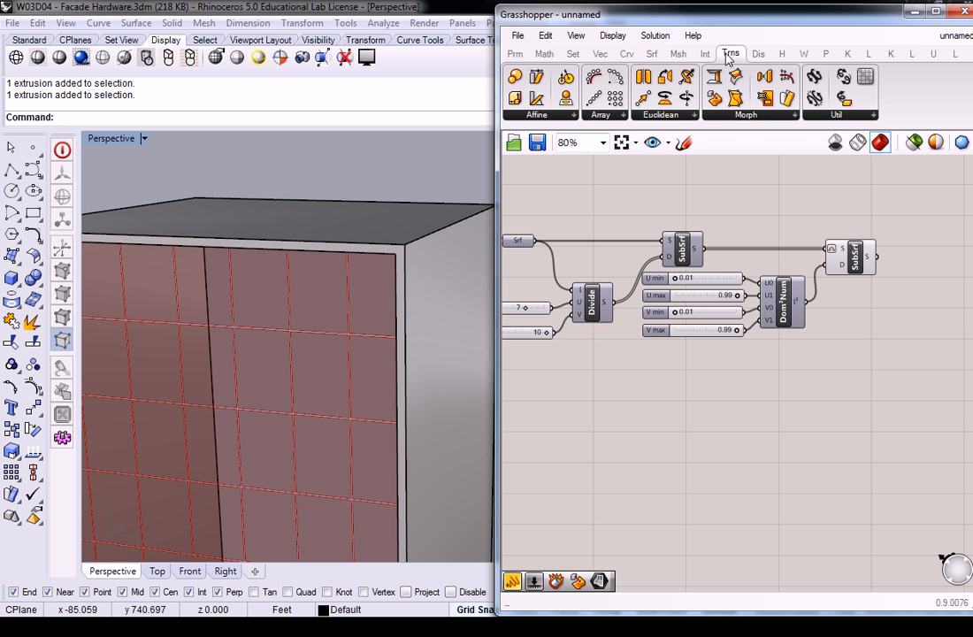
left_click(772, 118)
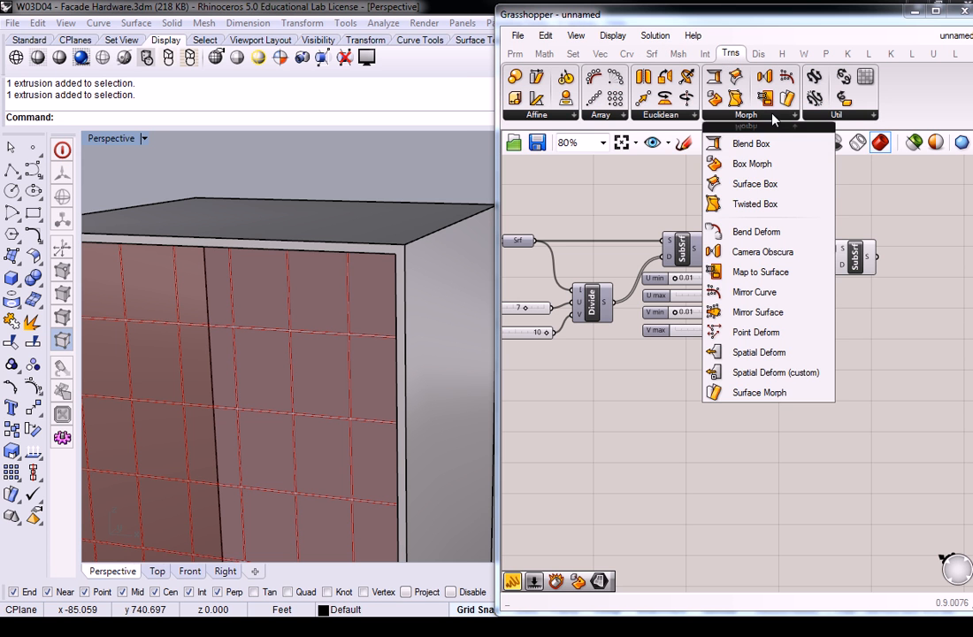
left_click(766, 185)
left_click(790, 318)
left_click(779, 292)
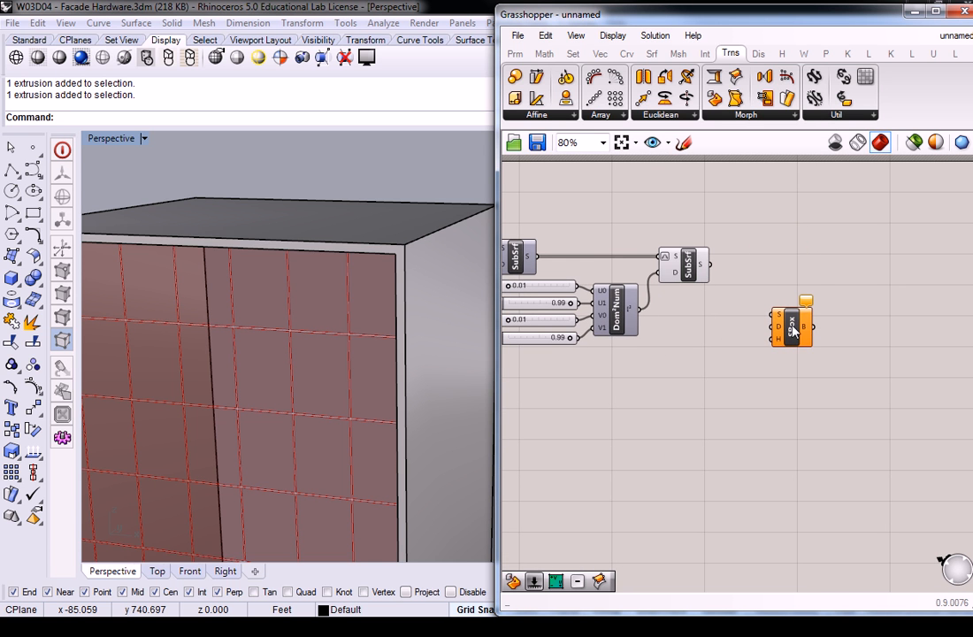
scroll(743, 297, "up", 2)
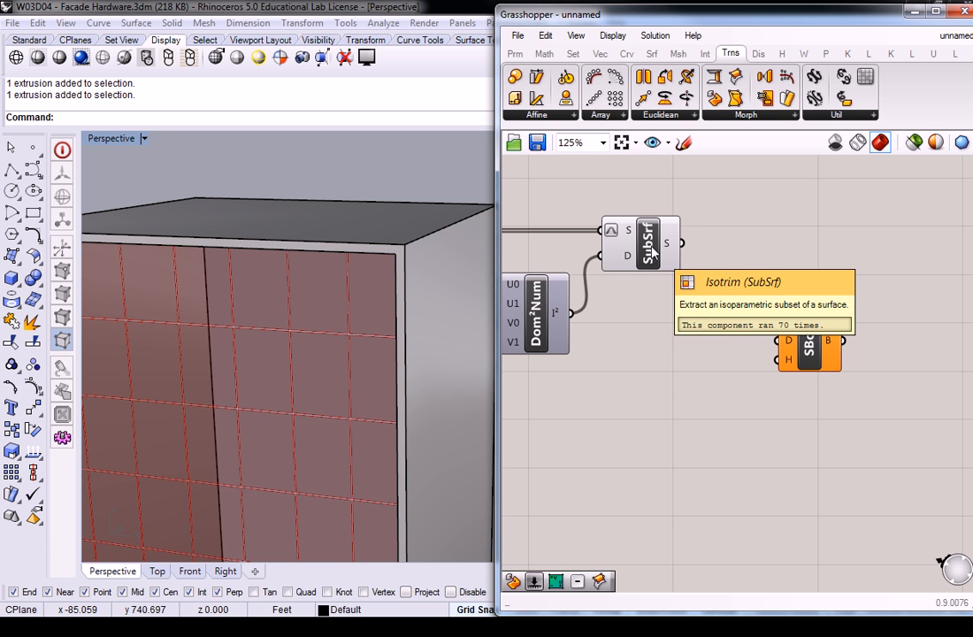
left_click_drag(809, 343, 811, 323)
left_click(748, 295)
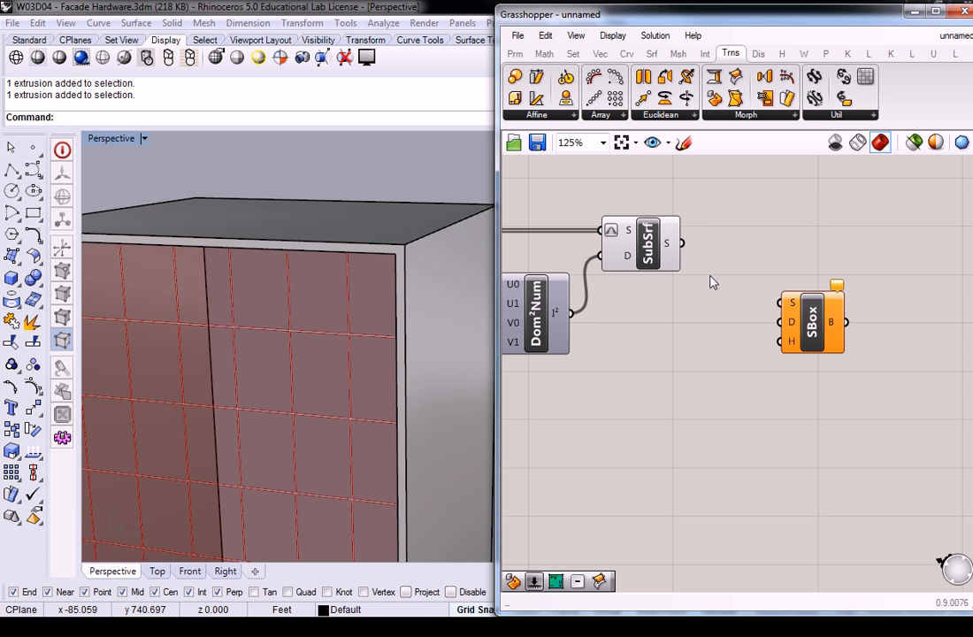
left_click(650, 243)
left_click(717, 267)
left_click_drag(790, 313, 900, 319)
left_click(832, 324)
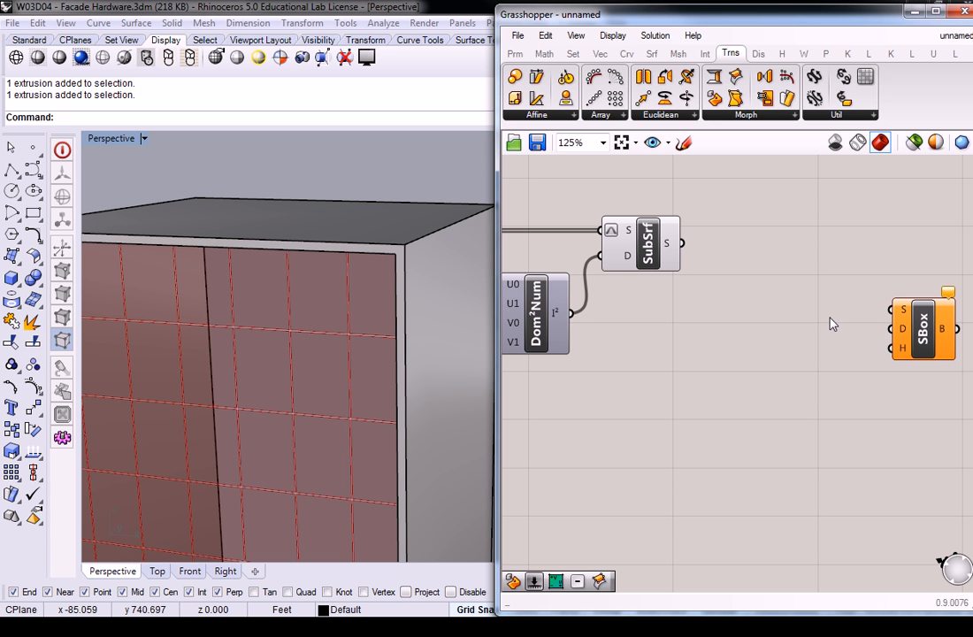
Step: Duplicate the gap SubSrf together with its Dom²Num and four U/V sliders below the original group
scroll(831, 323, "down", 5)
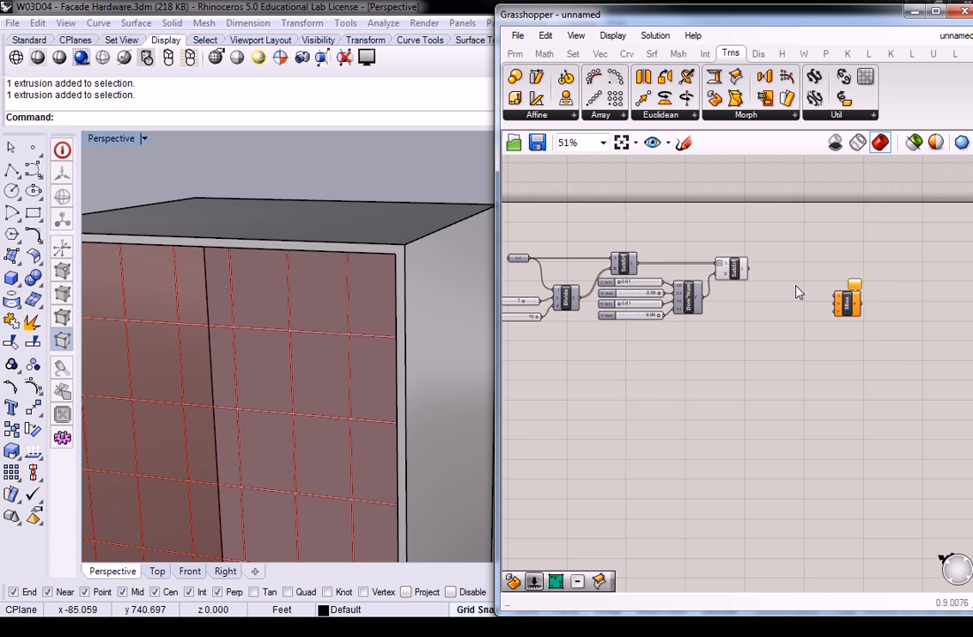
left_click_drag(760, 334, 642, 235)
right_click_drag(766, 295, 656, 305)
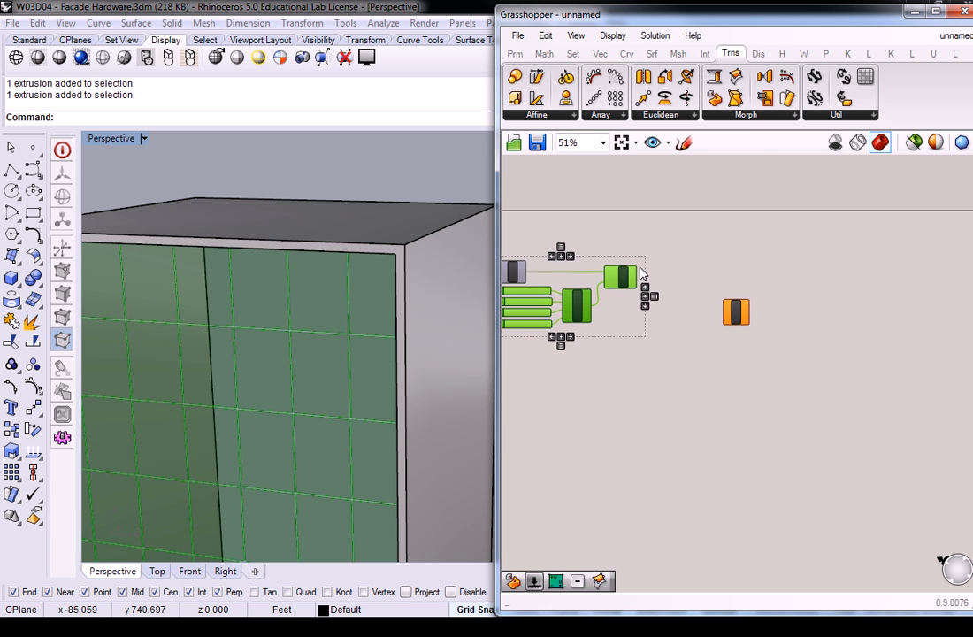
left_click_drag(633, 286, 701, 394)
left_click(651, 333)
scroll(711, 217, "up", 2)
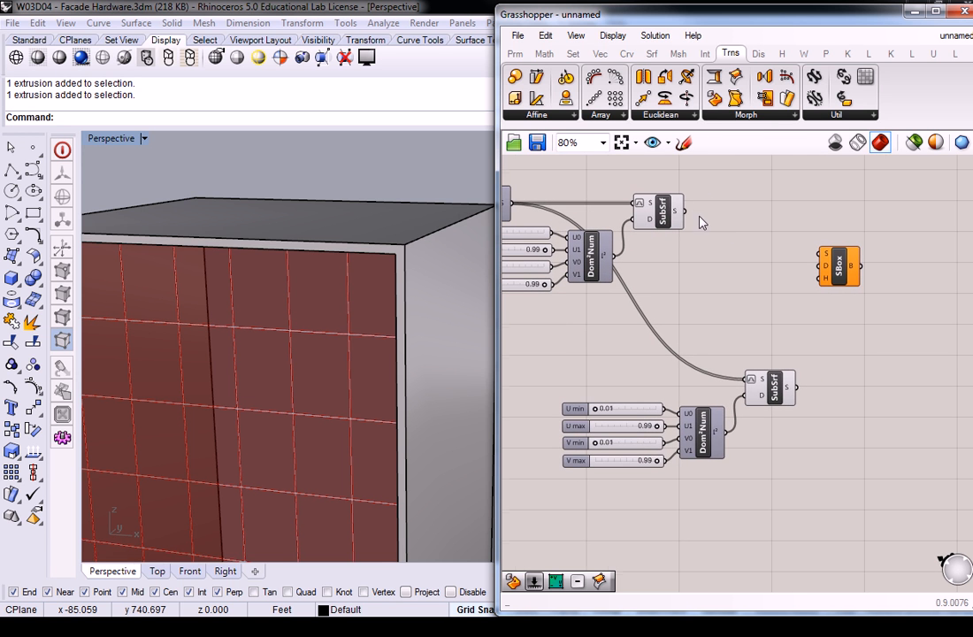
Step: Connect the original gap SubSrf's output to the copied SubSrf's surface input and check the panel gaps
left_click_drag(677, 210, 750, 379)
right_click_drag(770, 353, 732, 329)
left_click(734, 327)
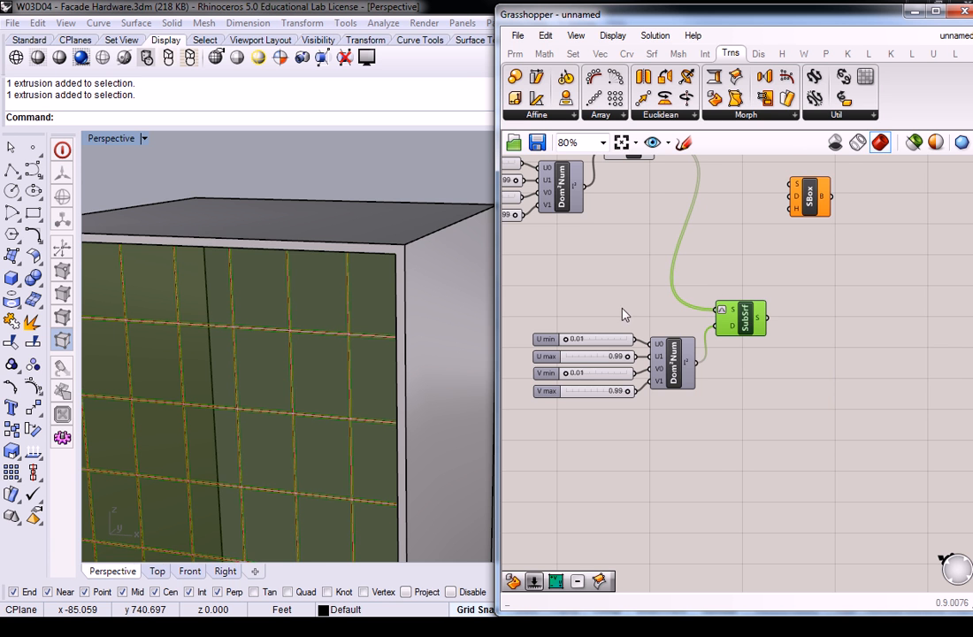
right_click_drag(708, 296, 804, 290)
right_click_drag(297, 300, 382, 363)
scroll(395, 326, "up", 10)
scroll(394, 326, "down", 6)
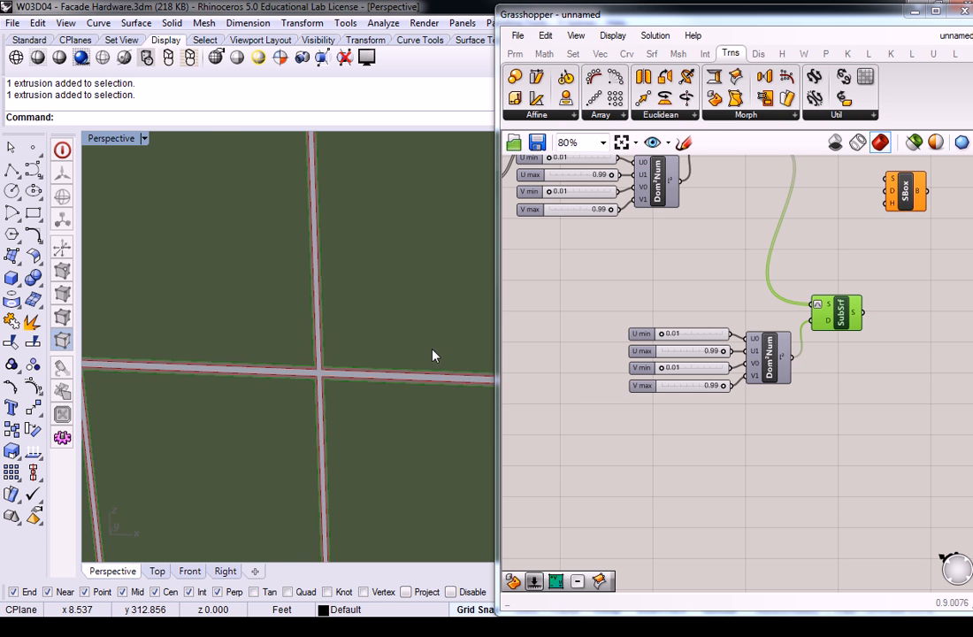
Step: Set the copied sliders to U min 0.00, U max 1.00, V min 0.00 and V max 1.00
left_click(573, 272)
scroll(573, 272, "down", 2)
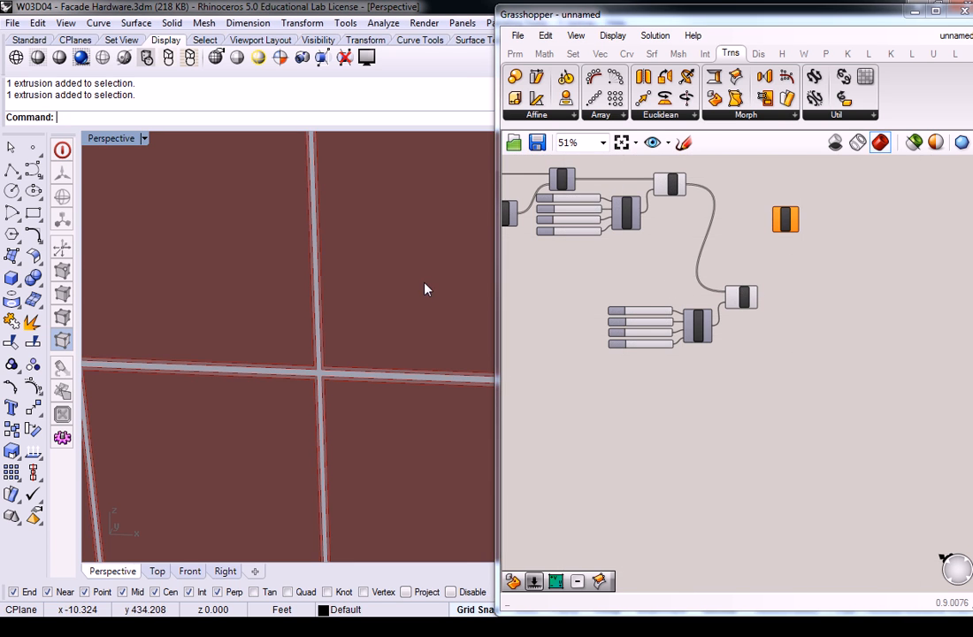
scroll(426, 283, "down", 3)
scroll(434, 278, "up", 3)
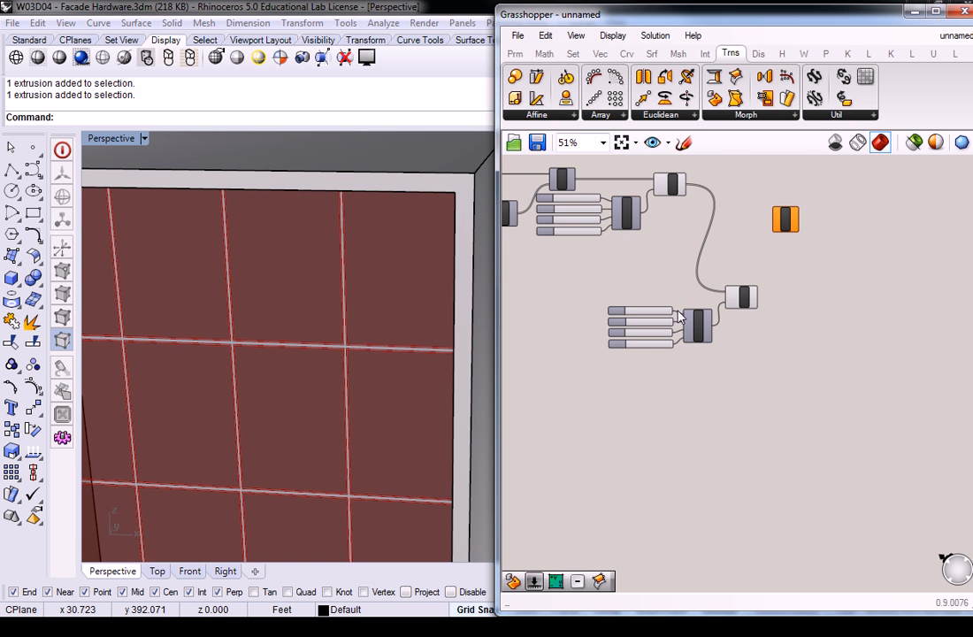
scroll(677, 310, "up", 3)
left_click_drag(582, 309, 551, 310)
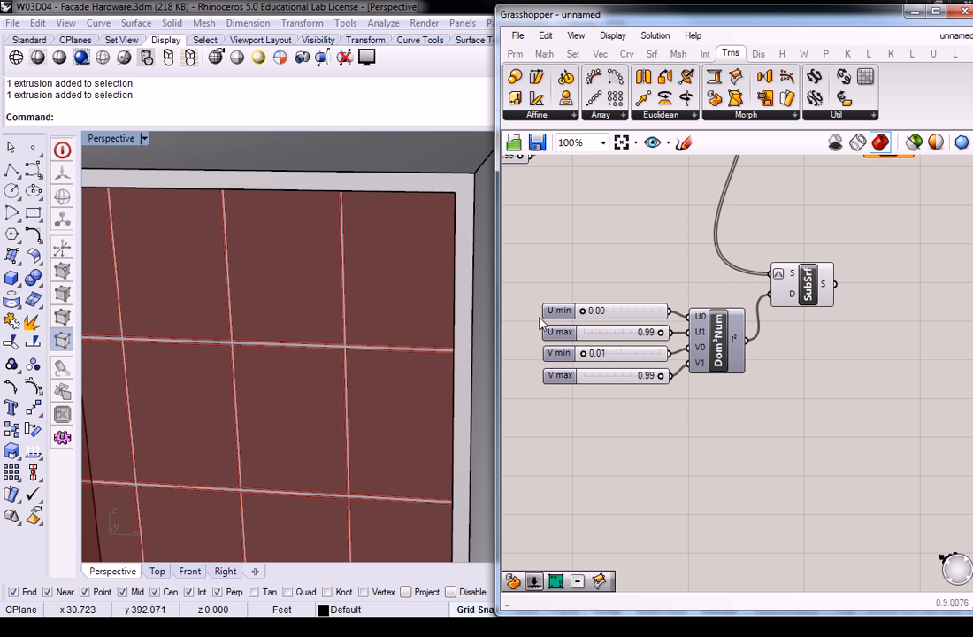
left_click_drag(662, 332, 681, 332)
left_click_drag(597, 354, 584, 353)
left_click_drag(661, 375, 681, 375)
scroll(389, 325, "up", 5)
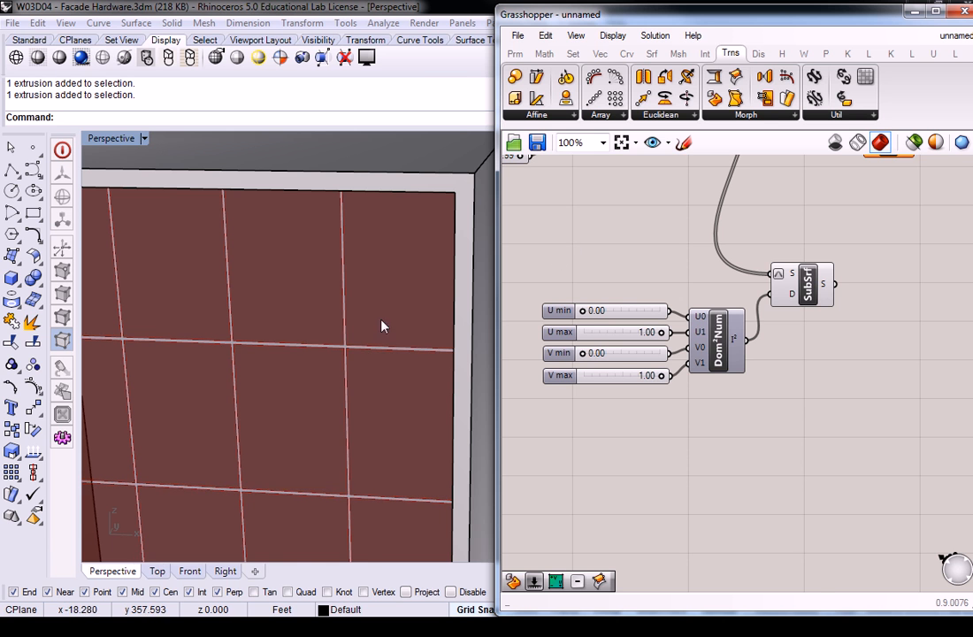
Step: Move the copied group below the divide part and feed its SubSrf's surface input from the first SubSrf instead of the gap SubSrf
mouse_move(700, 329)
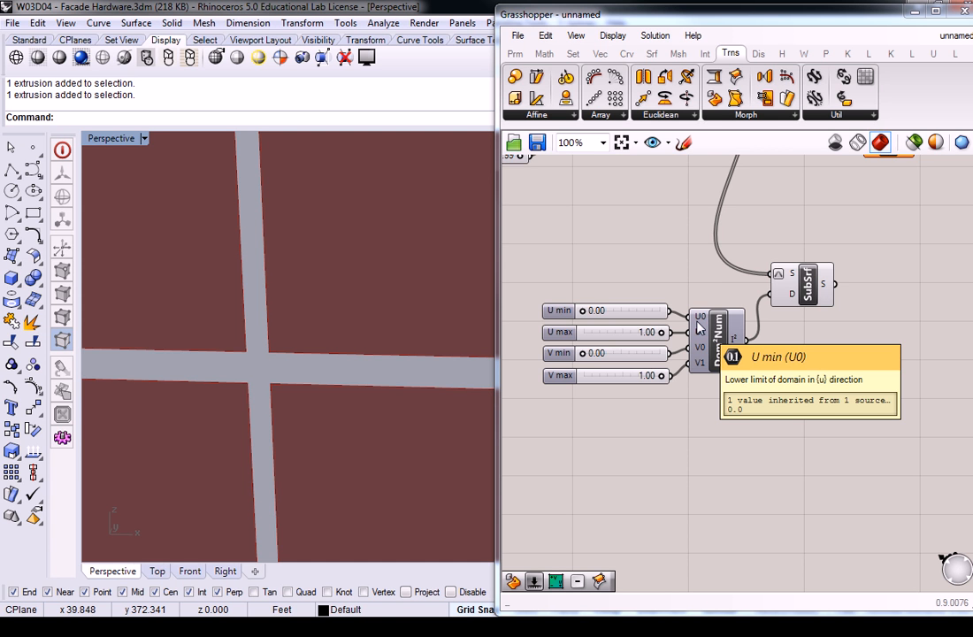
scroll(674, 229, "down", 4)
right_click_drag(665, 191, 785, 228)
scroll(652, 235, "up", 2)
left_click_drag(943, 270, 807, 382)
left_click_drag(843, 339, 695, 371)
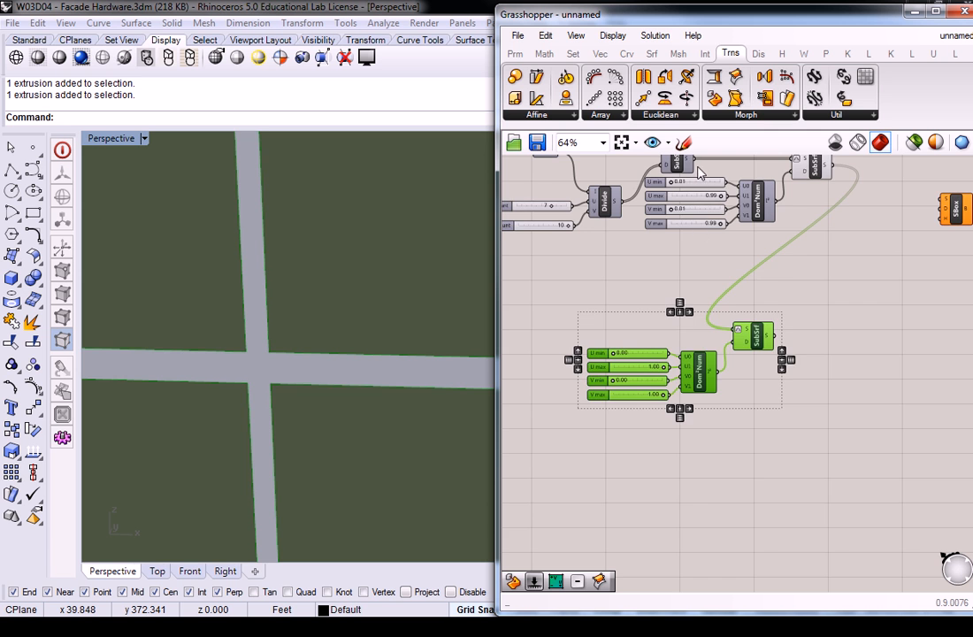
right_click_drag(703, 168, 694, 206)
left_click_drag(686, 198, 730, 368)
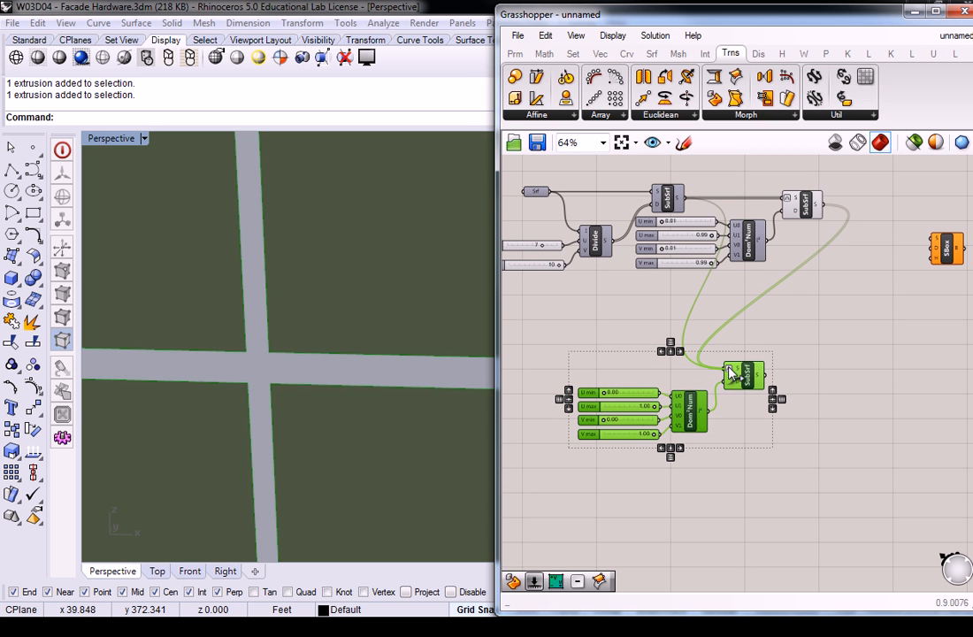
left_click(558, 300)
right_click(412, 289)
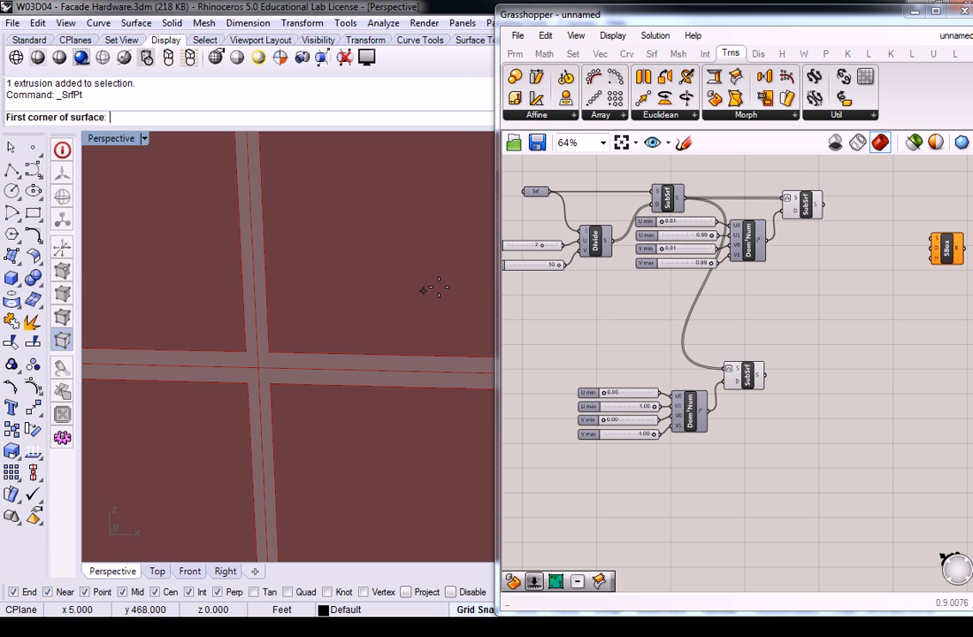
Step: Spread out the definition by moving the original gap group away from the first SubSrf
right_click_drag(813, 220, 780, 264)
left_click_drag(807, 216, 718, 322)
left_click_drag(667, 255, 834, 293)
left_click(715, 335)
right_click_drag(715, 334, 798, 287)
left_click(716, 194)
Step: Select the copied SubSrf and compare its full-size panels with the gapped panels up close and across the facade
left_click(797, 372)
scroll(791, 363, "down", 2)
right_click_drag(306, 311, 339, 286, "shift")
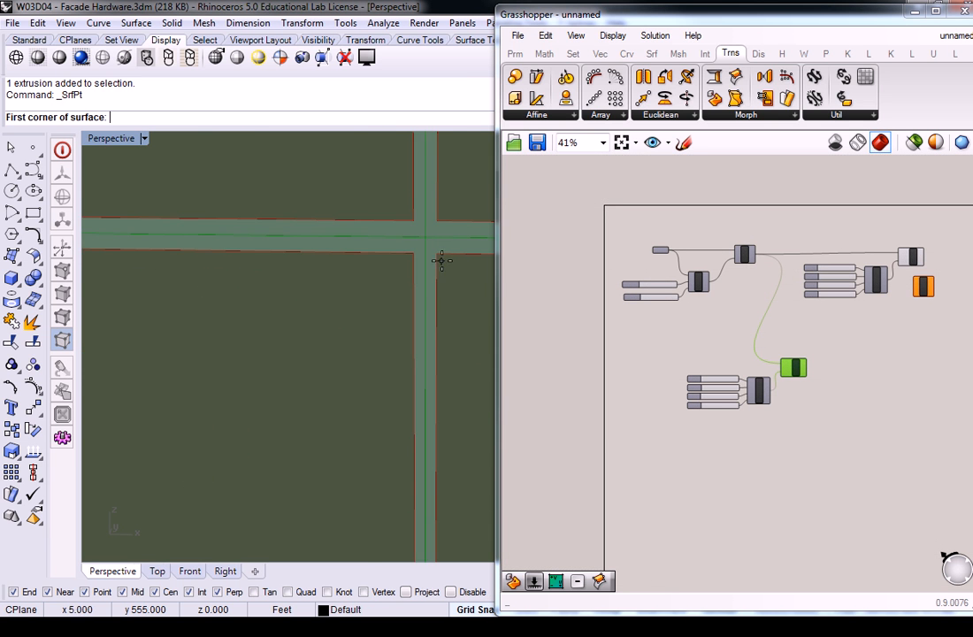
right_click_drag(439, 261, 428, 269, "shift")
key("Escape")
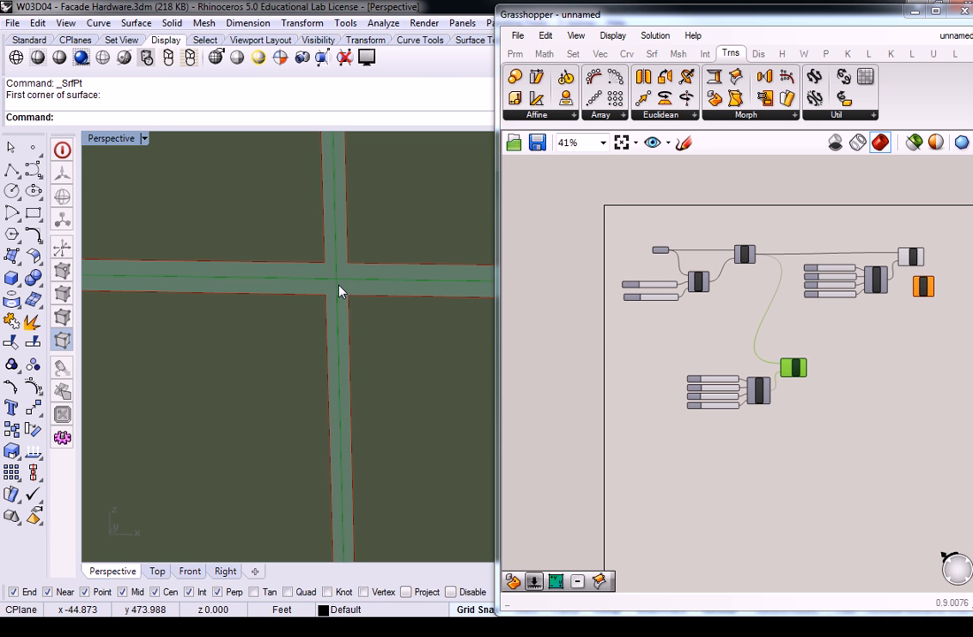
left_click(793, 369)
right_click_drag(376, 325, 396, 288)
scroll(397, 280, "down", 8)
scroll(397, 277, "down", 9)
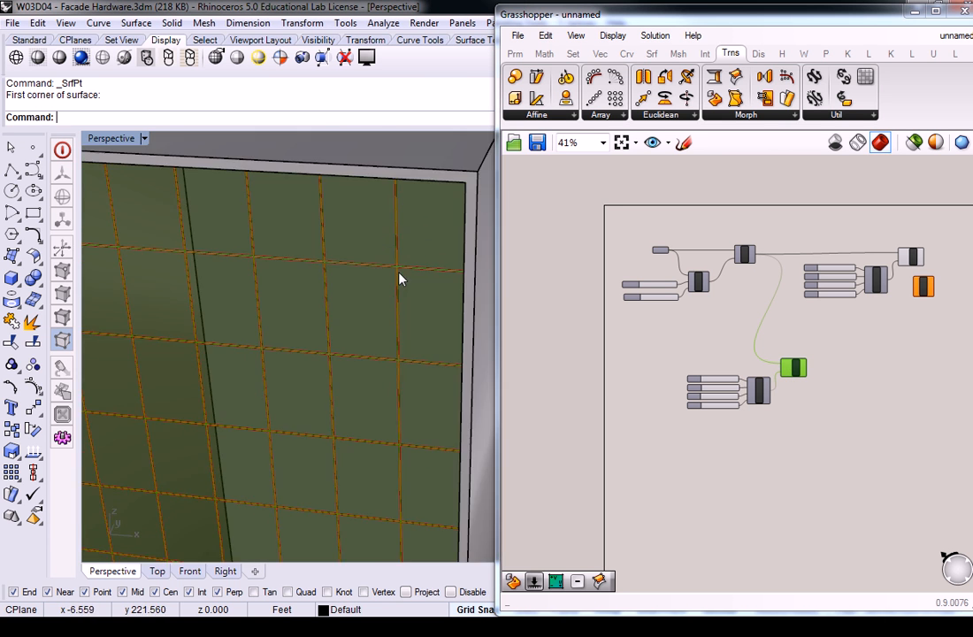
scroll(414, 275, "up", 9)
scroll(403, 349, "up", 5)
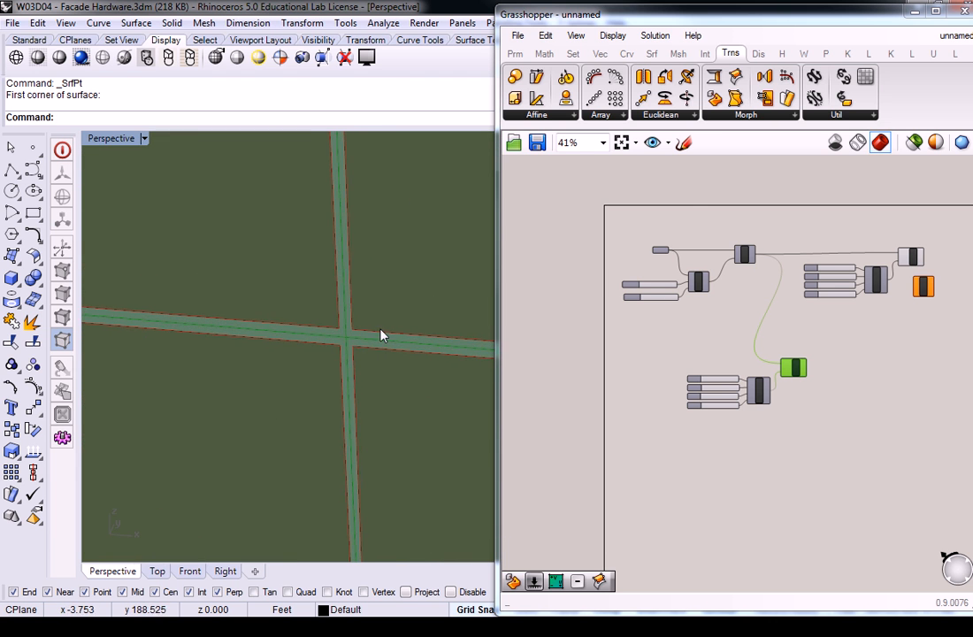
Step: Move the Surface Box beside the copied SubSrf and connect the SubSrf's output to the box's surface input
left_click(882, 372)
scroll(875, 384, "up", 4)
left_click_drag(864, 387, 806, 468)
left_click(744, 441)
right_click_drag(745, 441, 735, 393)
left_click_drag(811, 413, 800, 437)
left_click(741, 417)
left_click_drag(698, 384, 779, 421)
Step: Connect the copied Dom²Num's output to the Surface Box's domain input
mouse_move(784, 424)
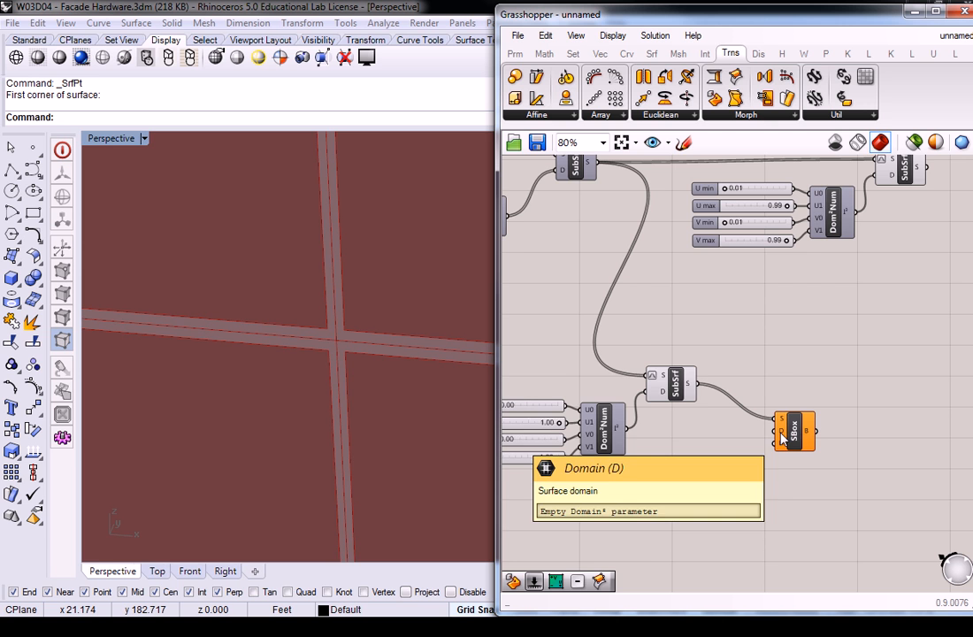
scroll(677, 438, "down", 1)
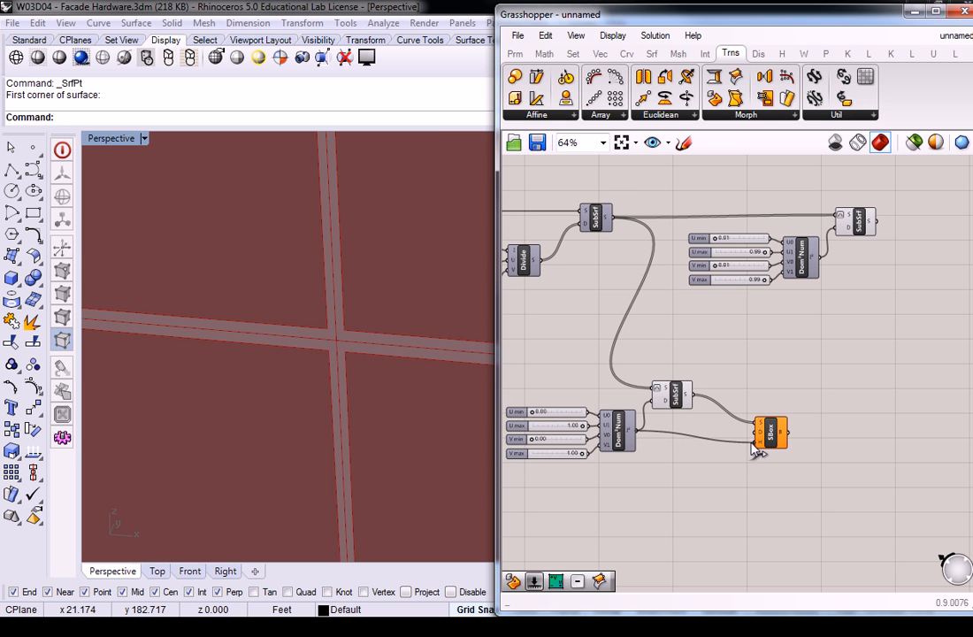
left_click_drag(633, 430, 759, 432)
left_click(782, 440)
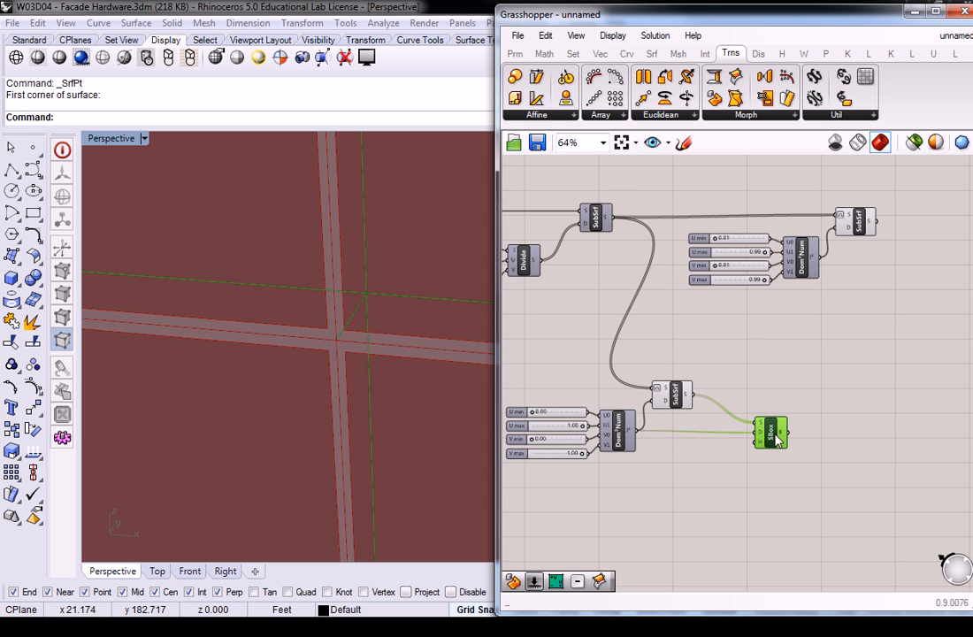
Step: Examine the surface boxes on the facade panels and review the Surface Box's inputs and the copied domain group
left_click(373, 372)
scroll(376, 370, "down", 12)
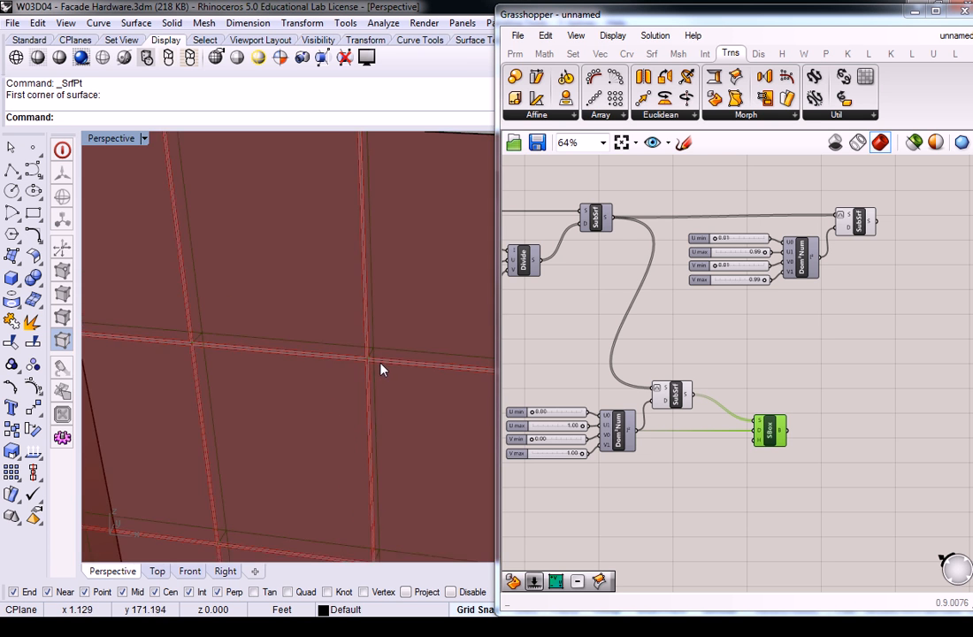
scroll(389, 368, "up", 8)
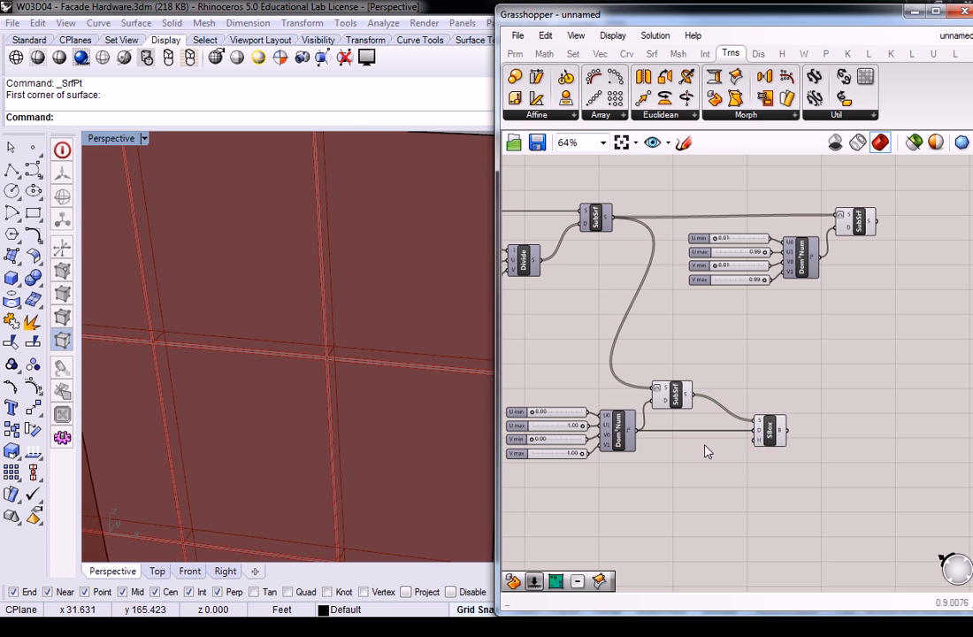
scroll(761, 440, "up", 4)
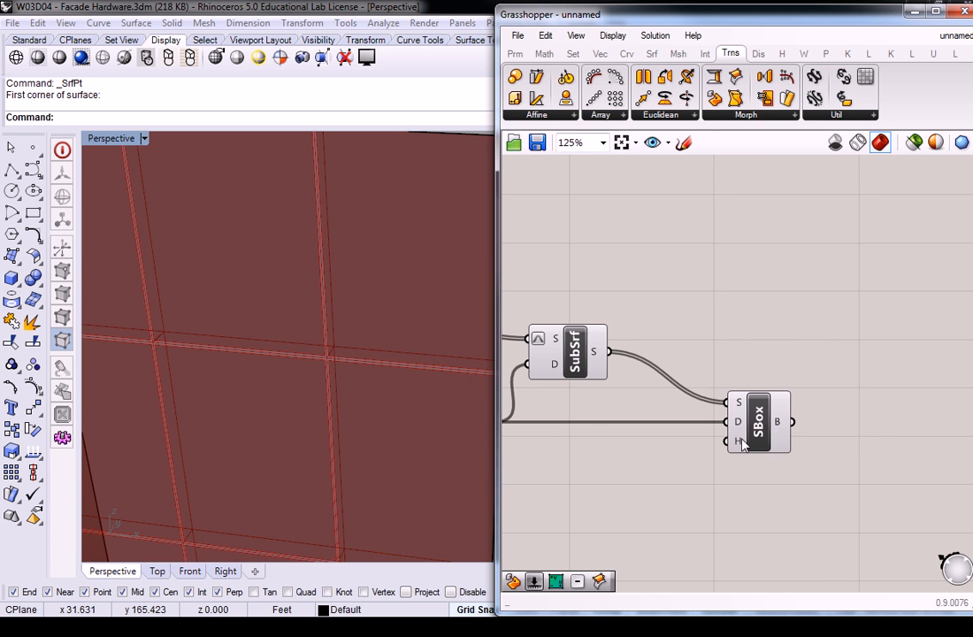
left_click(678, 457)
scroll(663, 458, "down", 2)
scroll(663, 457, "down", 2)
scroll(586, 436, "up", 2)
right_click_drag(693, 466, 818, 445)
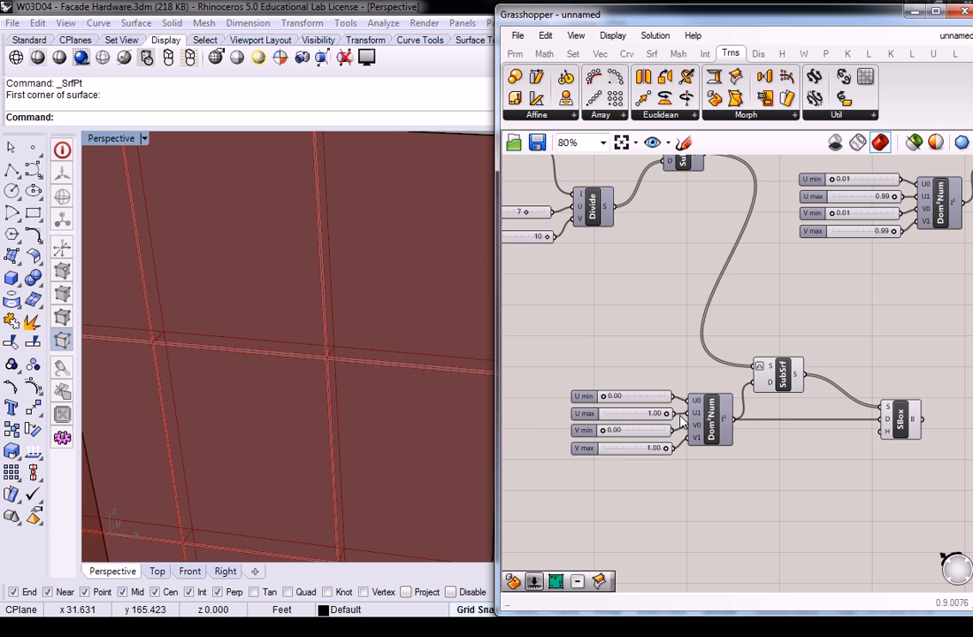
Step: Add a number slider ranging from 0 to 12 and connect it to the Surface Box's height input
right_click_drag(875, 463, 790, 456)
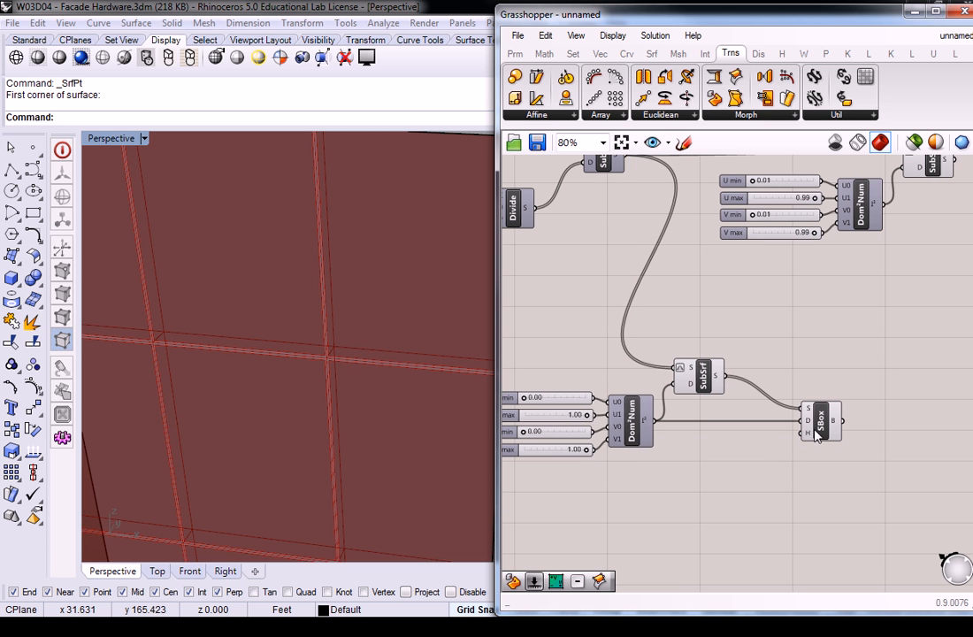
double_click(747, 457)
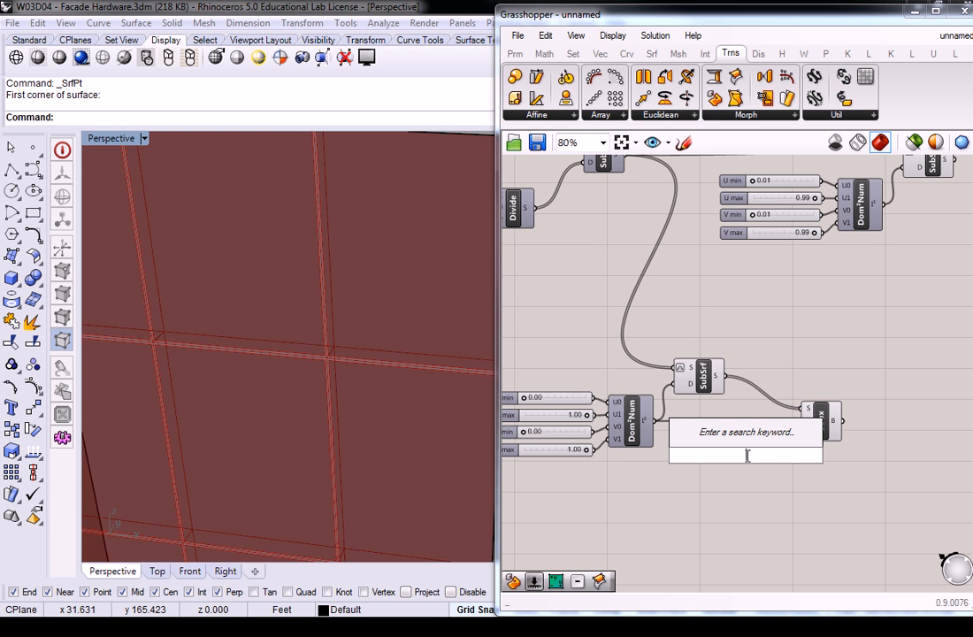
type("0")
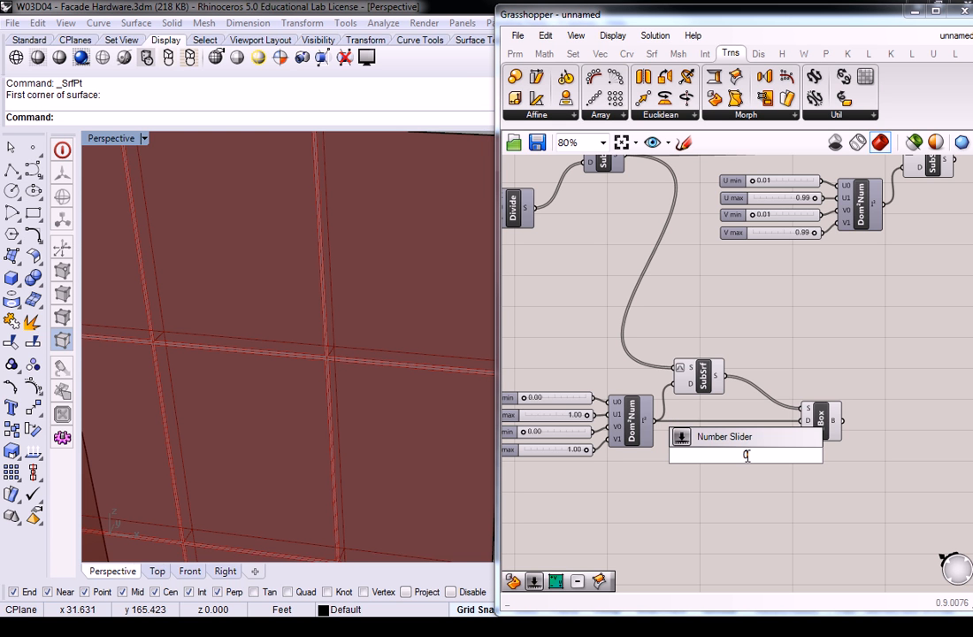
type(".")
type(".12")
key("Return")
mouse_move(748, 461)
left_mouse_down()
mouse_move(704, 460)
mouse_move(805, 432)
mouse_move(766, 457)
left_mouse_up()
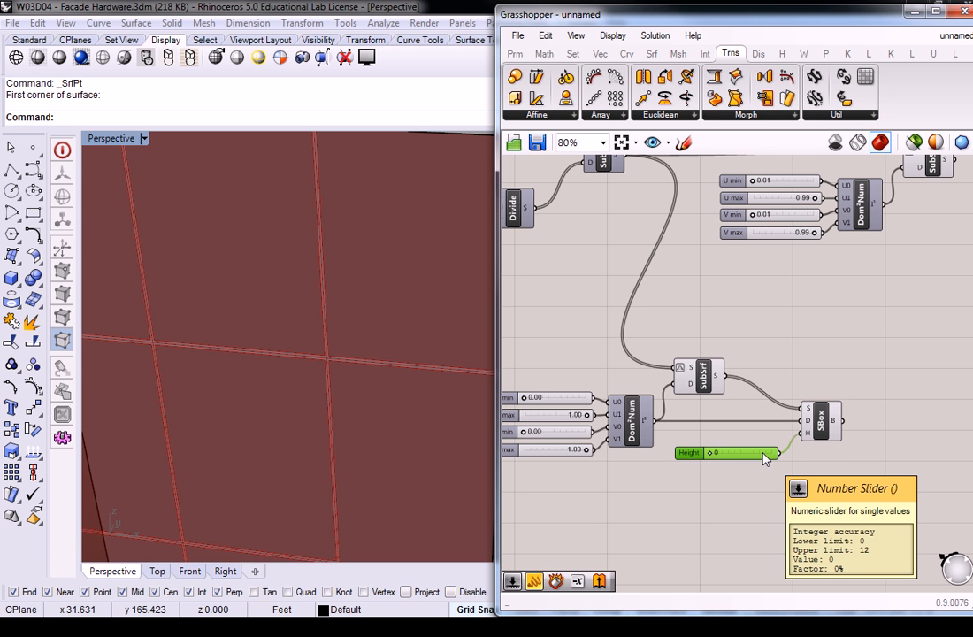
Step: Give the Surface Box's height input the expression x/32
right_click(807, 432)
right_click_drag(862, 251, 662, 228)
right_click(606, 409)
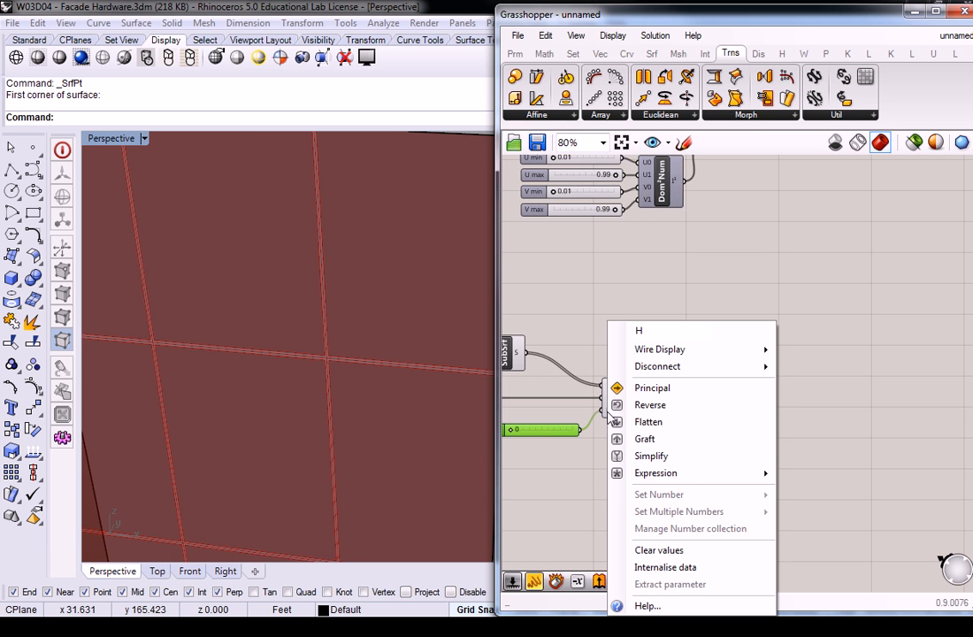
mouse_move(714, 478)
left_click(833, 492)
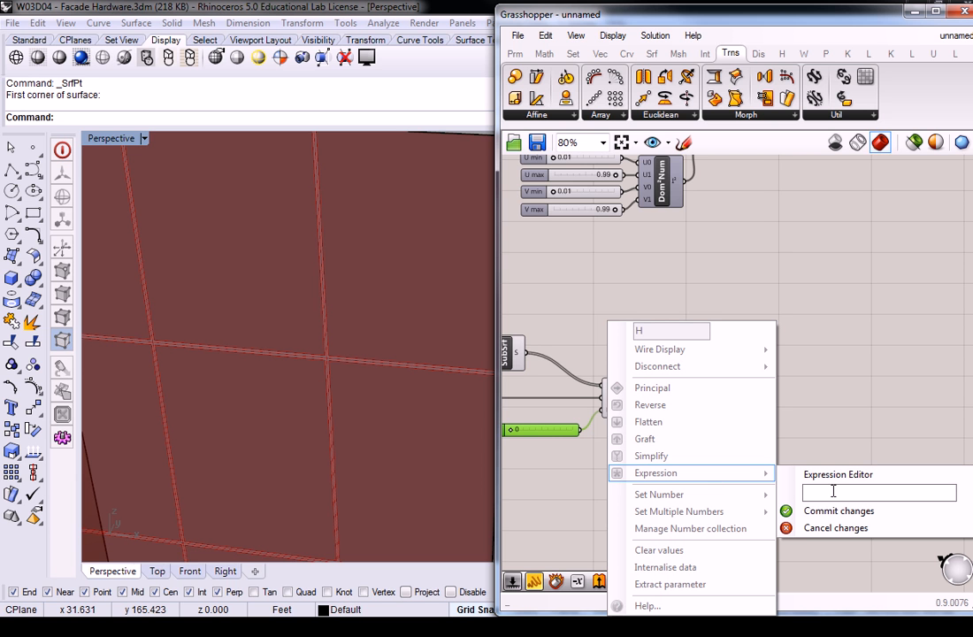
type("x/32")
key("Return")
left_click(785, 473)
right_click_drag(688, 426, 796, 420)
Step: Select the Surface Box and set its Height slider to 12
left_click_drag(730, 396, 746, 395)
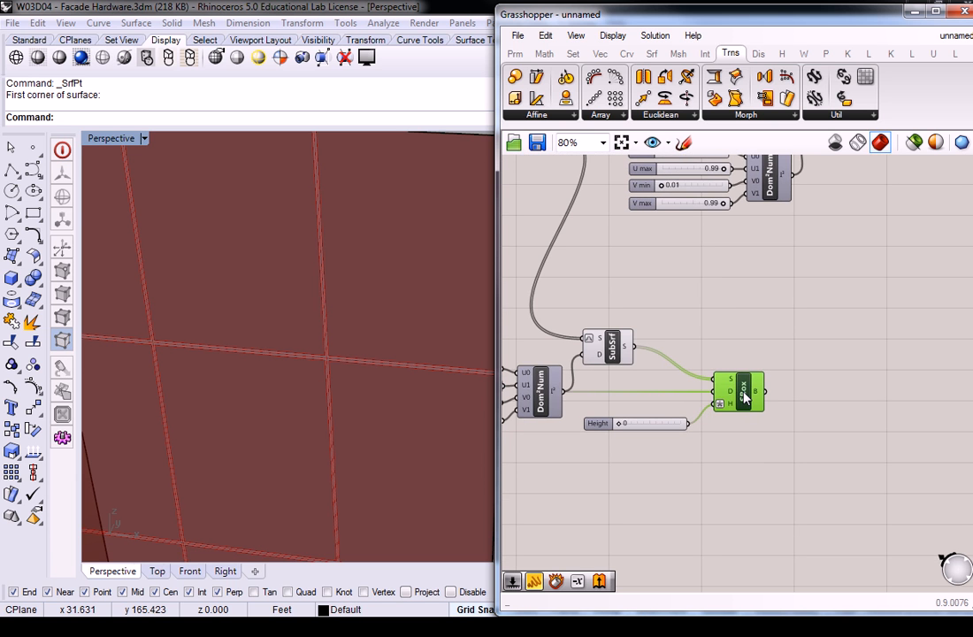
left_click(356, 325)
scroll(356, 327, "down", 5)
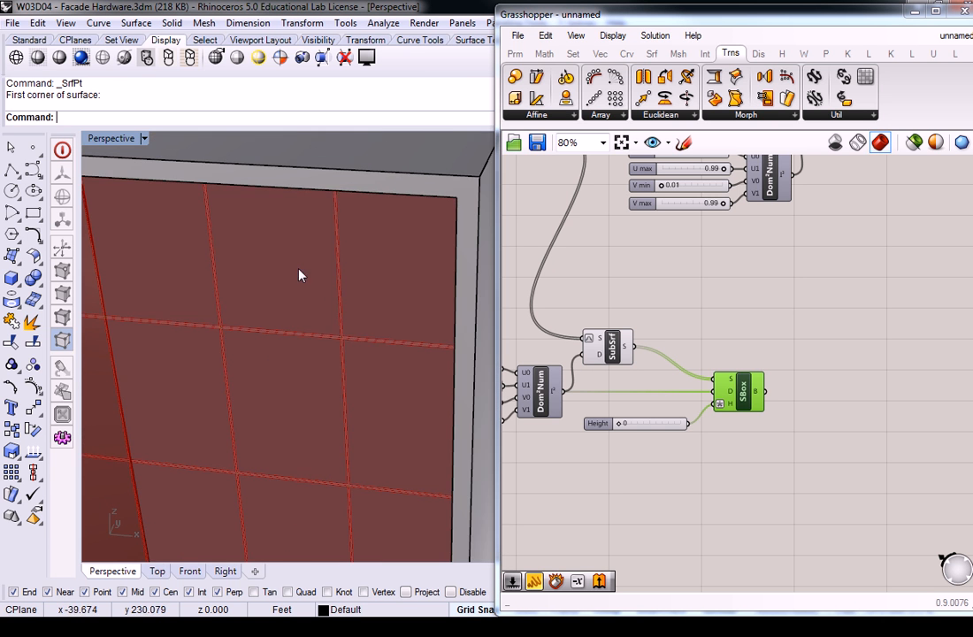
mouse_move(385, 285)
right_mouse_down()
mouse_move(337, 265)
mouse_move(374, 276)
mouse_move(316, 282)
mouse_move(393, 276)
mouse_move(224, 302)
mouse_move(387, 306)
right_mouse_up()
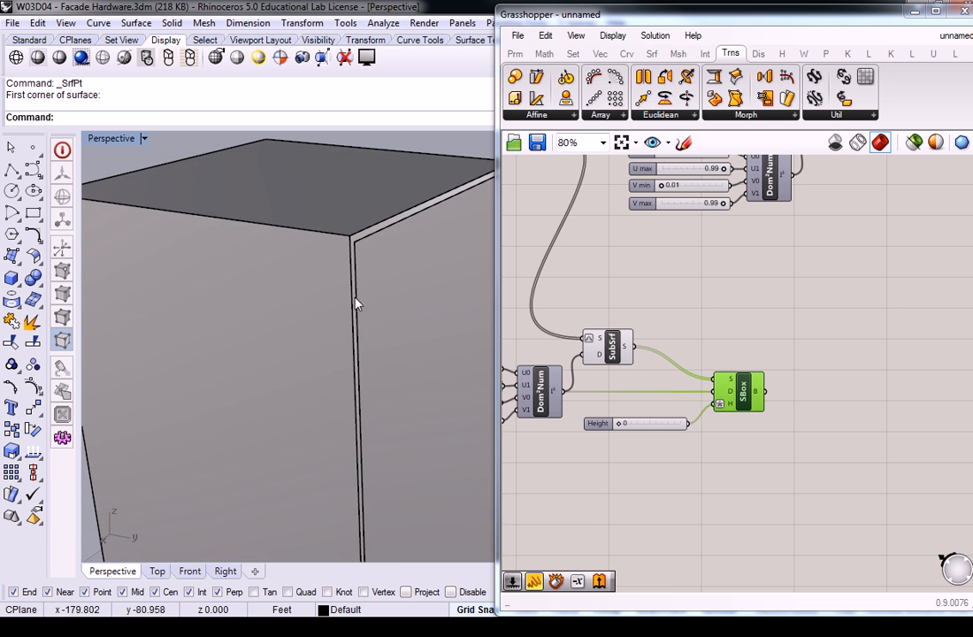
right_click_drag(329, 279, 252, 266)
right_click_drag(365, 282, 411, 289)
left_click(695, 293)
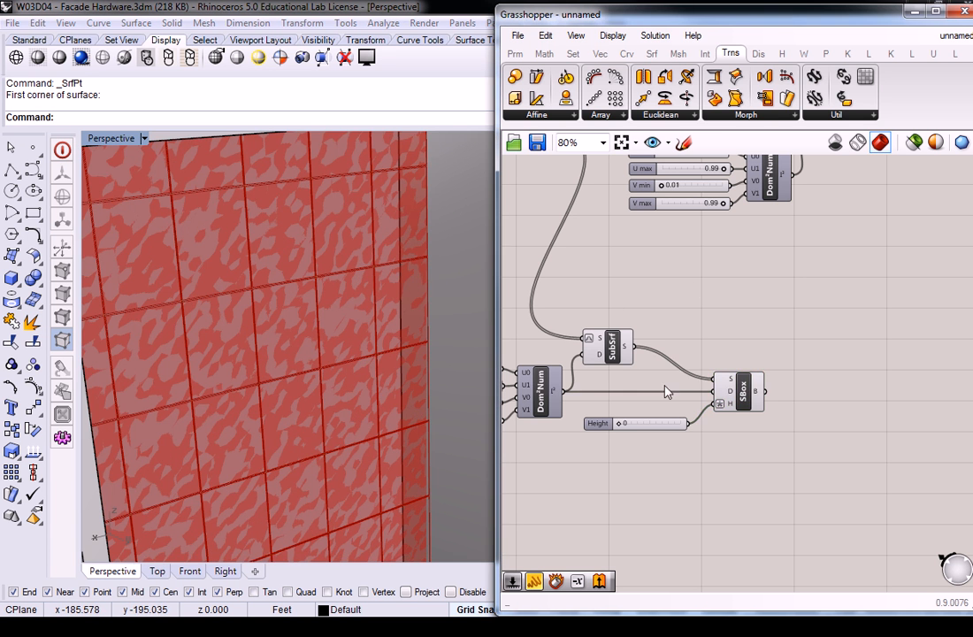
left_click(743, 400)
right_click_drag(646, 347, 719, 336)
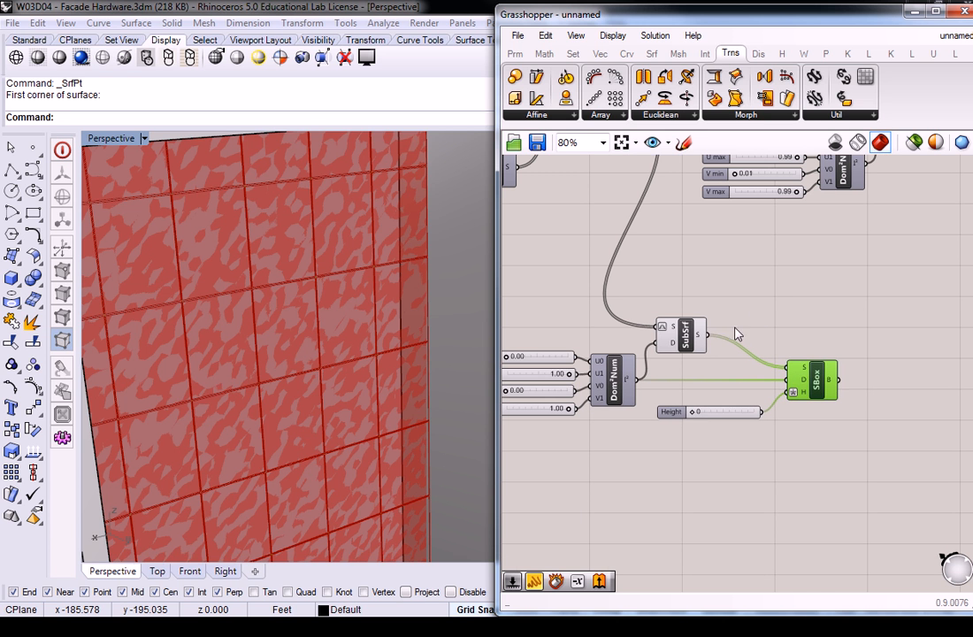
left_click_drag(696, 417, 752, 412)
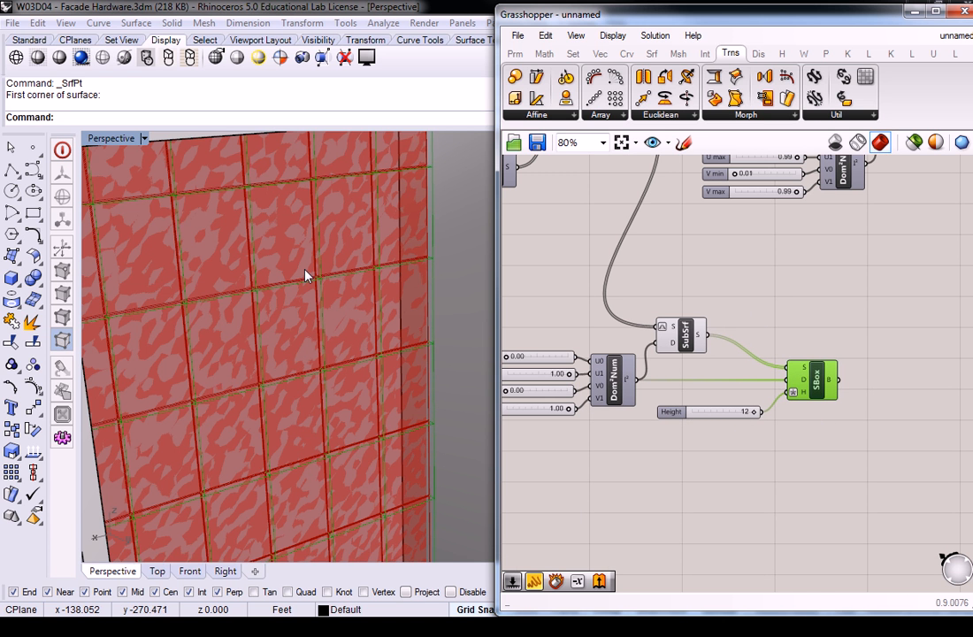
right_click_drag(586, 311, 681, 326)
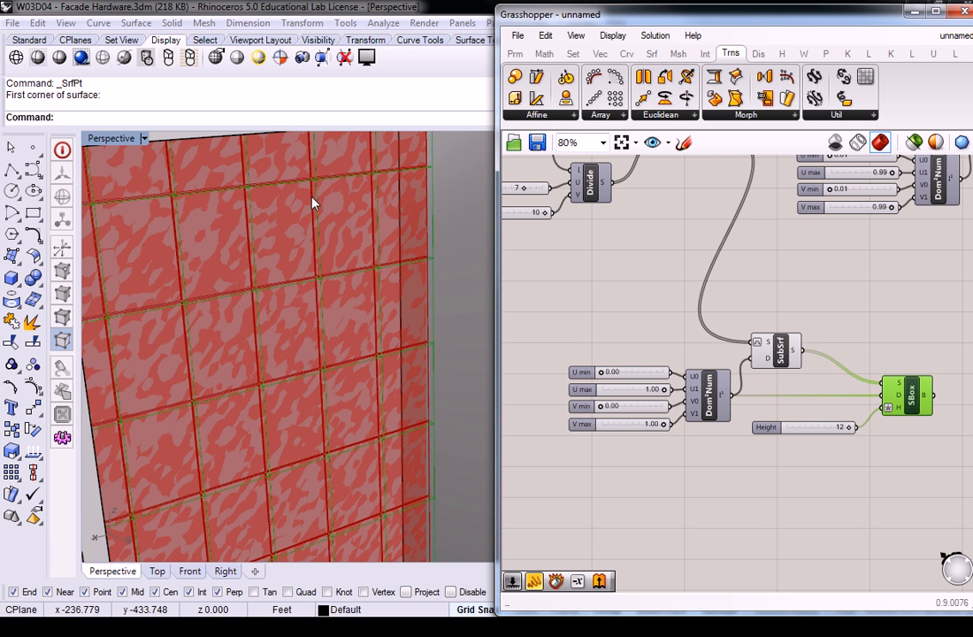
double_click(659, 390)
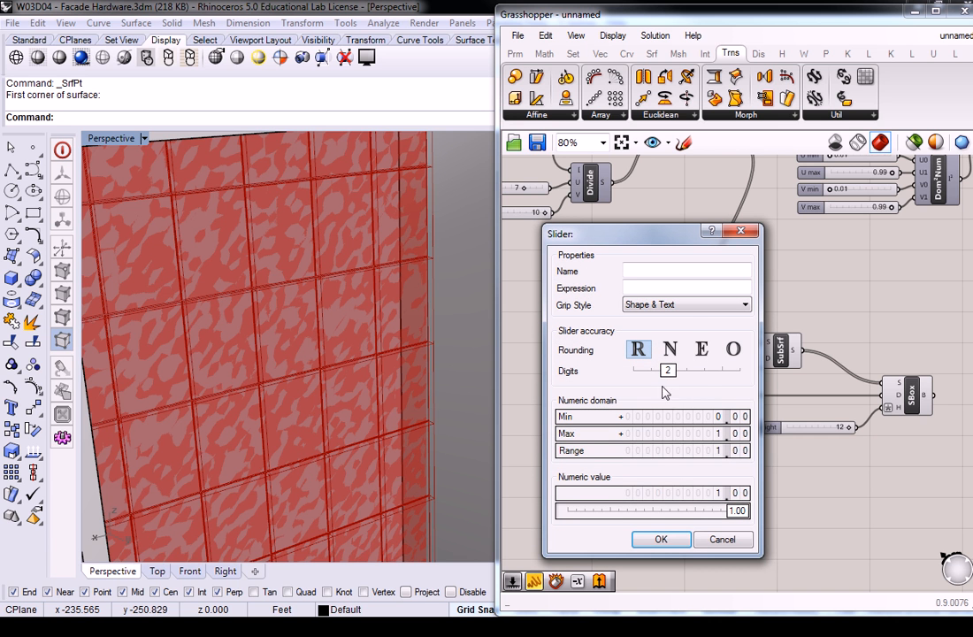
double_click(719, 432)
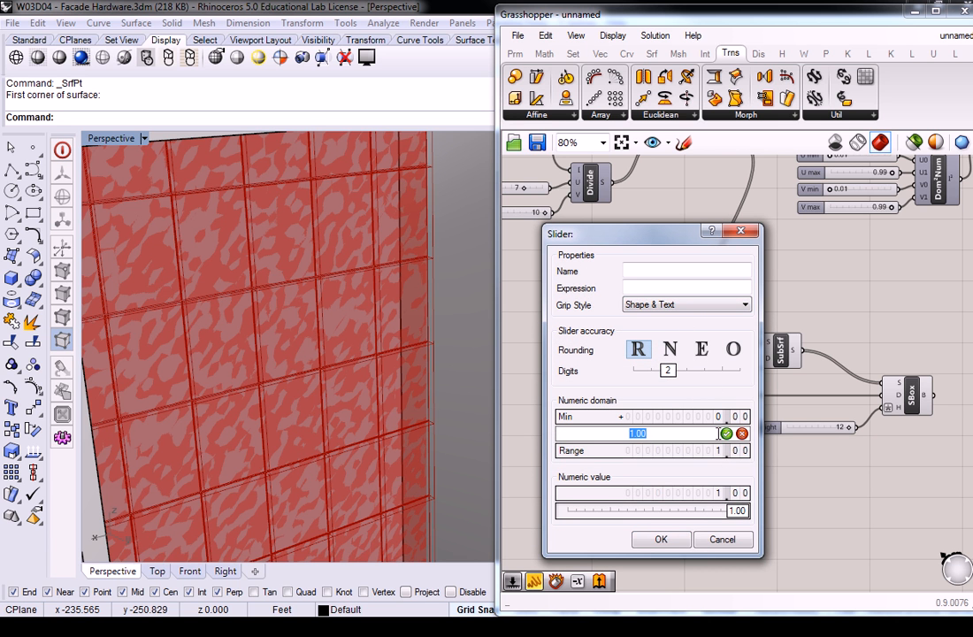
key("Return")
Step: Set the U max slider of the copied domain group to 0.90 and check the panels on the facade
scroll(668, 389, "up", 3)
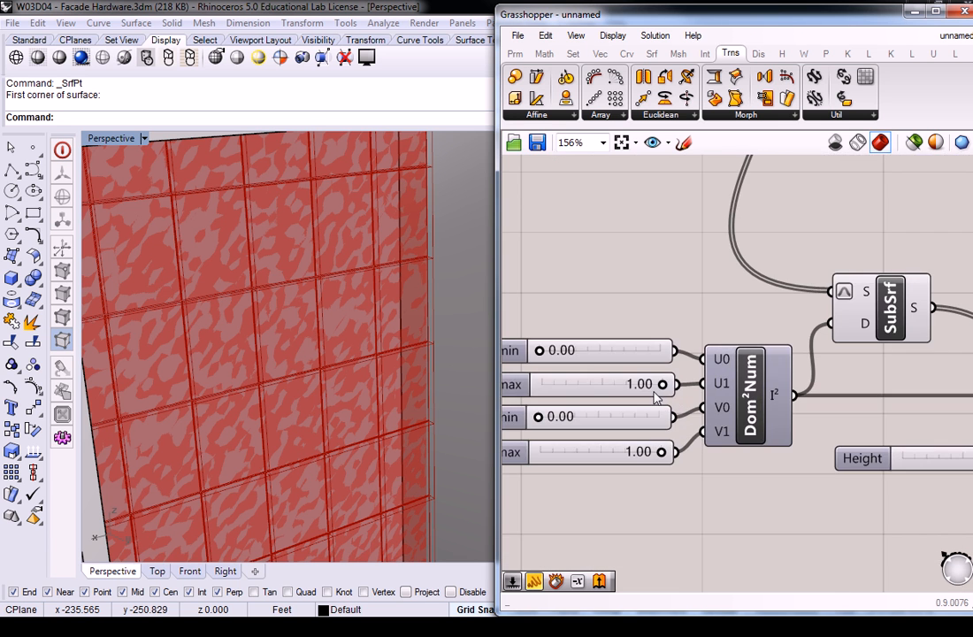
double_click(659, 383)
type(".9")
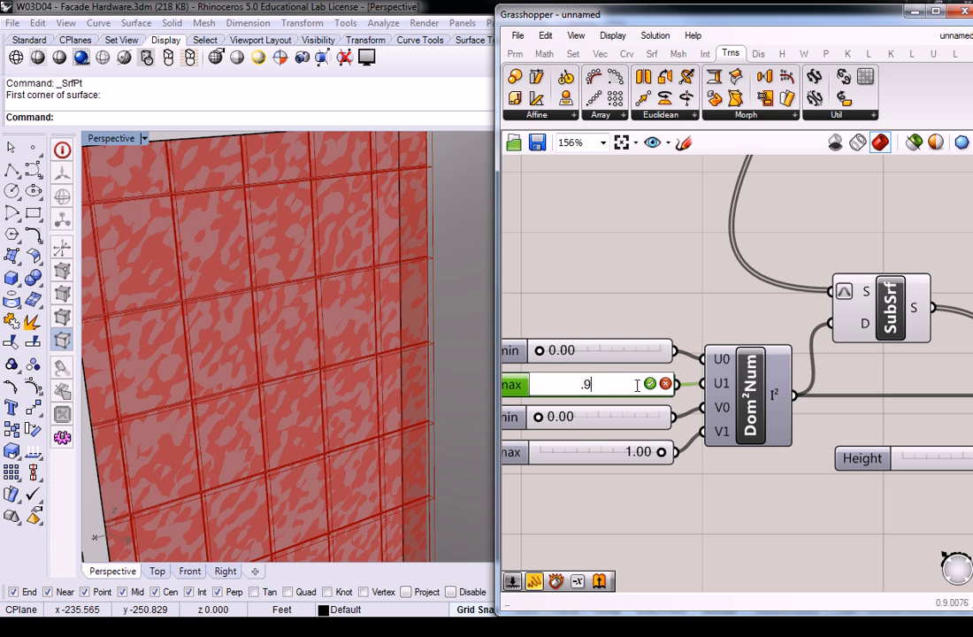
key("Return")
scroll(305, 182, "up", 5)
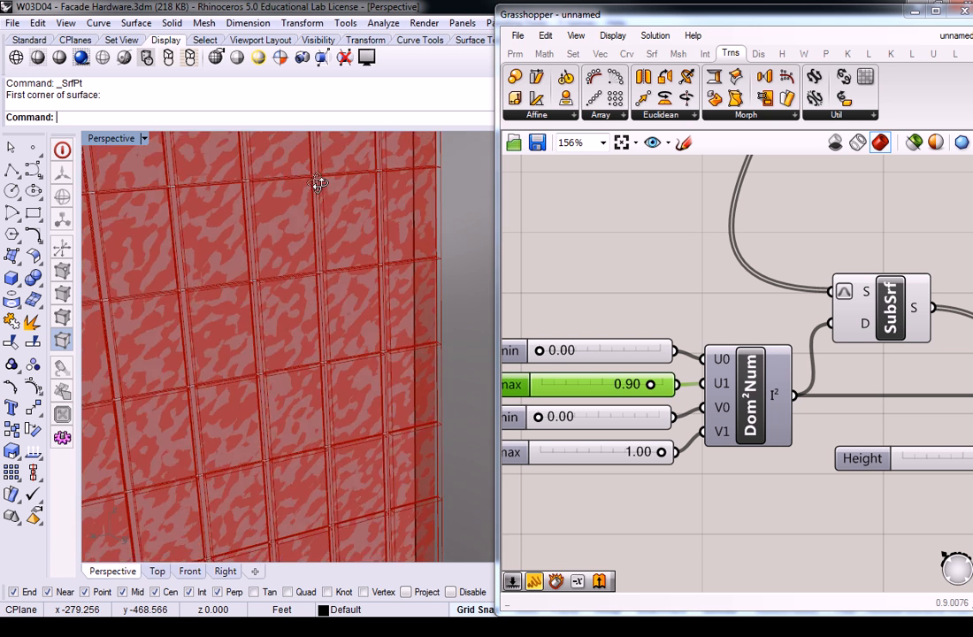
scroll(328, 178, "down", 2)
Step: Set the copied domain group's U max slider back to 1.00
right_click_drag(596, 340, 718, 320)
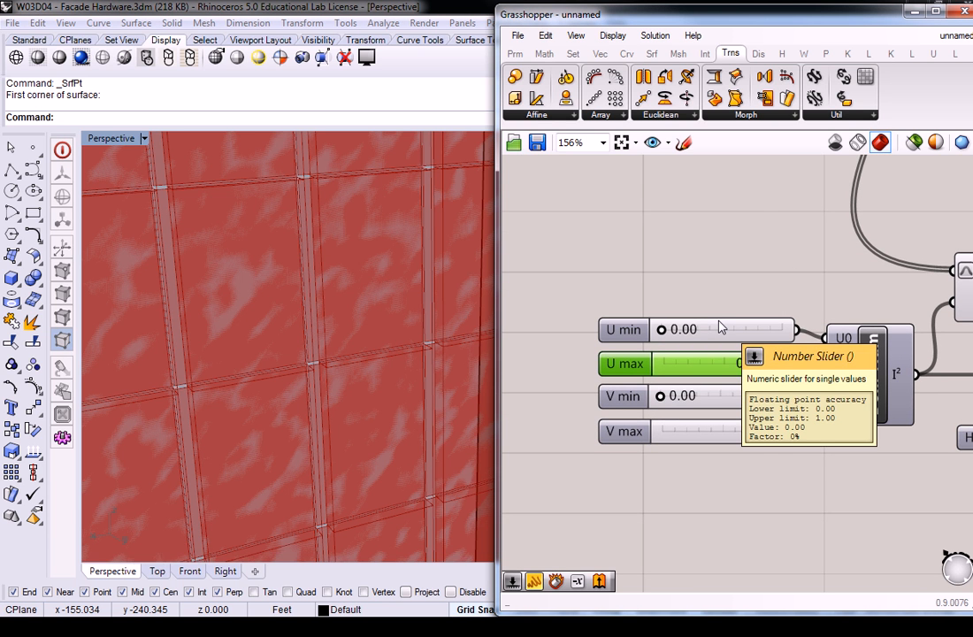
double_click(747, 363)
type("1")
key("Return")
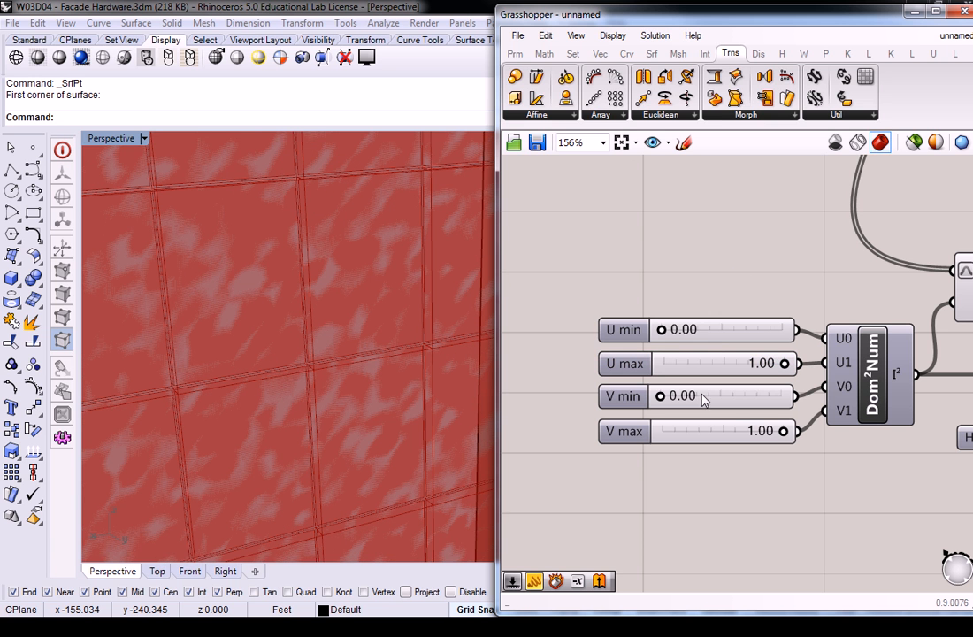
Step: Set the copied domain group's V max slider to 0.90 and check the surface boxes along the facade's edge
double_click(759, 431)
type(".9")
key("Return")
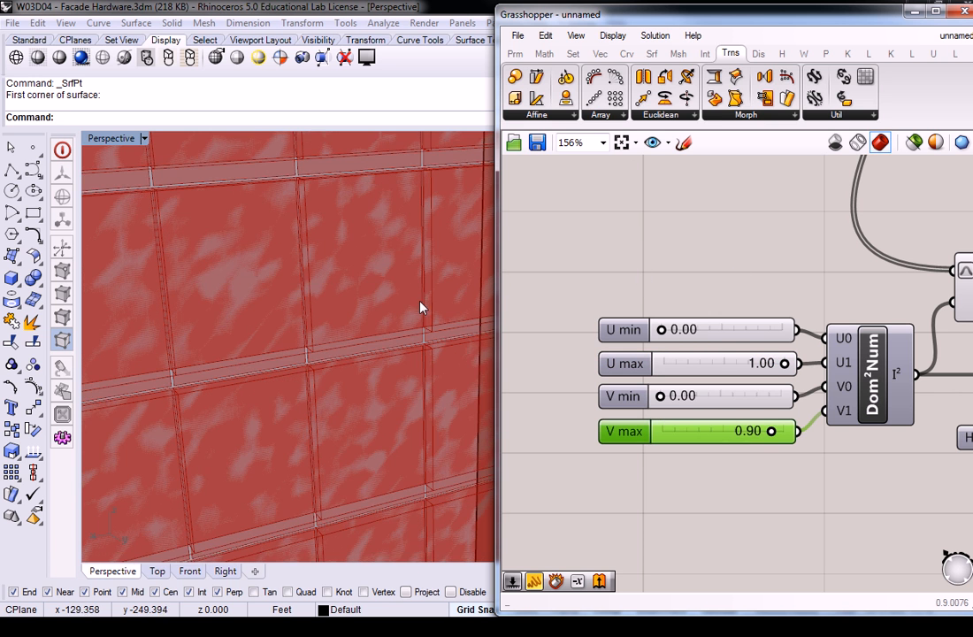
scroll(411, 296, "down", 3)
mouse_move(411, 296)
right_mouse_down()
mouse_move(395, 308)
mouse_move(401, 285)
right_mouse_up()
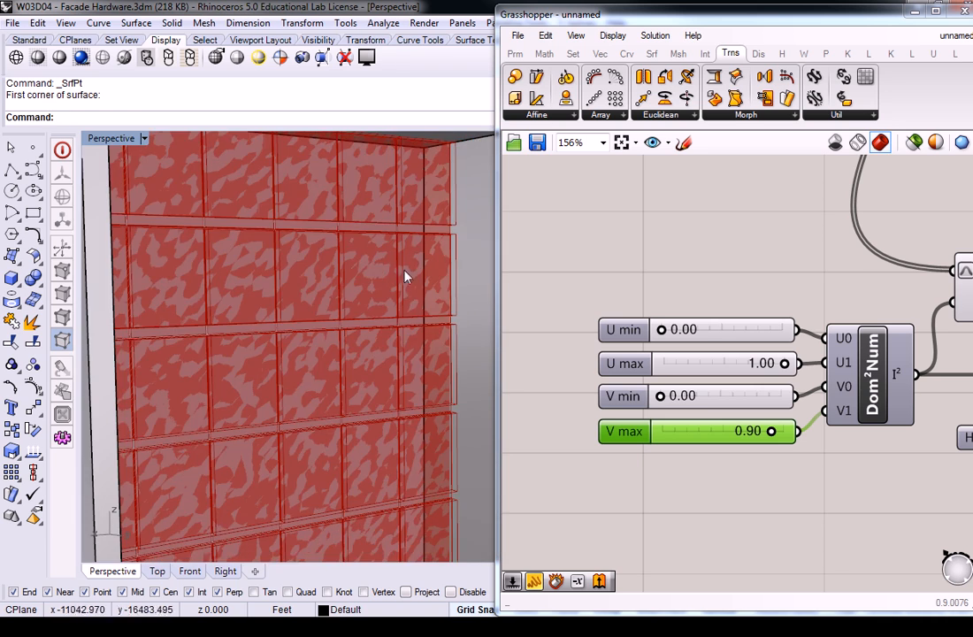
scroll(406, 214, "up", 6)
right_click_drag(426, 186, 398, 248, "shift")
scroll(414, 231, "down", 4)
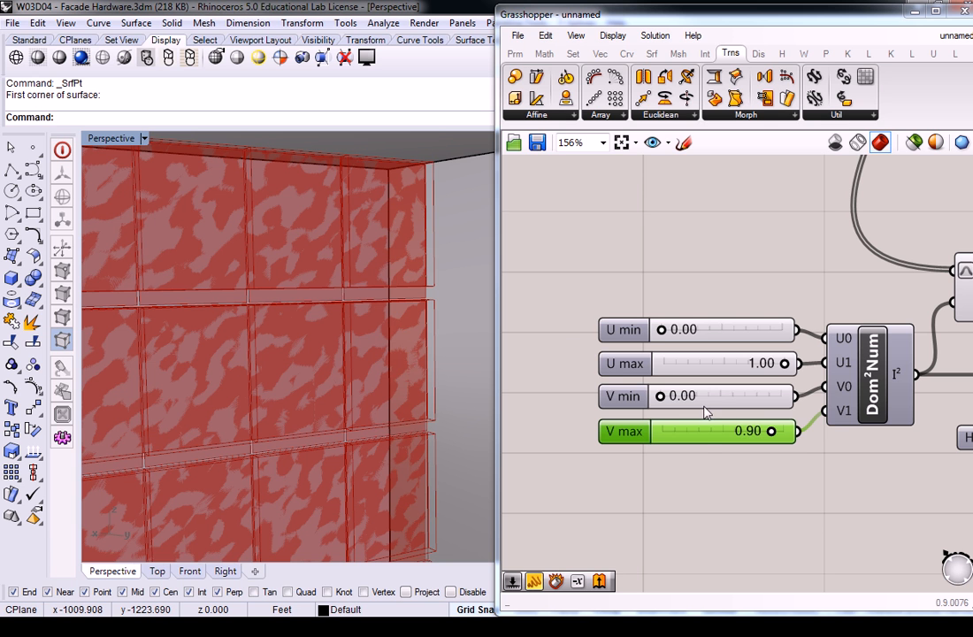
Step: Set the copied domain group's V min slider to 0.80 and inspect the surface boxes on the panels
mouse_move(691, 403)
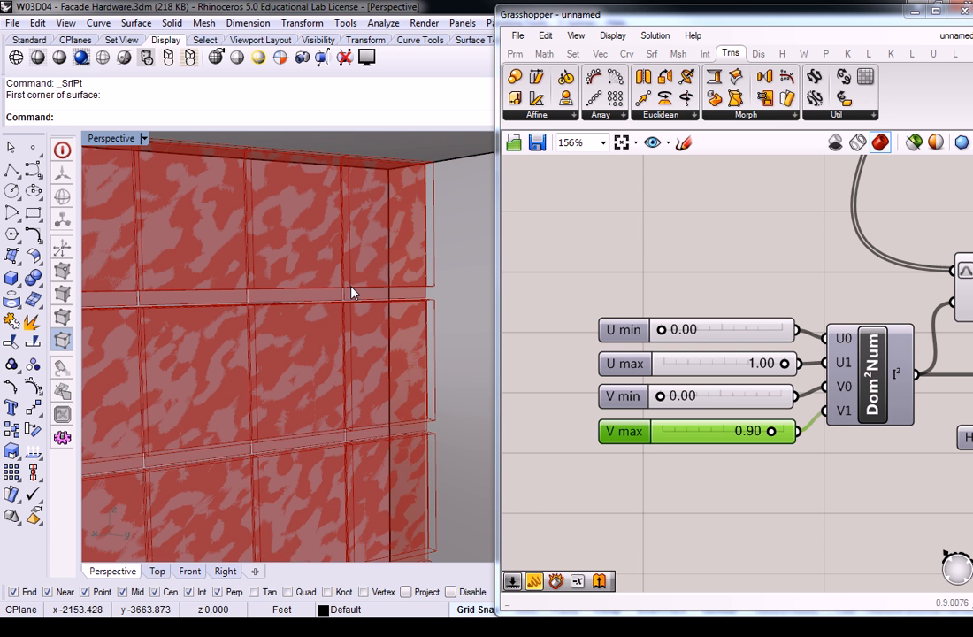
double_click(685, 397)
type(".8")
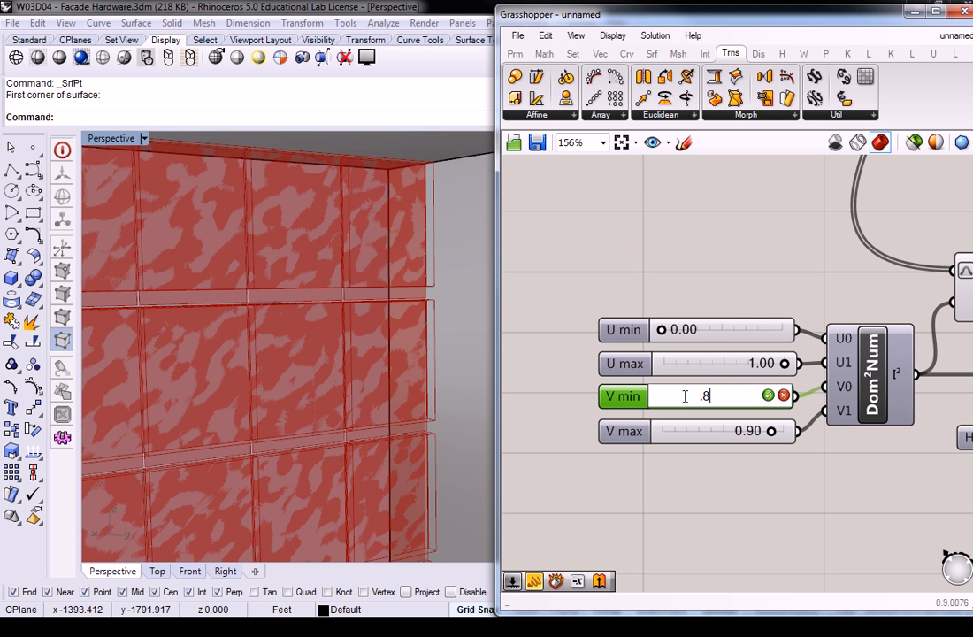
key("Return")
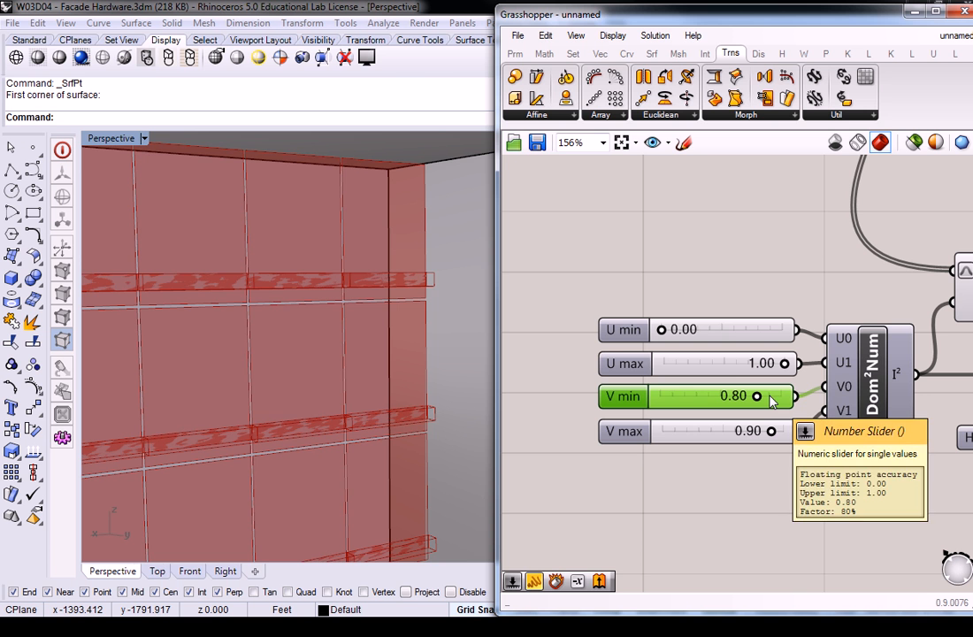
right_click_drag(383, 293, 390, 316)
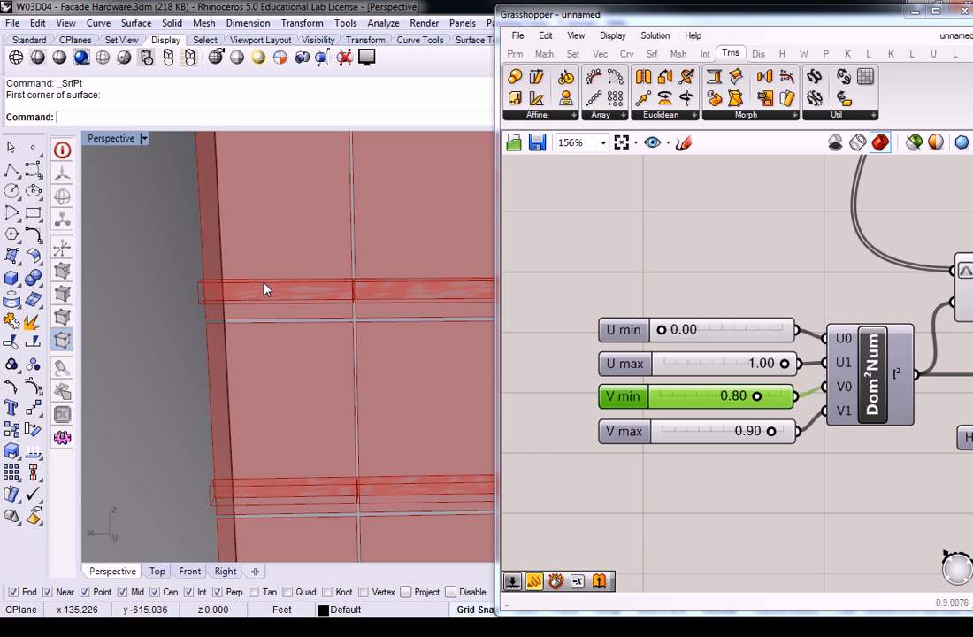
scroll(354, 295, "up", 2)
scroll(353, 294, "down", 4)
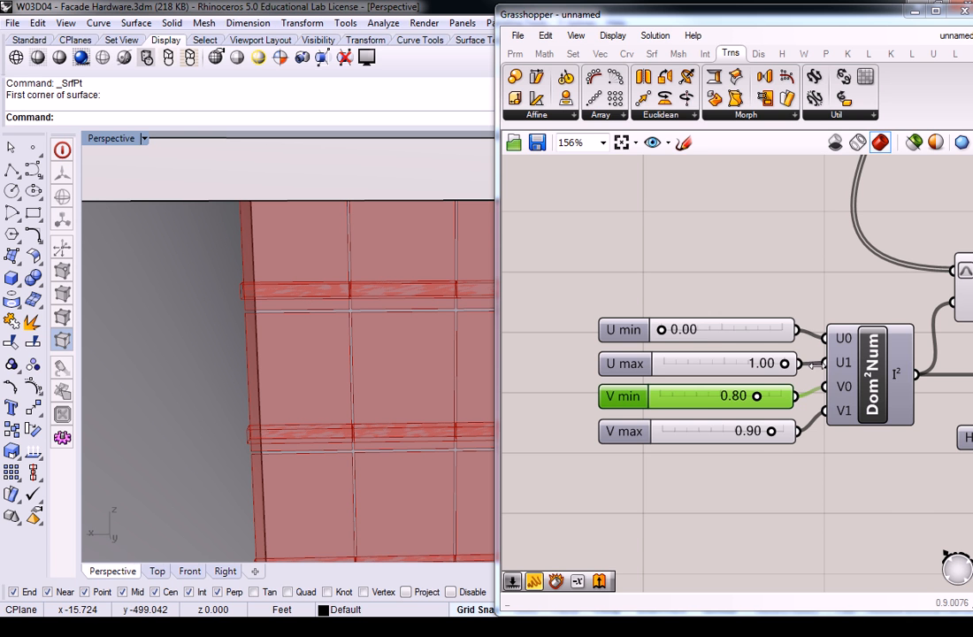
Step: Set the copied domain group's U max slider to 0.15 and inspect one of the surface boxes up close
left_click(756, 293)
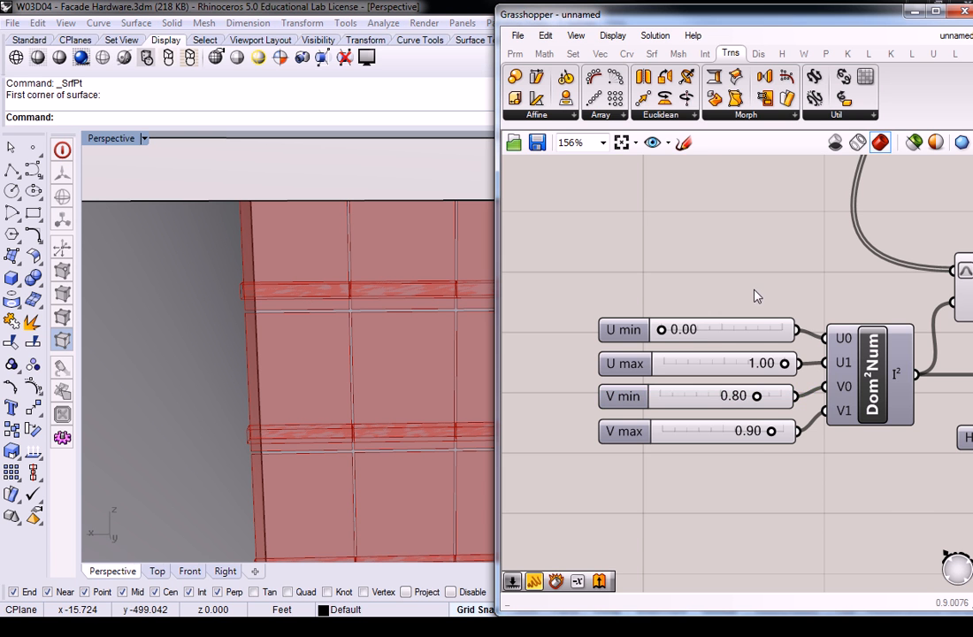
double_click(765, 370)
left_click(698, 300)
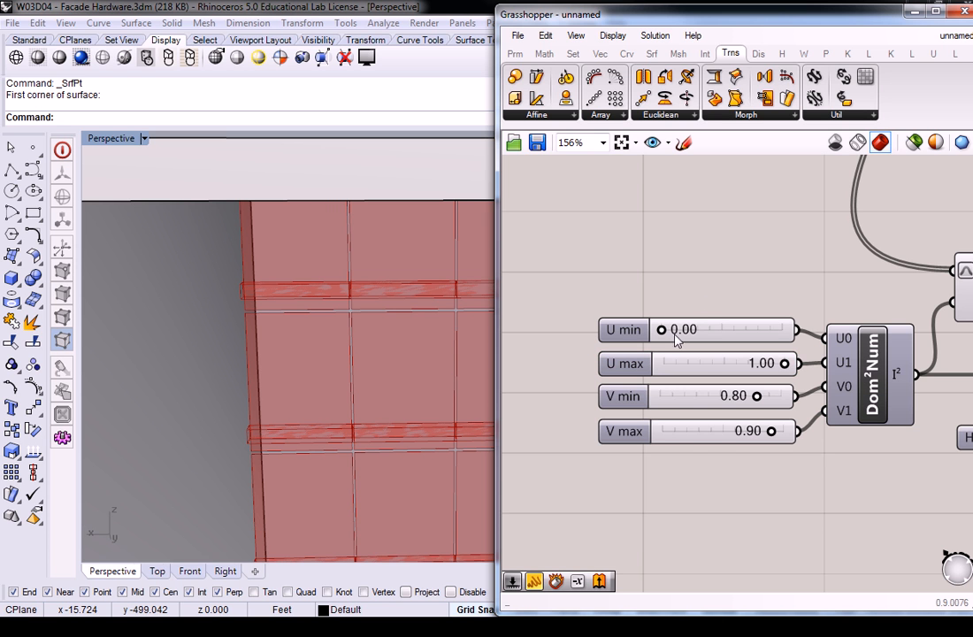
double_click(766, 368)
type(".15")
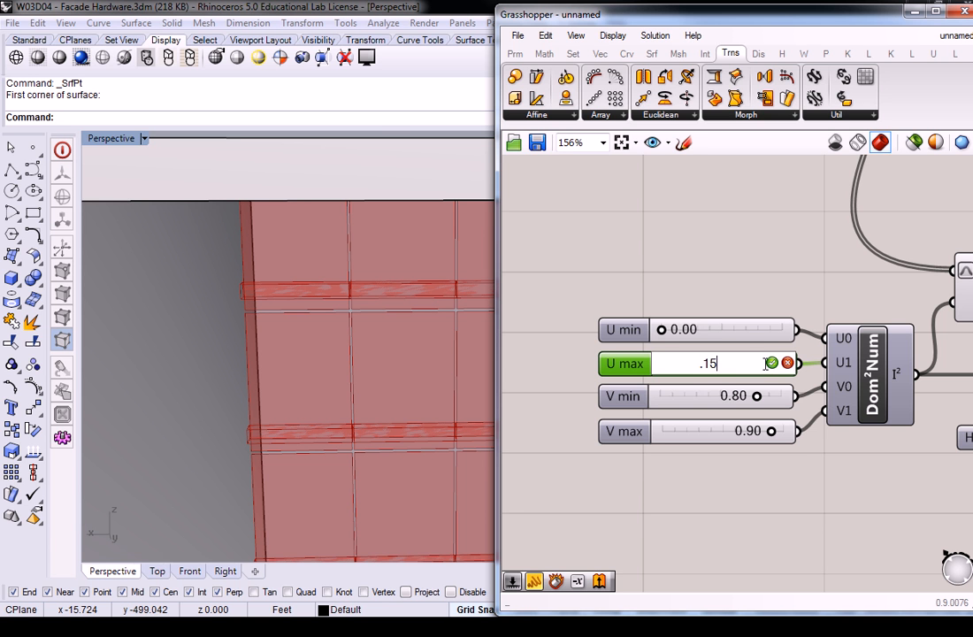
left_click(772, 363)
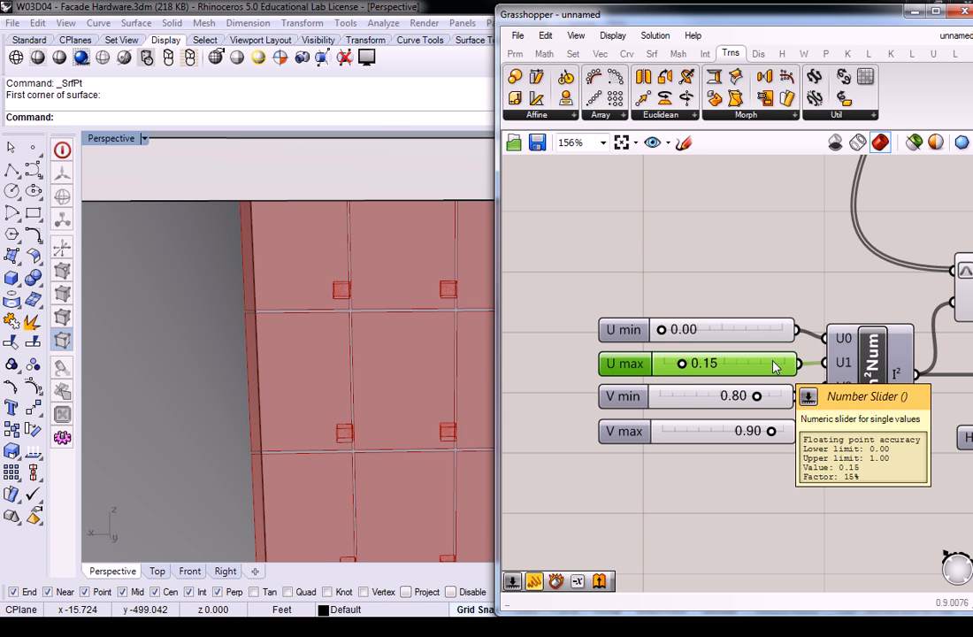
left_click(399, 296)
scroll(368, 293, "up", 6)
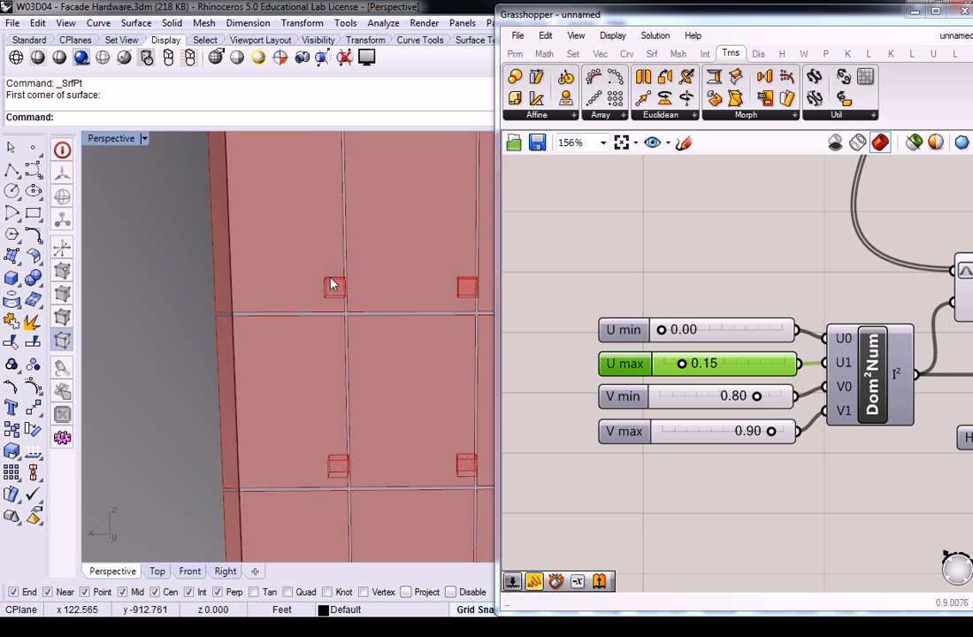
right_click_drag(365, 289, 341, 285)
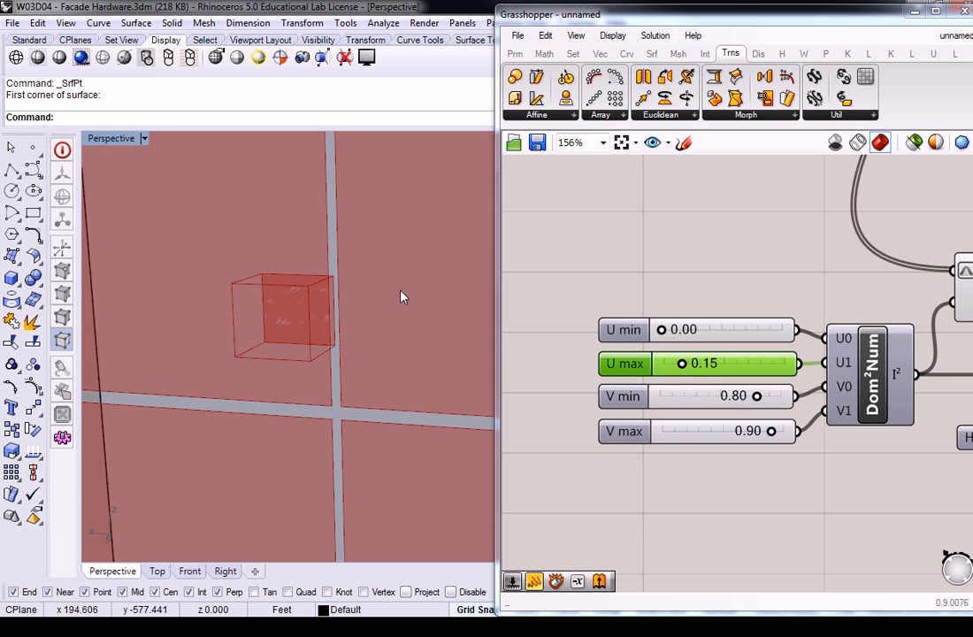
Step: Set the copied domain group's U max slider to 0.20 and check the surface boxes across the whole facade
double_click(714, 366)
type(".20")
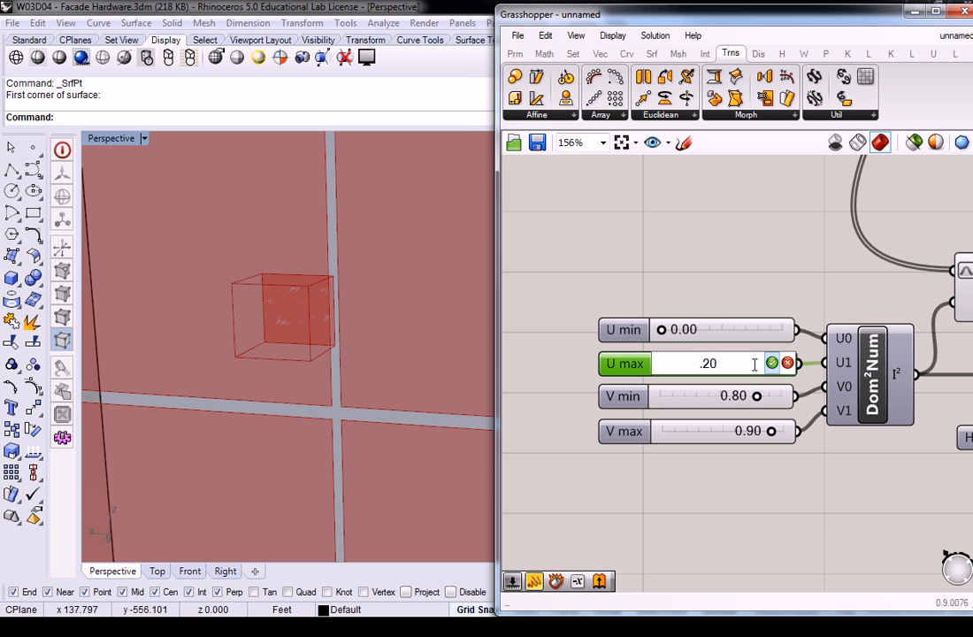
key("Return")
right_click_drag(328, 337, 298, 314)
scroll(348, 325, "down", 5)
scroll(298, 310, "down", 4)
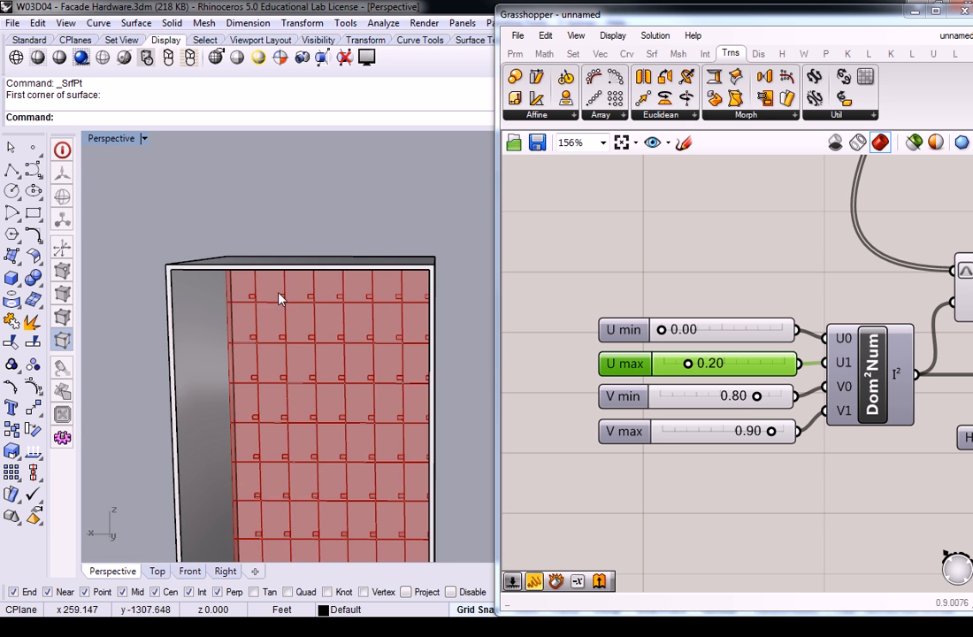
mouse_move(291, 287)
right_mouse_down()
mouse_move(333, 289)
mouse_move(296, 295)
right_mouse_up()
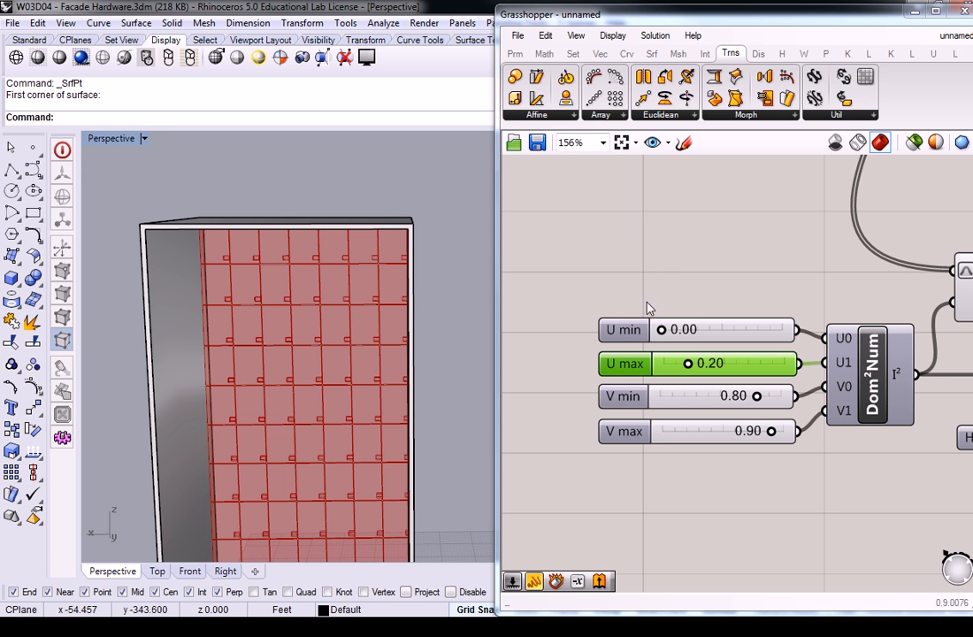
Step: Examine the surface boxes on the facade panels from several angles, including up close along the facade's edge, against the domain and height settings
left_click(658, 275)
scroll(658, 275, "down", 3)
right_click_drag(774, 264, 658, 284)
right_click_drag(284, 259, 167, 282)
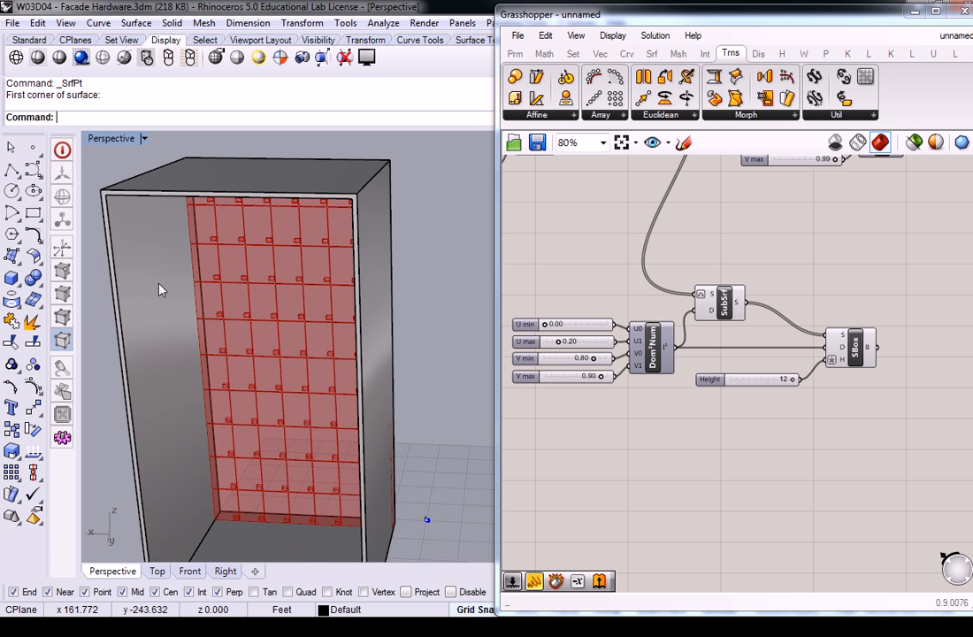
right_click_drag(145, 293, 339, 222)
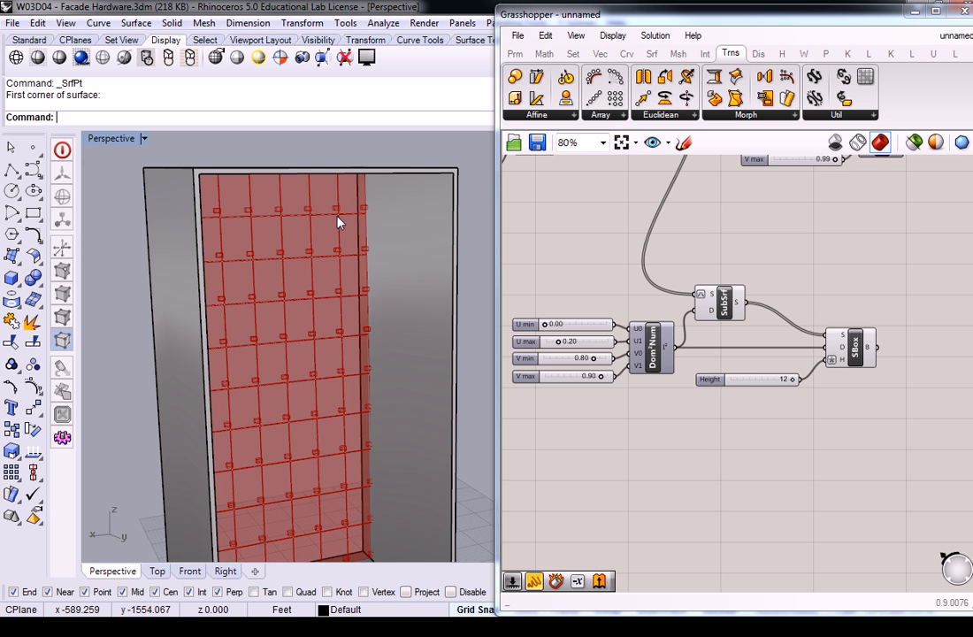
right_click_drag(339, 222, 354, 325)
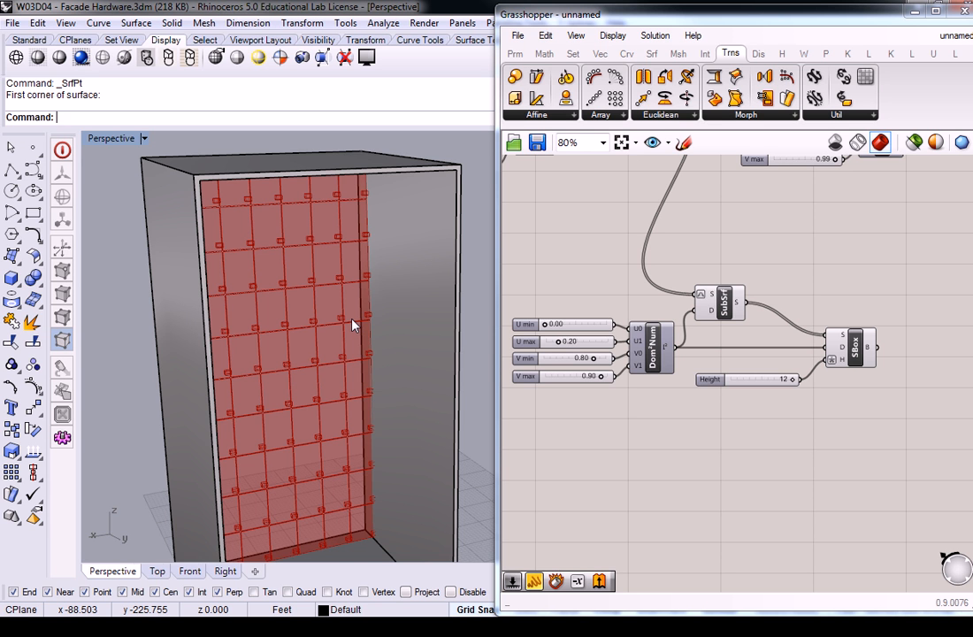
scroll(630, 224, "up", 4)
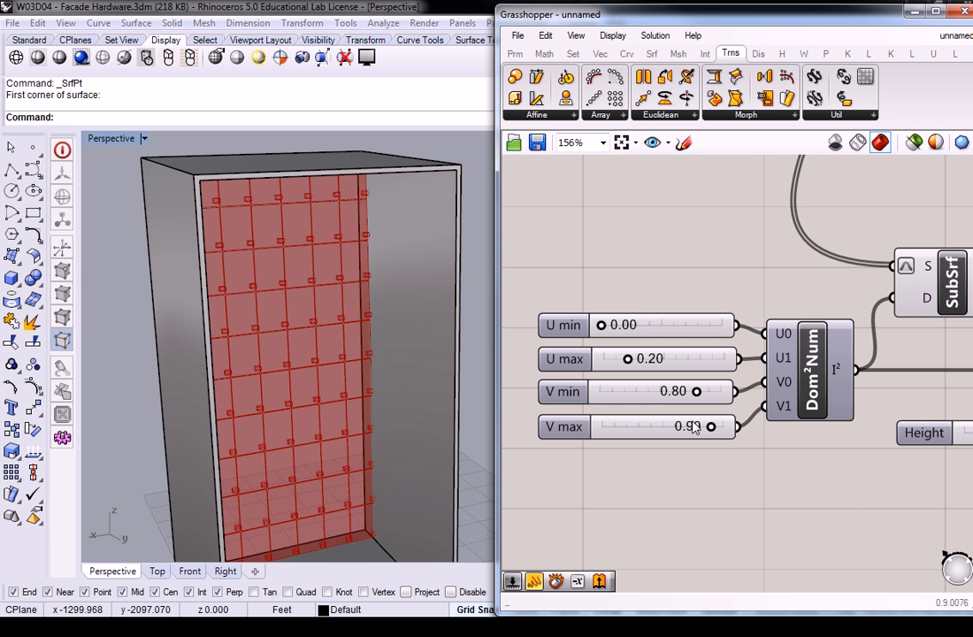
scroll(380, 208, "up", 8)
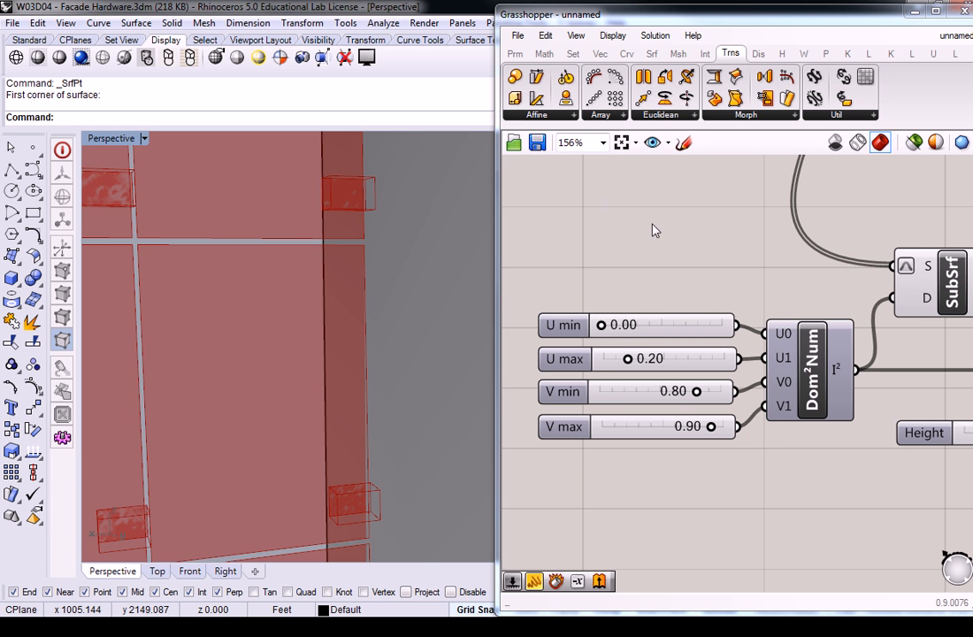
left_click(454, 278)
scroll(454, 278, "down", 15)
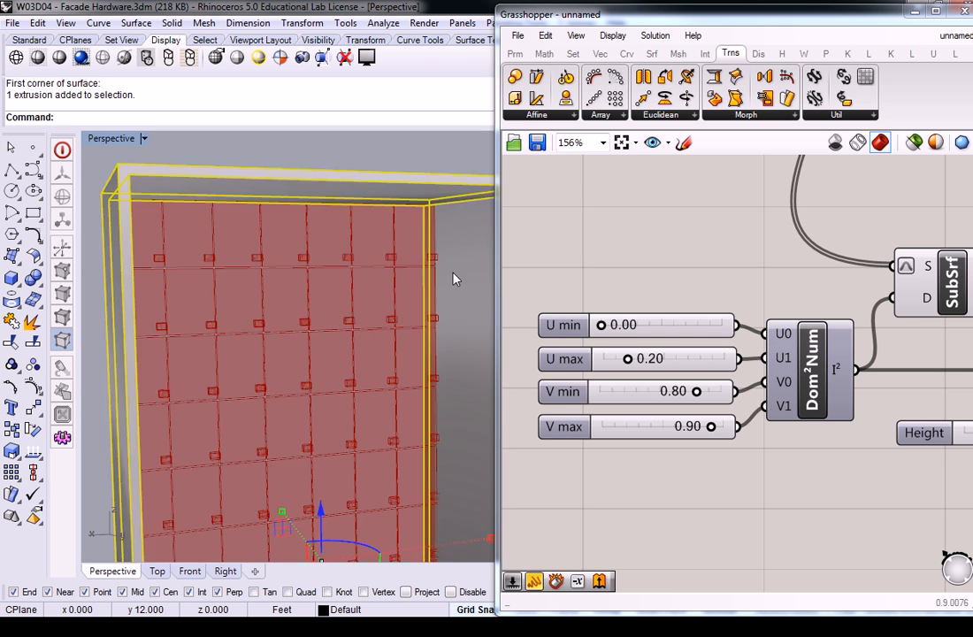
left_click(411, 169)
right_click_drag(429, 278, 390, 253)
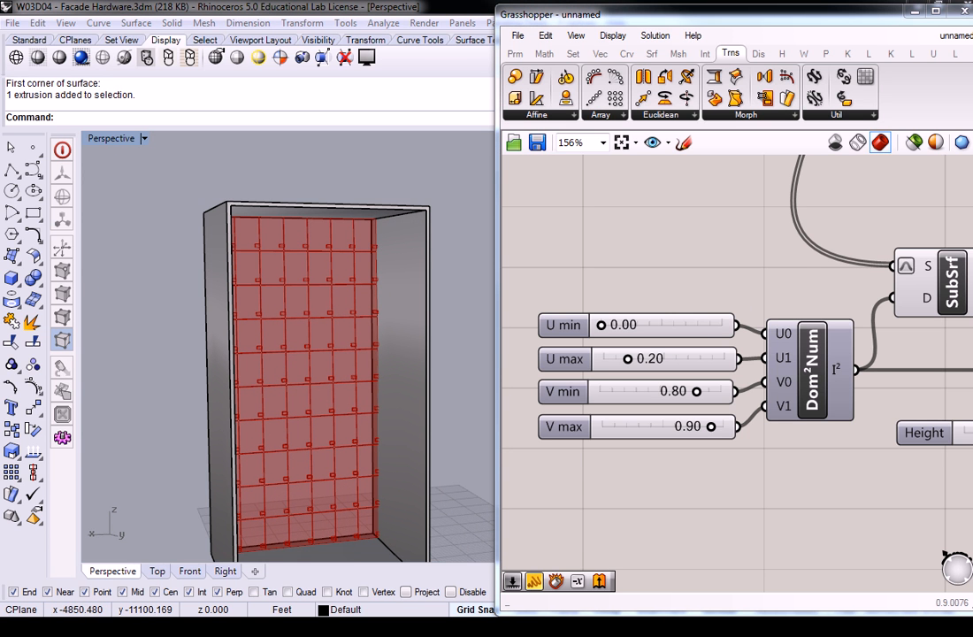